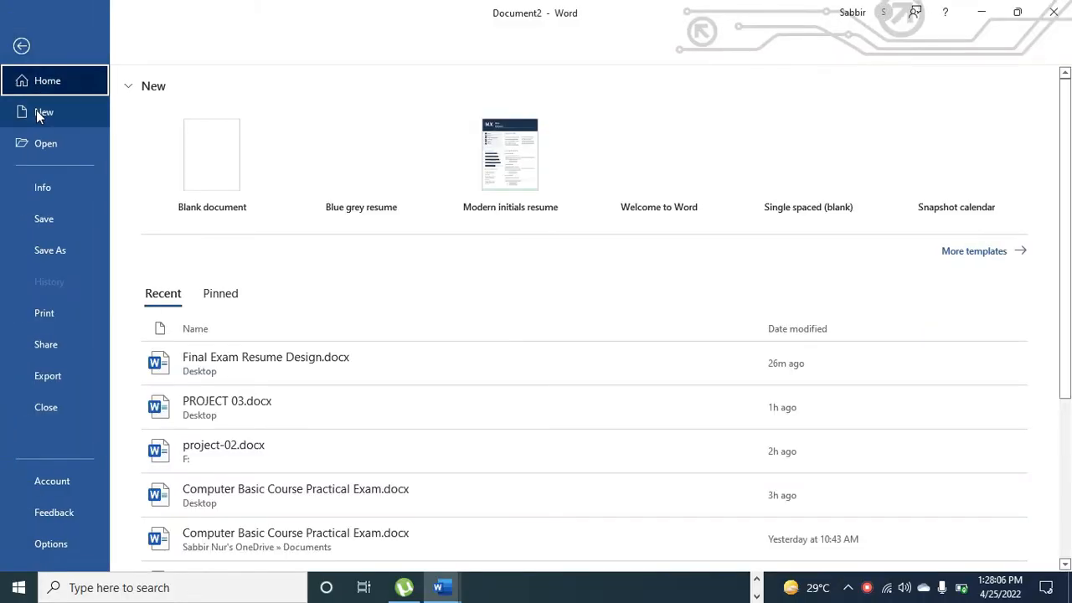
Create a new blank document, Document3, from the File > New page
{"action": "left_click", "coordinate": [36, 109]}
{"action": "left_click", "coordinate": [186, 149]}
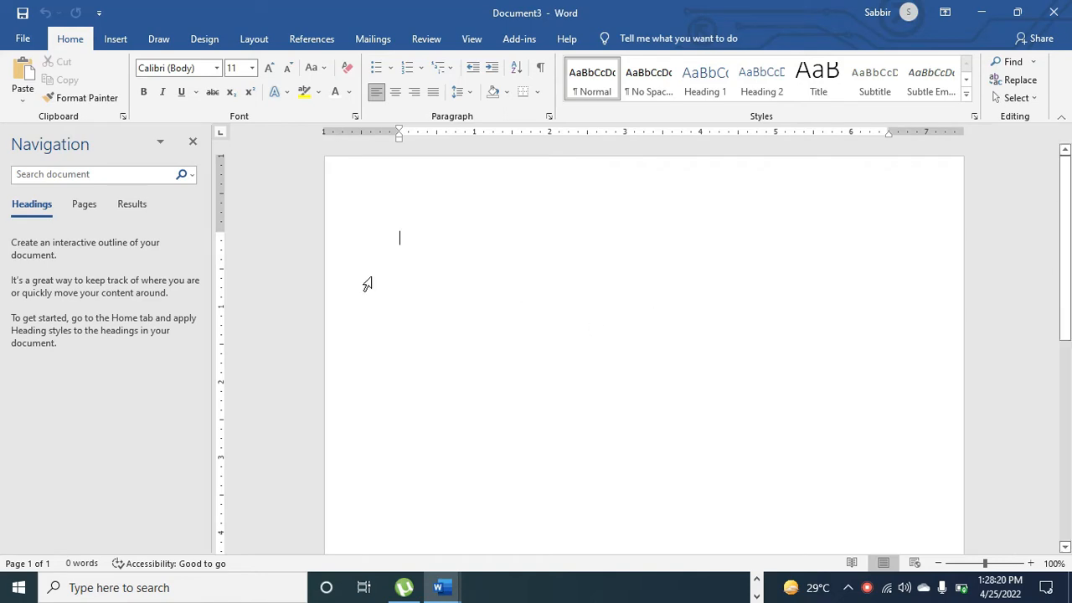
Draw a wide 1.53" by 8.49" text box across the top of the page
{"action": "left_click", "coordinate": [109, 42]}
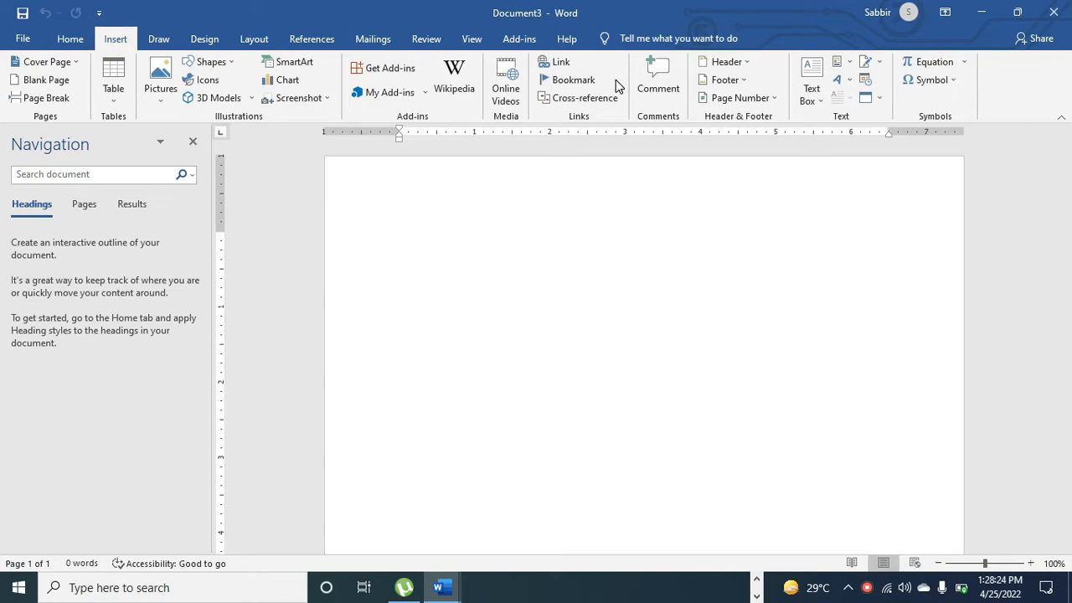
{"action": "left_click", "coordinate": [821, 97]}
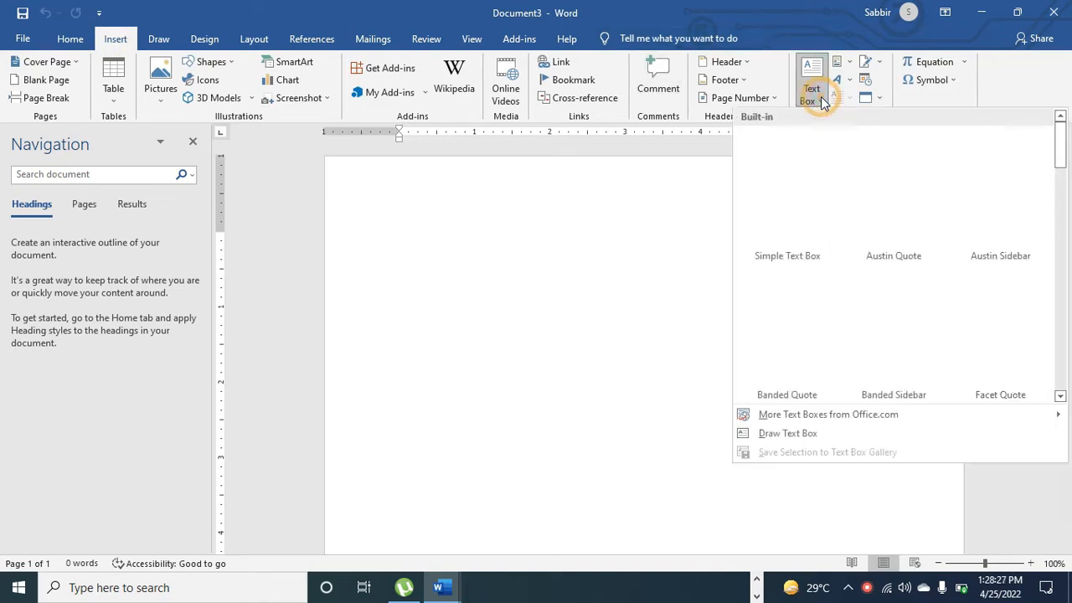
{"action": "left_click", "coordinate": [764, 434]}
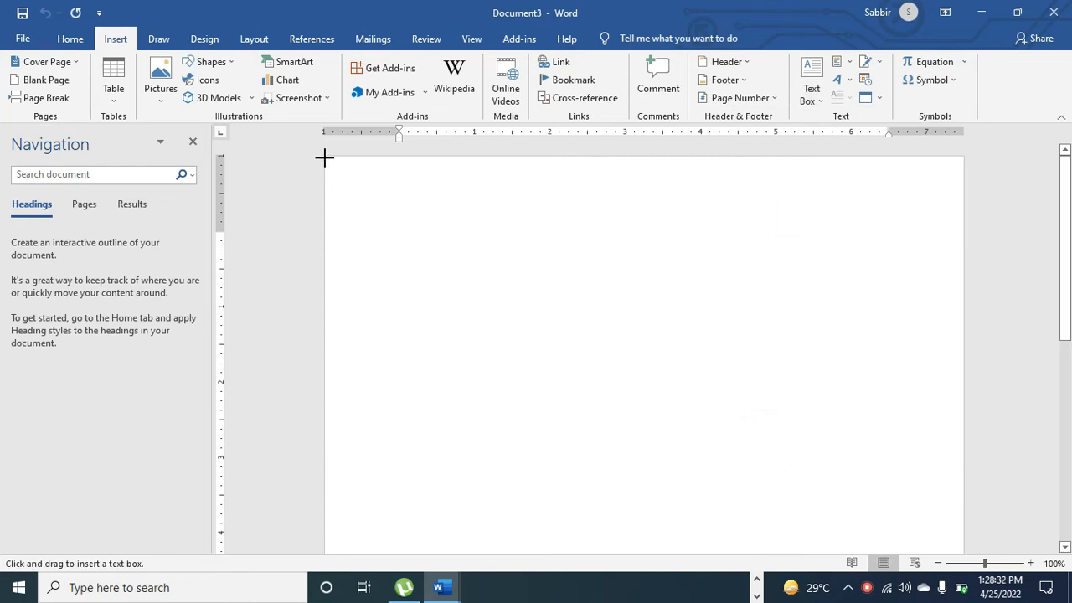
{"action": "left_click_drag", "start_coordinate": [325, 155], "coordinate": [965, 272]}
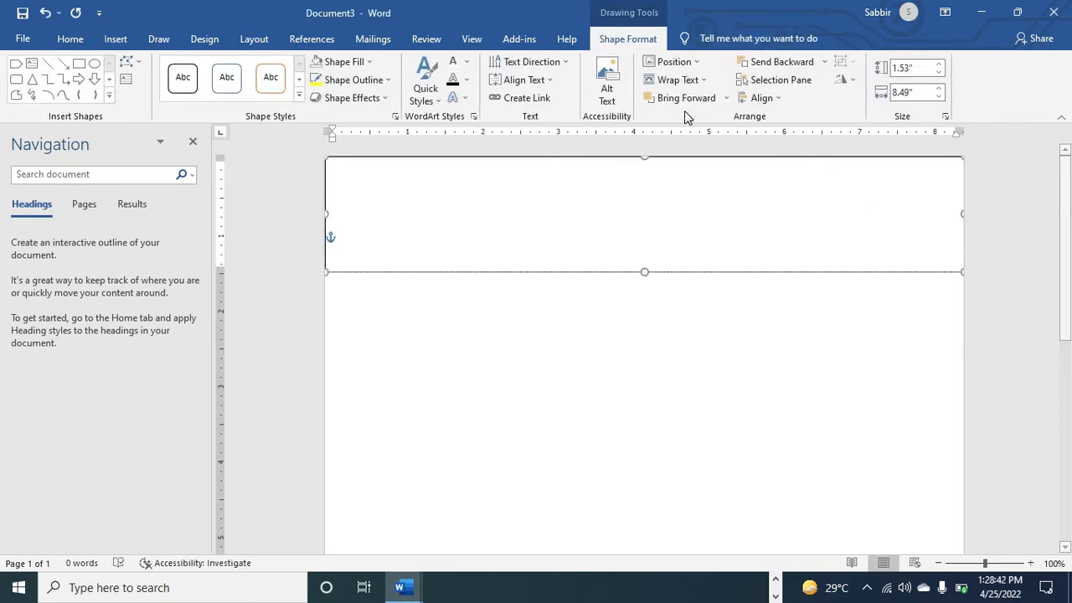
Fill the box with Blue-Gray Darker and set its outline to No Outline
{"action": "left_click", "coordinate": [372, 83]}
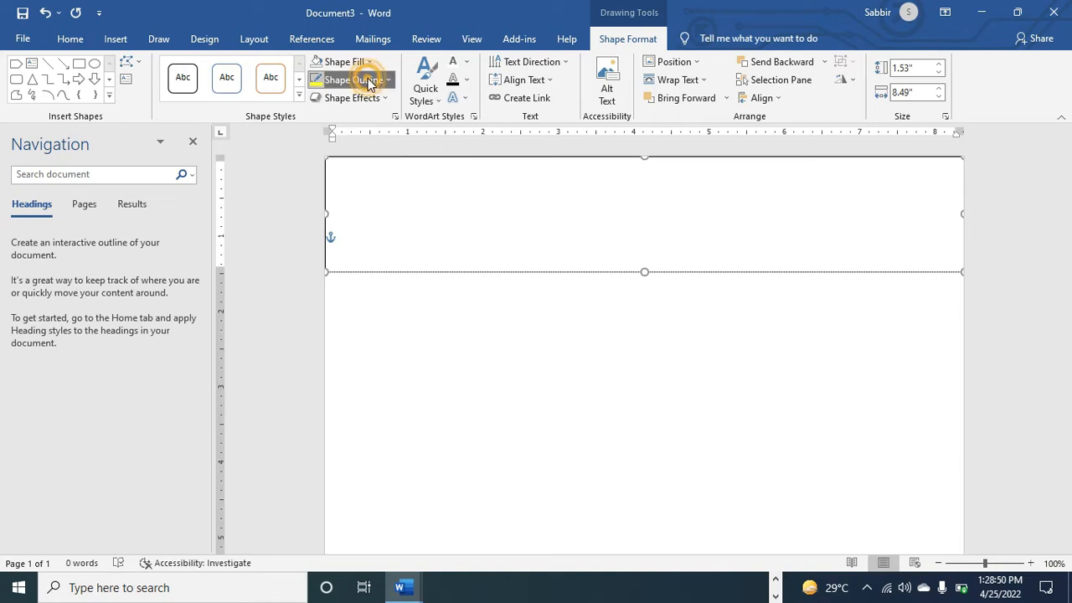
{"action": "left_click", "coordinate": [352, 64]}
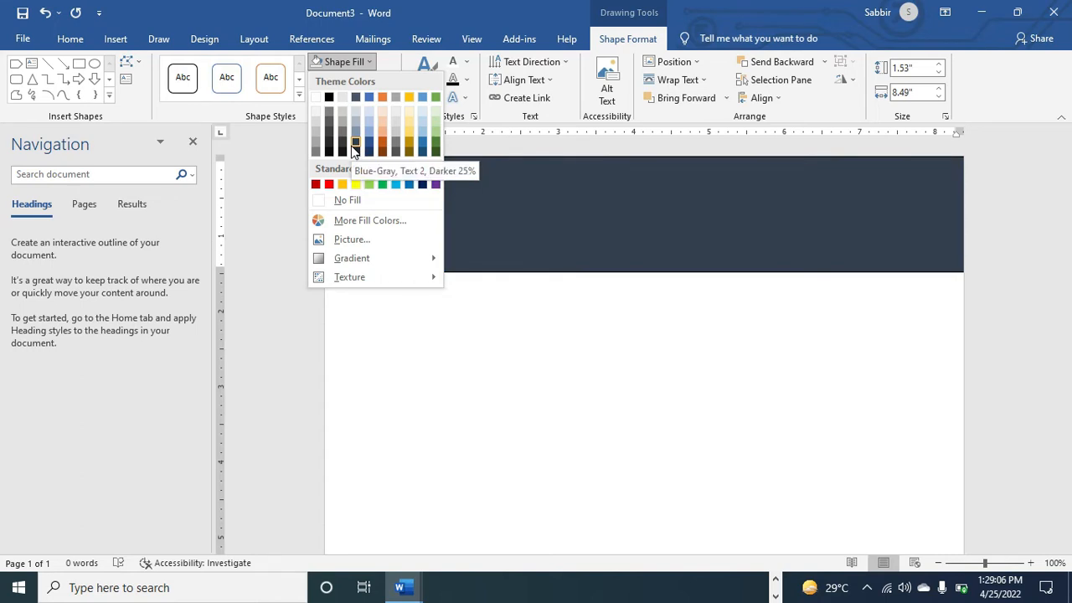
{"action": "left_click", "coordinate": [343, 150]}
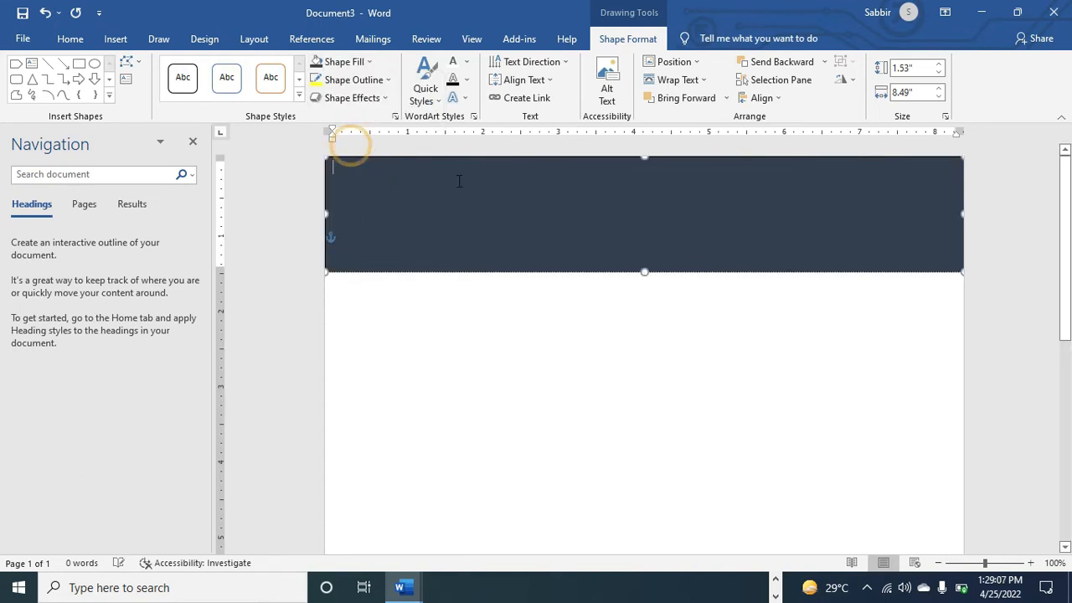
{"action": "left_click", "coordinate": [372, 80]}
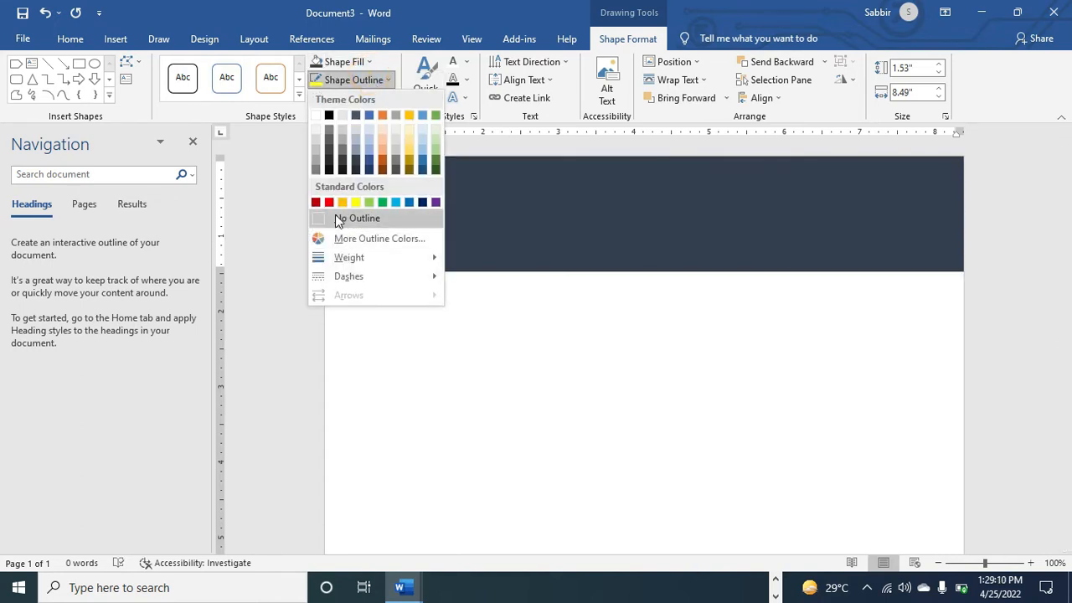
{"action": "left_click", "coordinate": [338, 219]}
{"action": "left_click", "coordinate": [433, 366]}
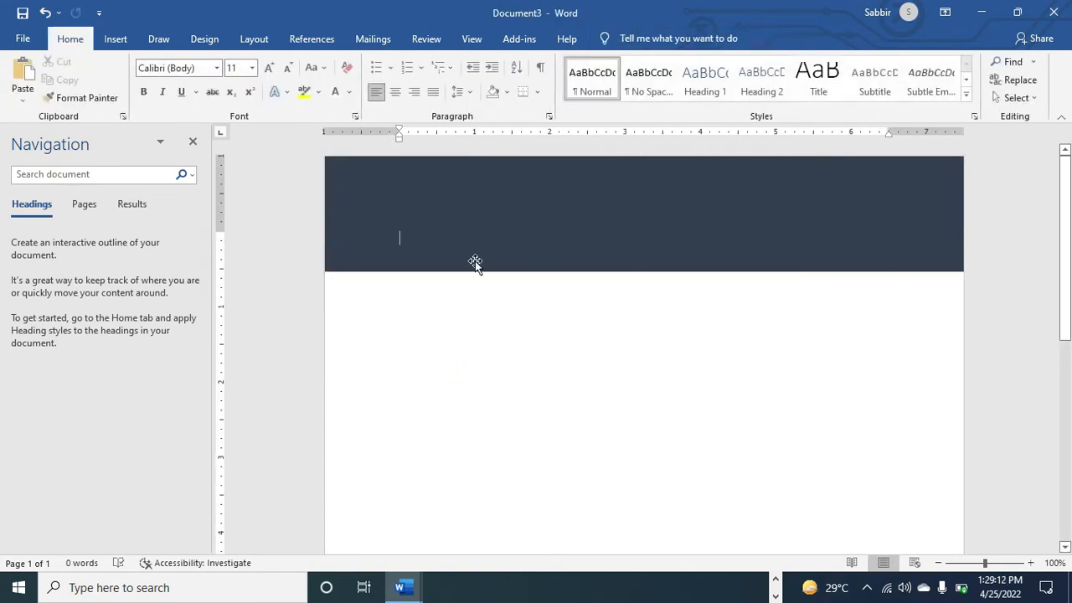
Stretch the banner's bottom edge down so it is 3.1" tall
{"action": "left_click", "coordinate": [453, 166]}
{"action": "left_click", "coordinate": [439, 206]}
{"action": "left_click_drag", "start_coordinate": [646, 272], "coordinate": [646, 391]}
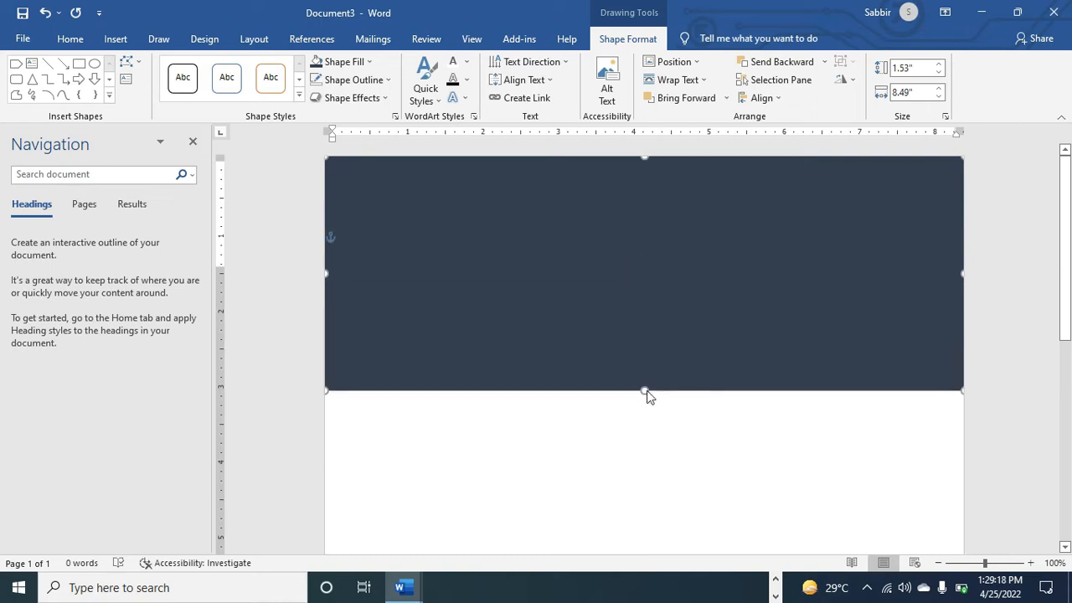
{"action": "left_click", "coordinate": [647, 434]}
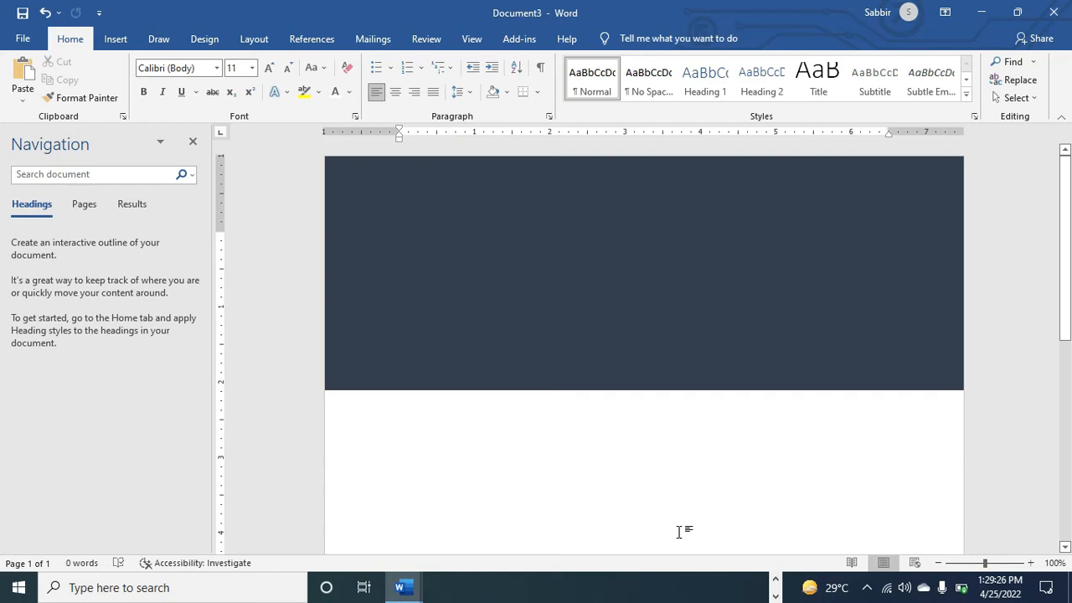
Draw a 1.57" oval circle on the banner's left side and nudge it slightly up
{"action": "left_click", "coordinate": [119, 46]}
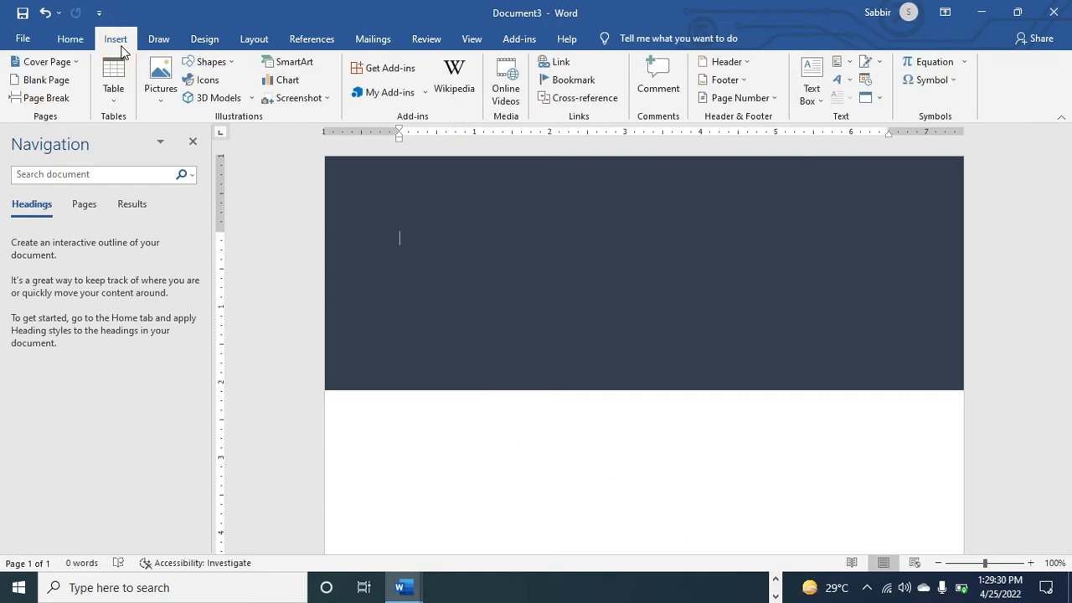
{"action": "left_click", "coordinate": [231, 64]}
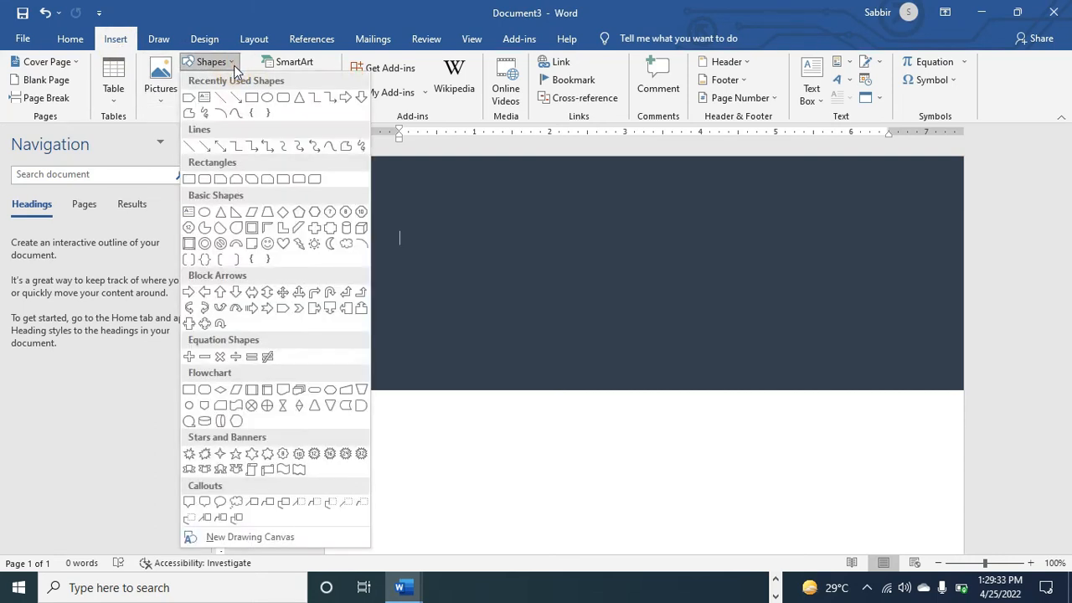
{"action": "left_click", "coordinate": [265, 99]}
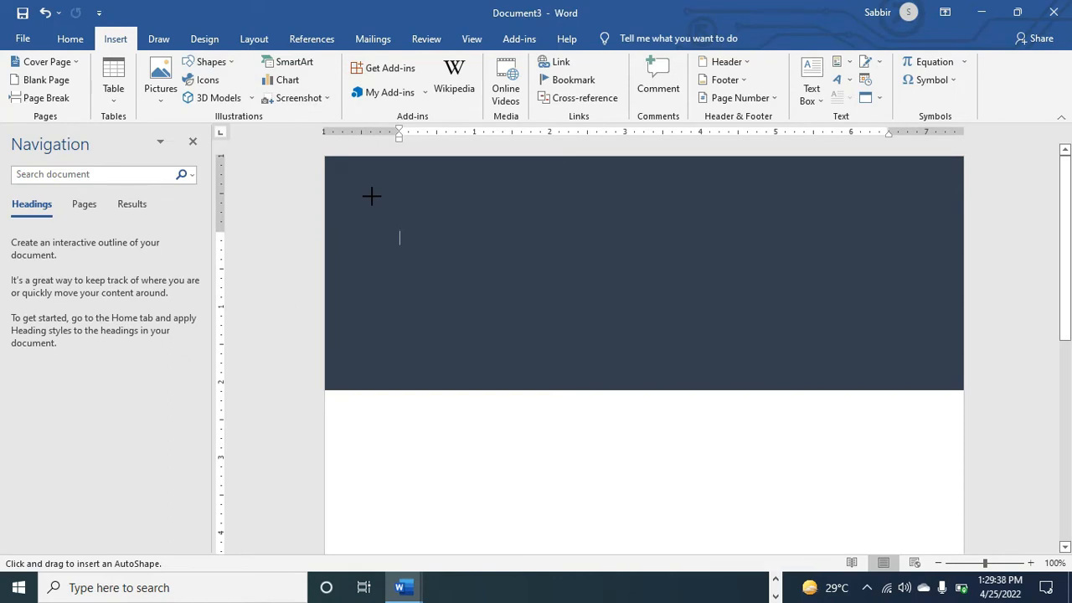
{"action": "left_click_drag", "start_coordinate": [371, 196], "coordinate": [491, 276]}
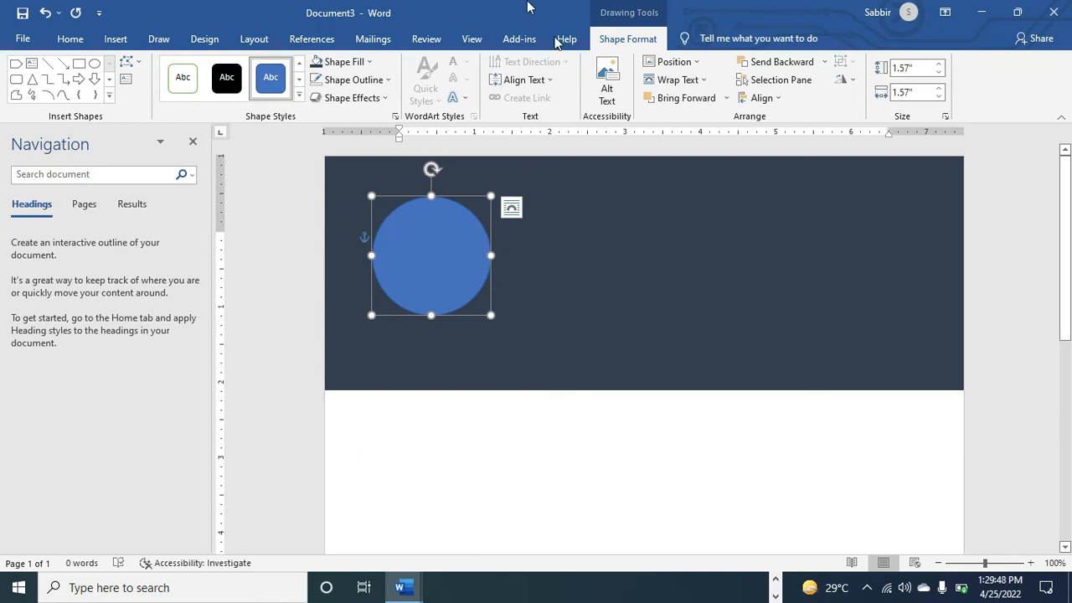
{"action": "left_click_drag", "start_coordinate": [430, 271], "coordinate": [423, 253]}
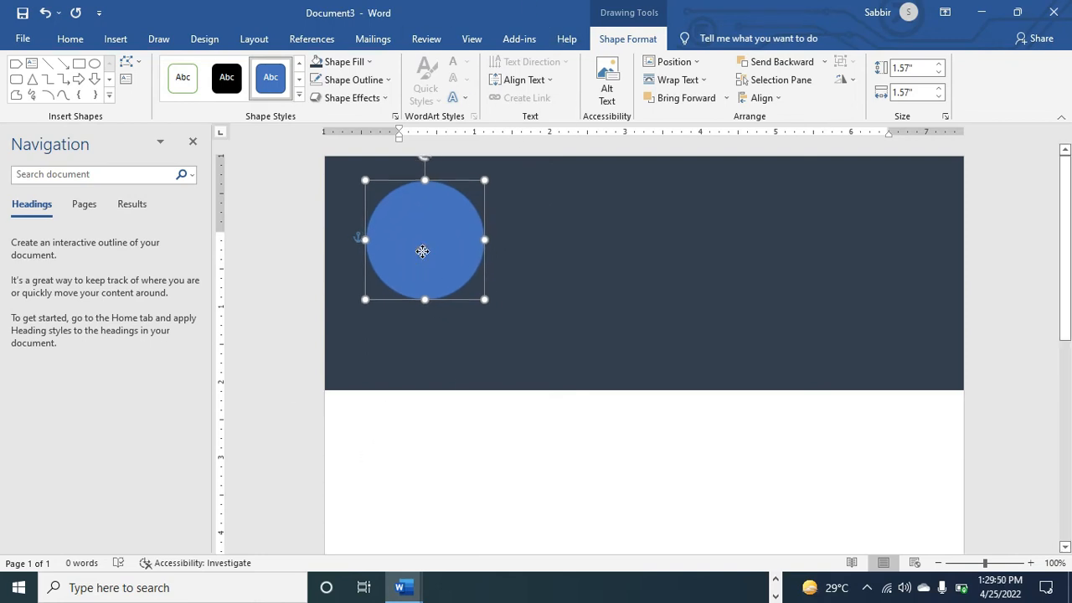
Give the circle No Fill and a 4½ pt Yellow outline
{"action": "left_click", "coordinate": [344, 63]}
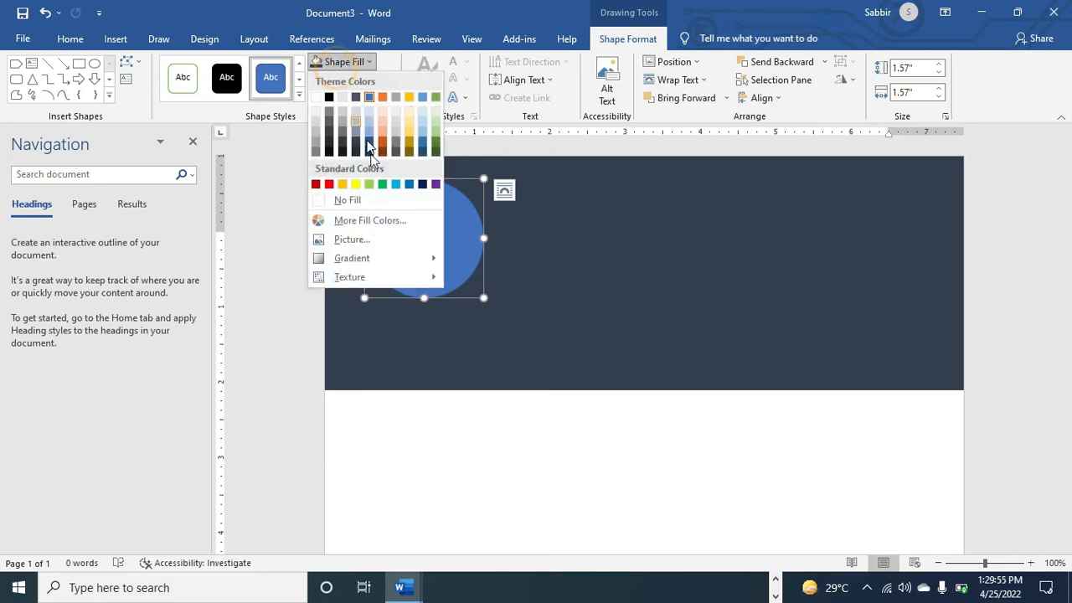
{"action": "left_click", "coordinate": [348, 200]}
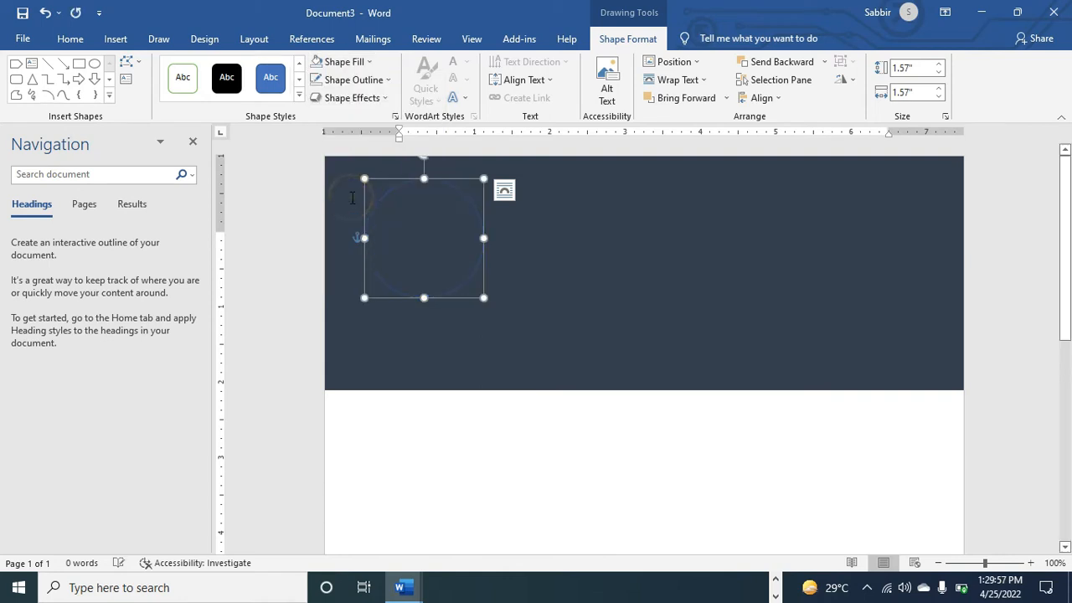
{"action": "left_click", "coordinate": [359, 84]}
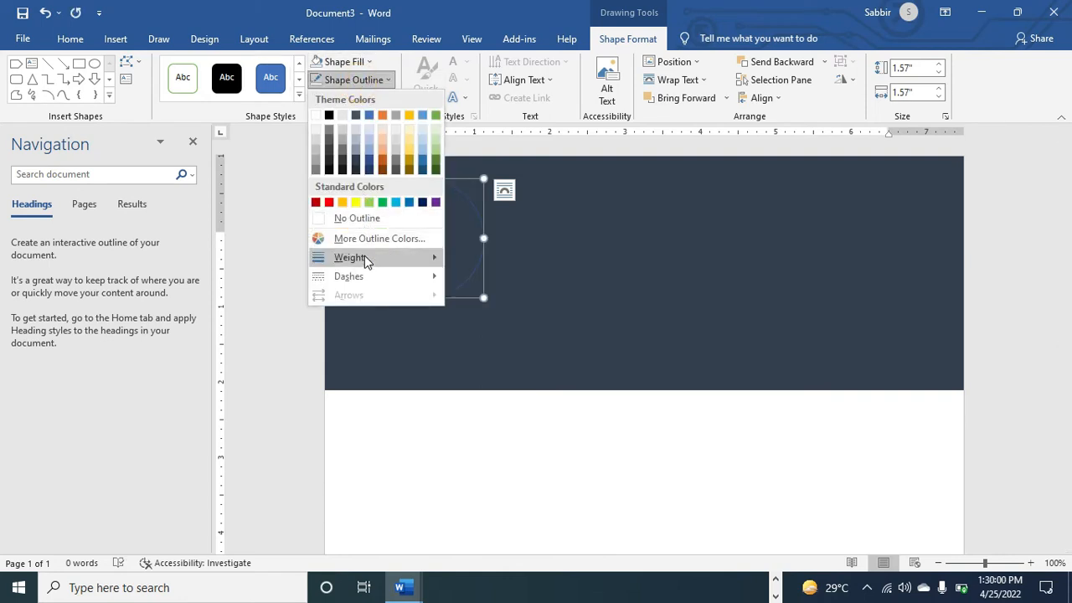
{"action": "mouse_move", "coordinate": [366, 258]}
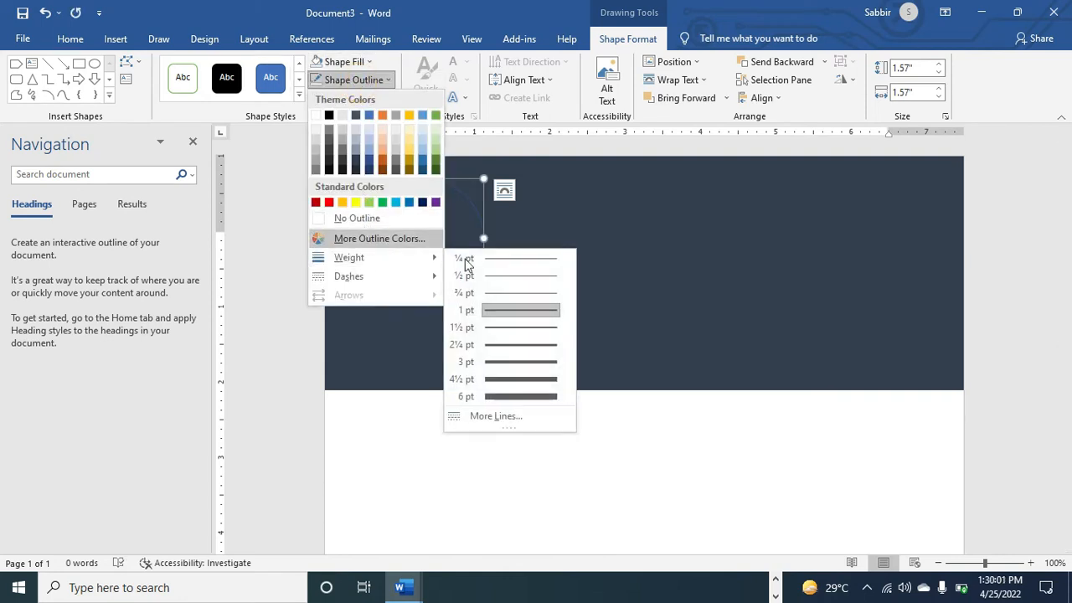
{"action": "left_click", "coordinate": [498, 379]}
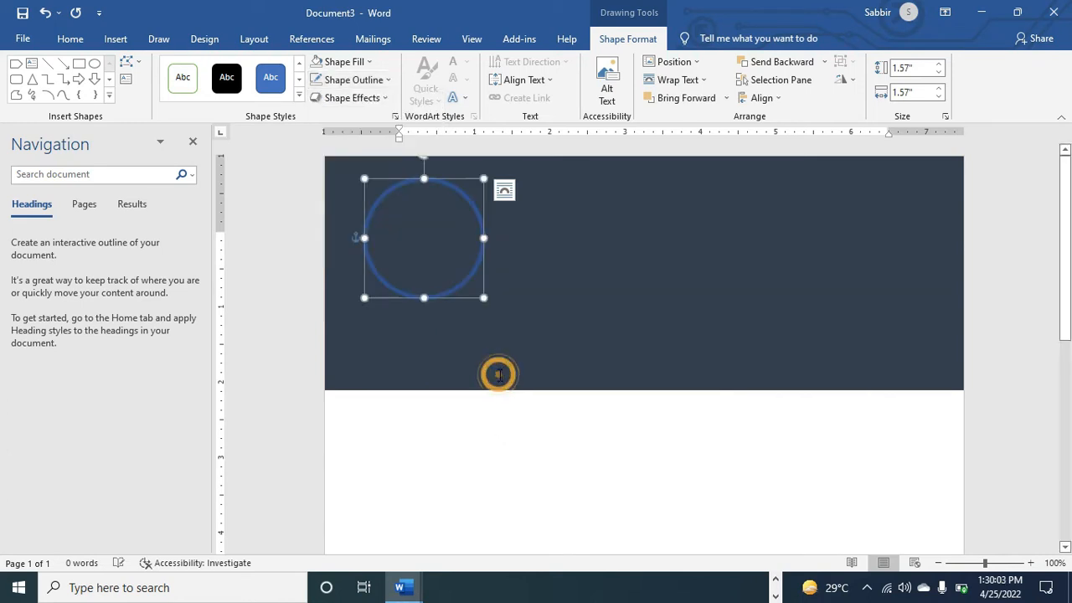
{"action": "left_click", "coordinate": [359, 80]}
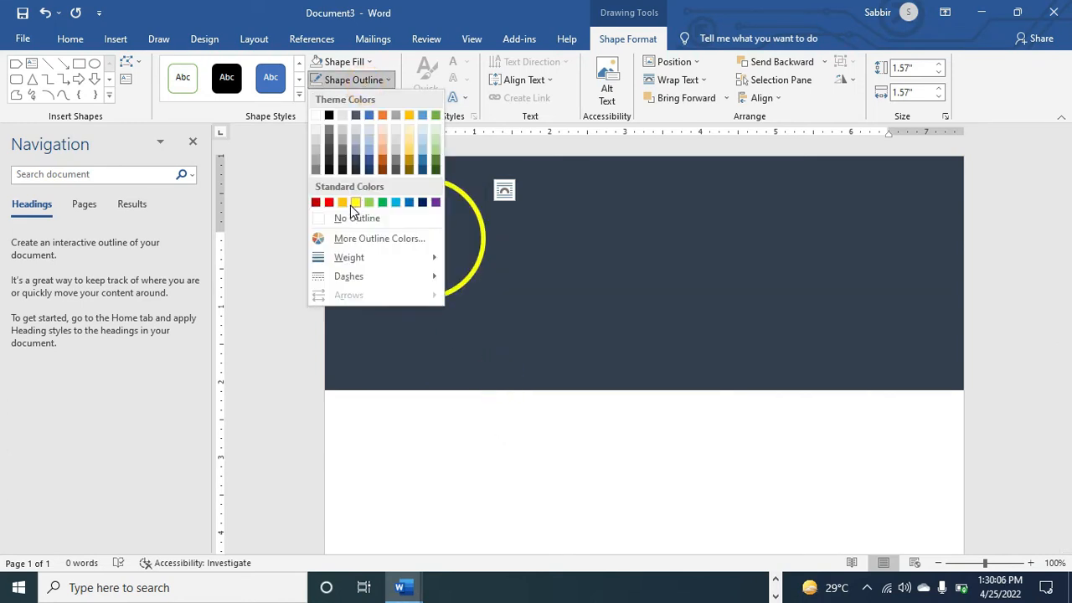
{"action": "left_click", "coordinate": [354, 203]}
{"action": "left_click", "coordinate": [612, 289]}
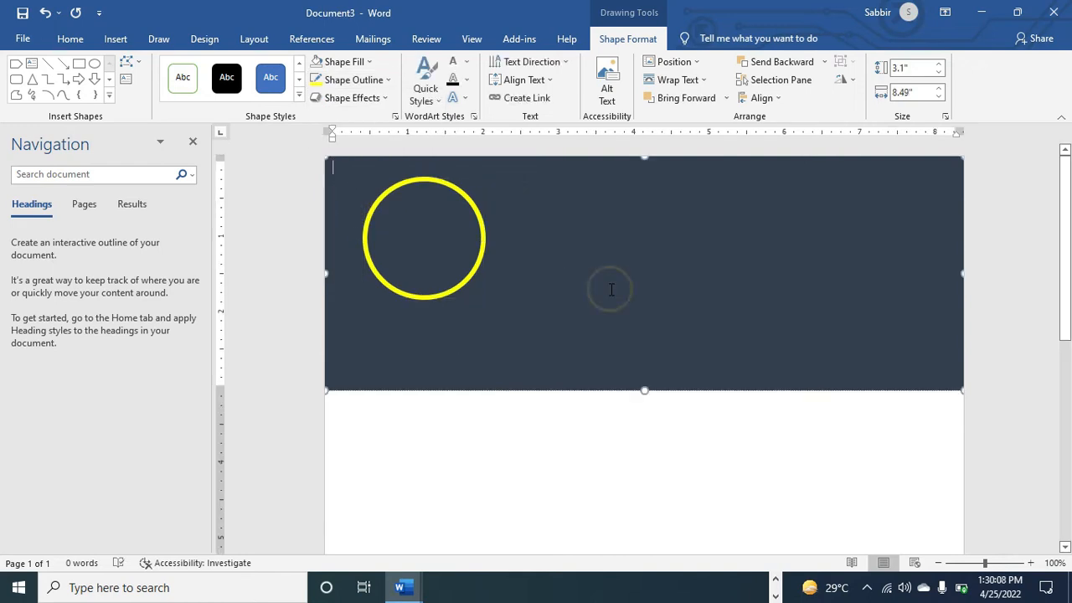
{"action": "left_click", "coordinate": [440, 187]}
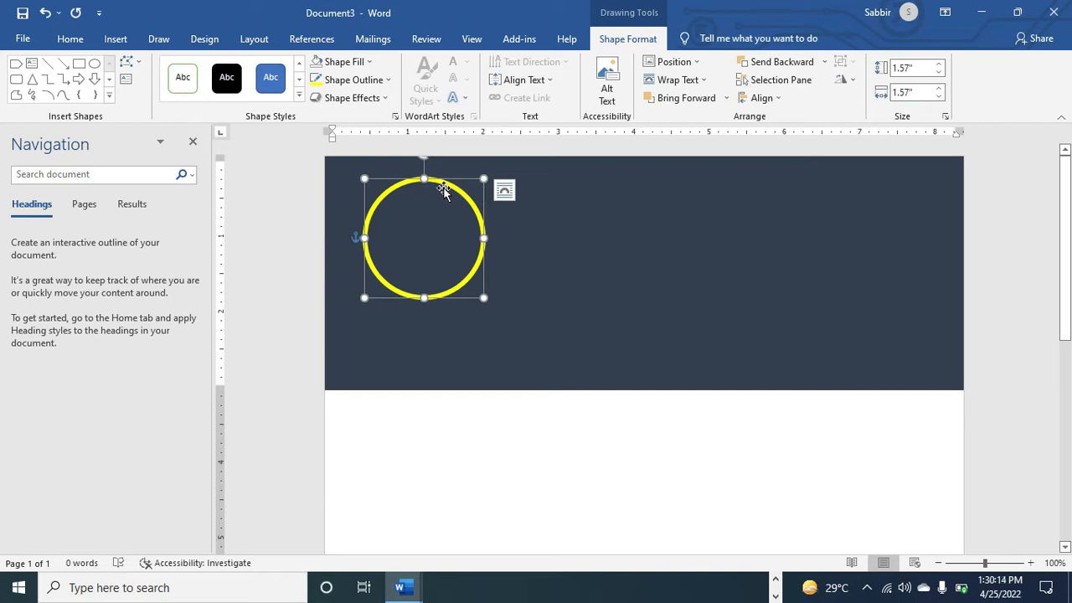
Picture-fill the circle with the outdoor full-length park photo from Web-development (D:)
{"action": "left_click", "coordinate": [369, 62]}
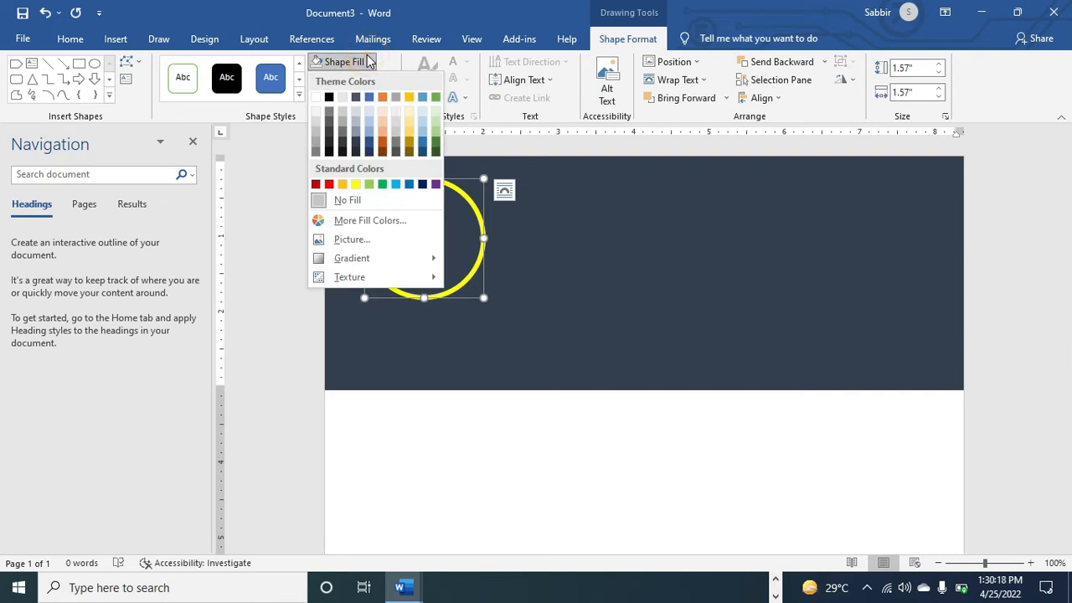
{"action": "left_click", "coordinate": [351, 241]}
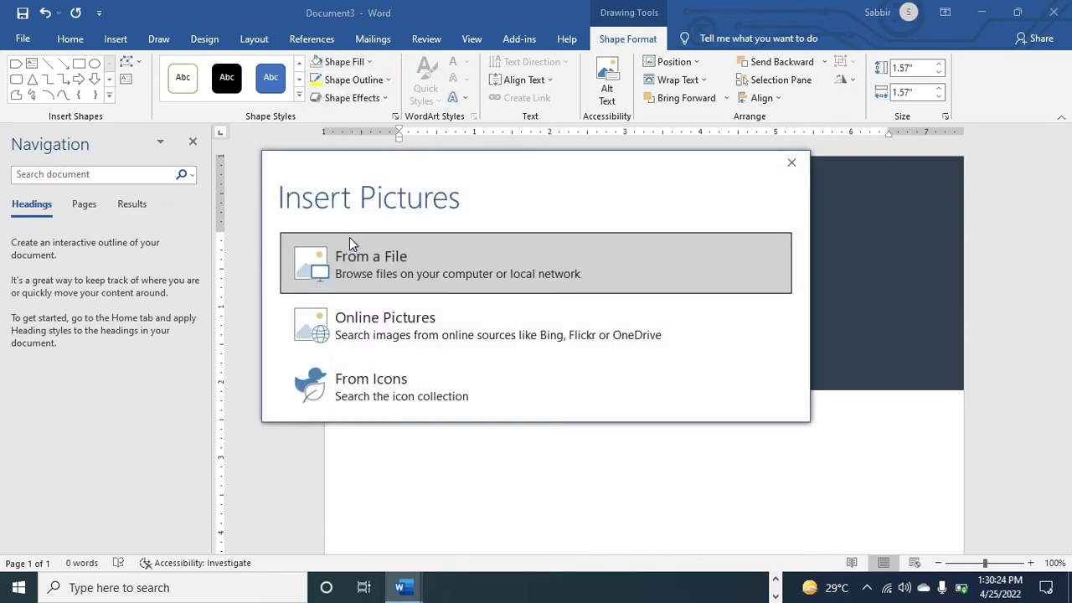
{"action": "left_click", "coordinate": [358, 281]}
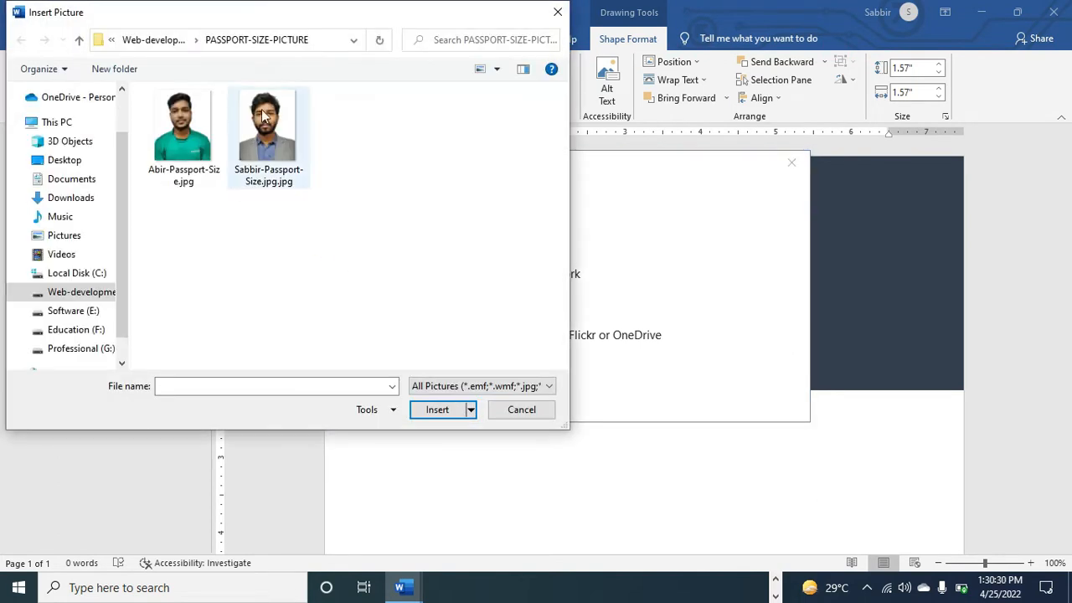
{"action": "left_click", "coordinate": [266, 125]}
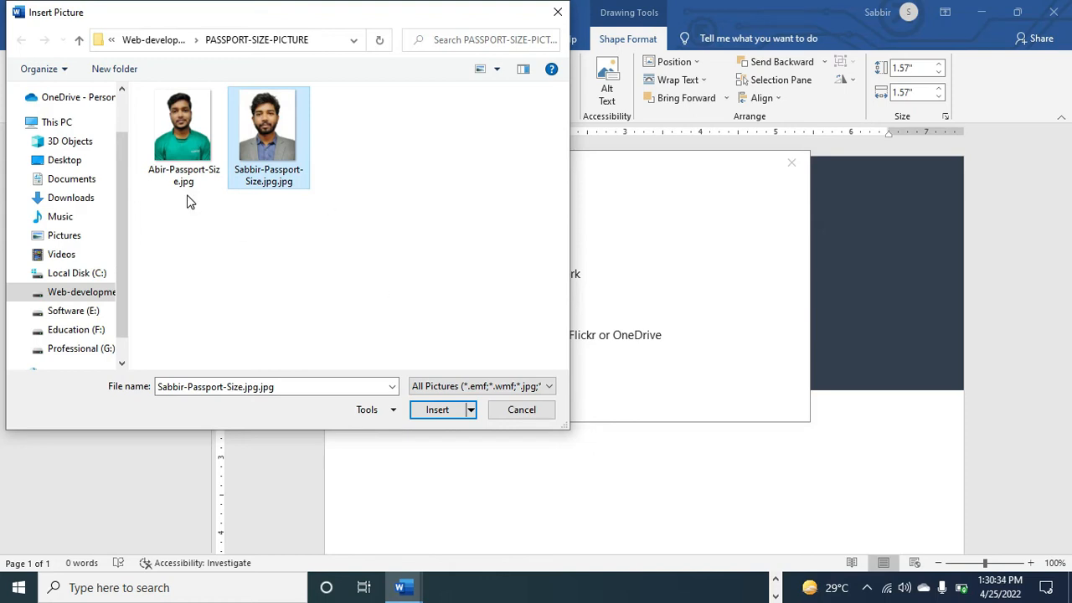
{"action": "key", "text": "alt+Up"}
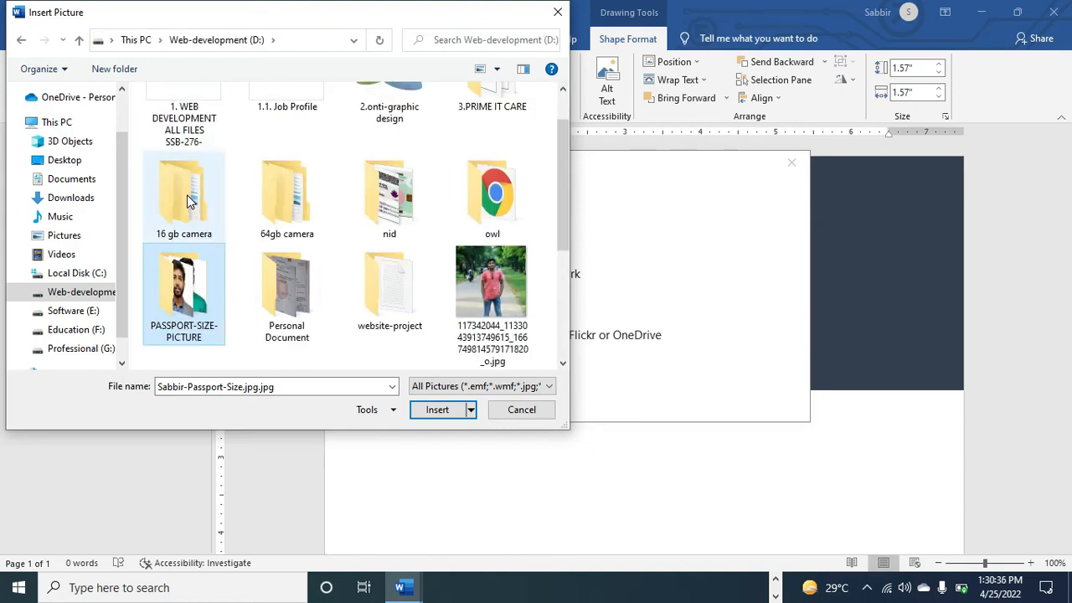
{"action": "scroll", "coordinate": [187, 201], "scroll_direction": "up", "scroll_amount": 1}
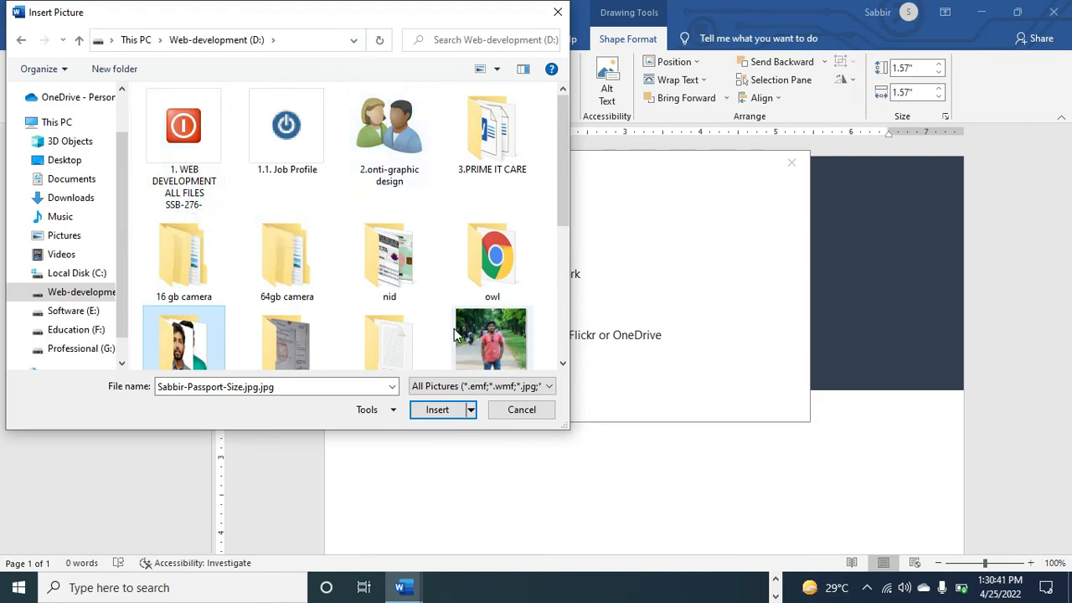
{"action": "left_click", "coordinate": [506, 339]}
{"action": "left_click", "coordinate": [425, 409]}
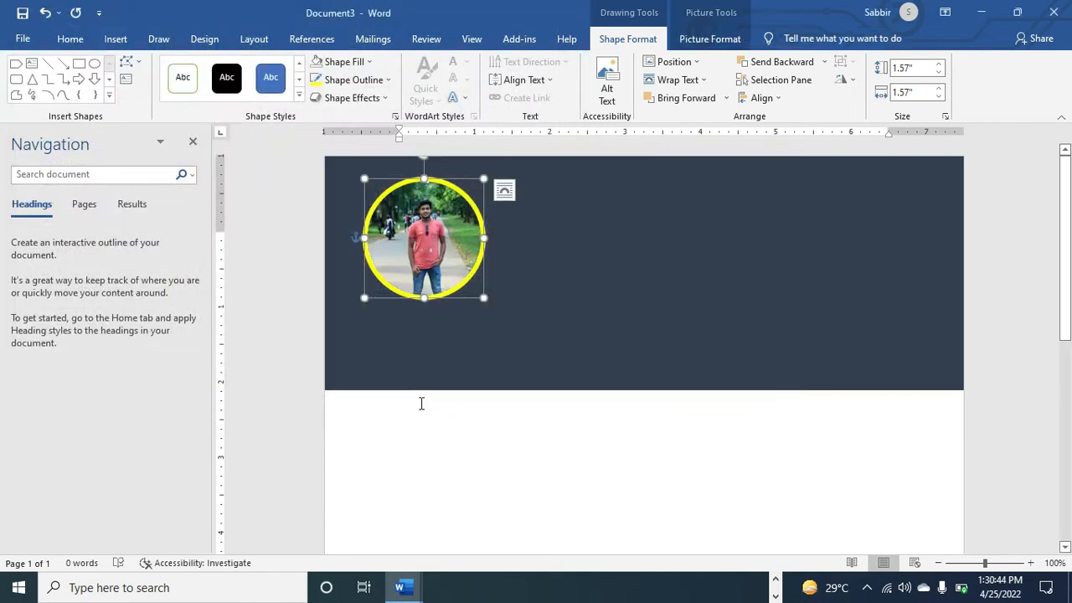
Enlarge the circular photo from 1.57" to 1.71" square, after trying a 2" height
{"action": "left_click", "coordinate": [941, 65]}
{"action": "left_click", "coordinate": [941, 65]}
{"action": "left_click", "coordinate": [940, 66]}
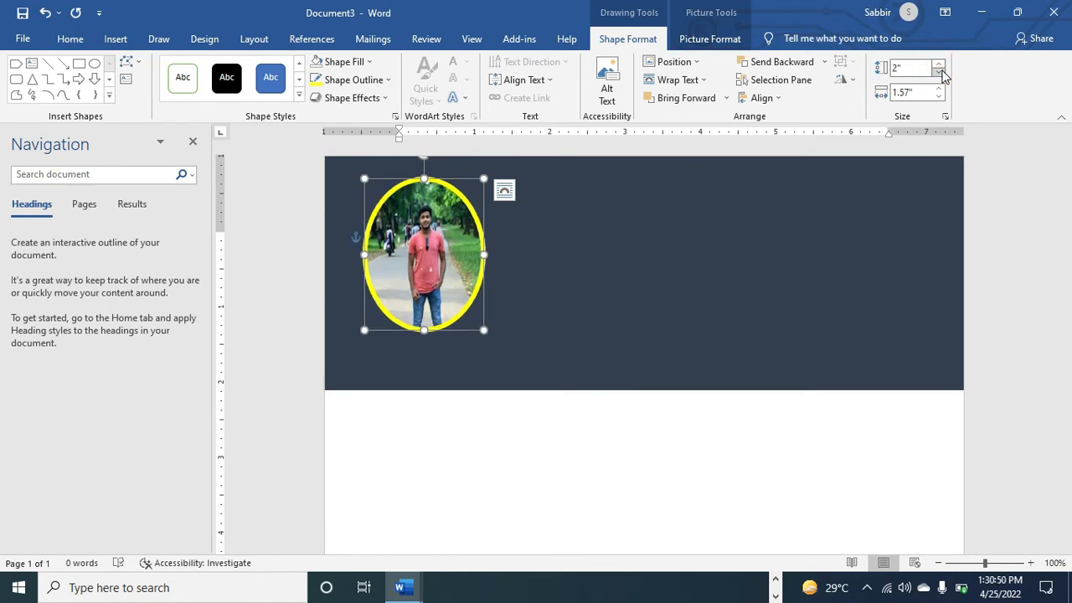
{"action": "left_click", "coordinate": [940, 73]}
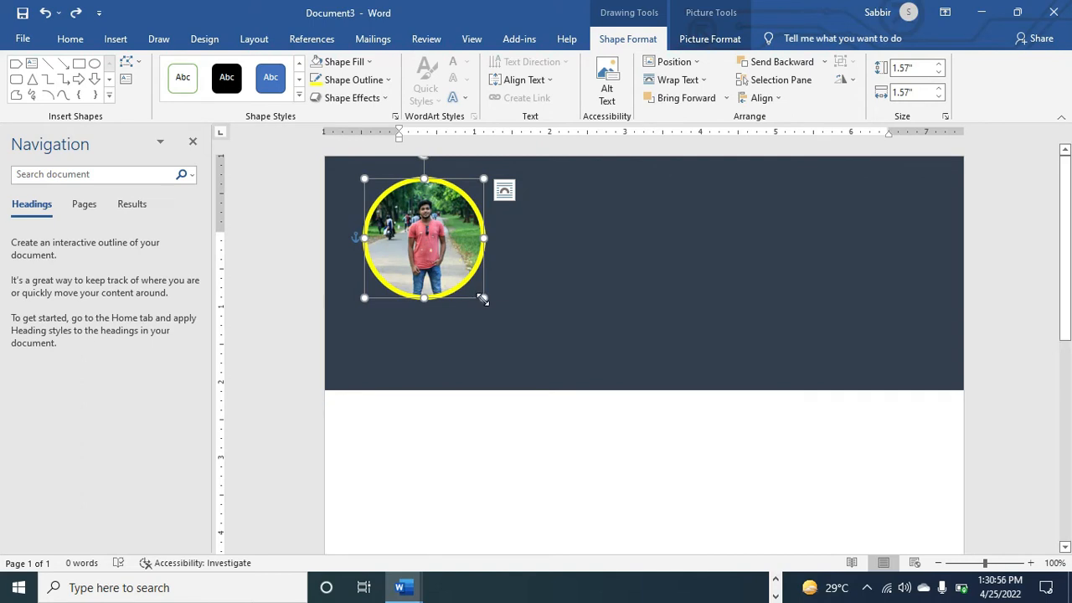
{"action": "left_click_drag", "start_coordinate": [483, 299], "coordinate": [494, 308]}
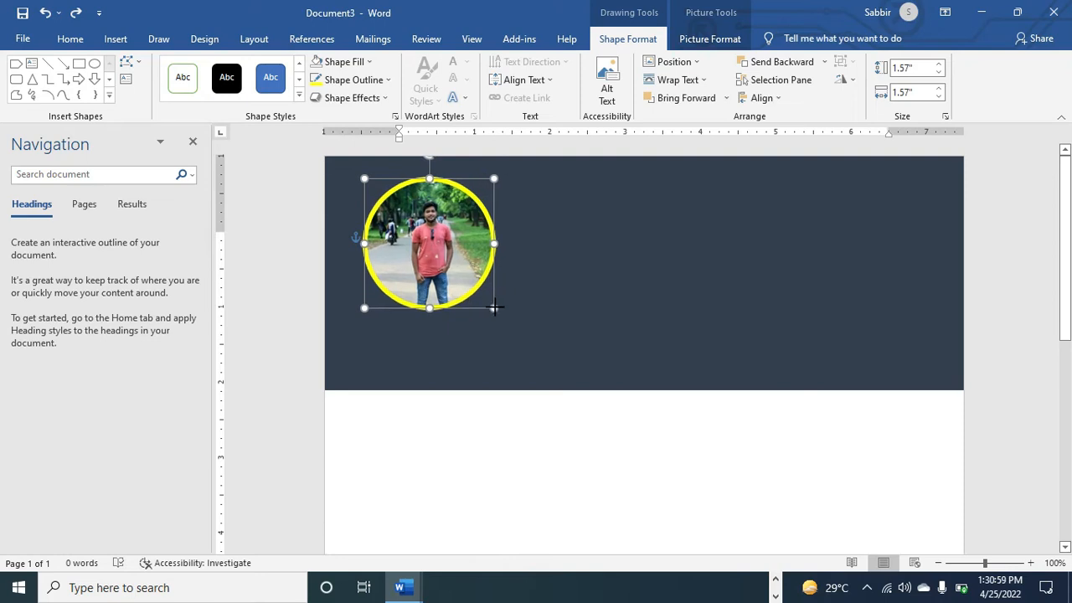
{"action": "right_click", "coordinate": [445, 220]}
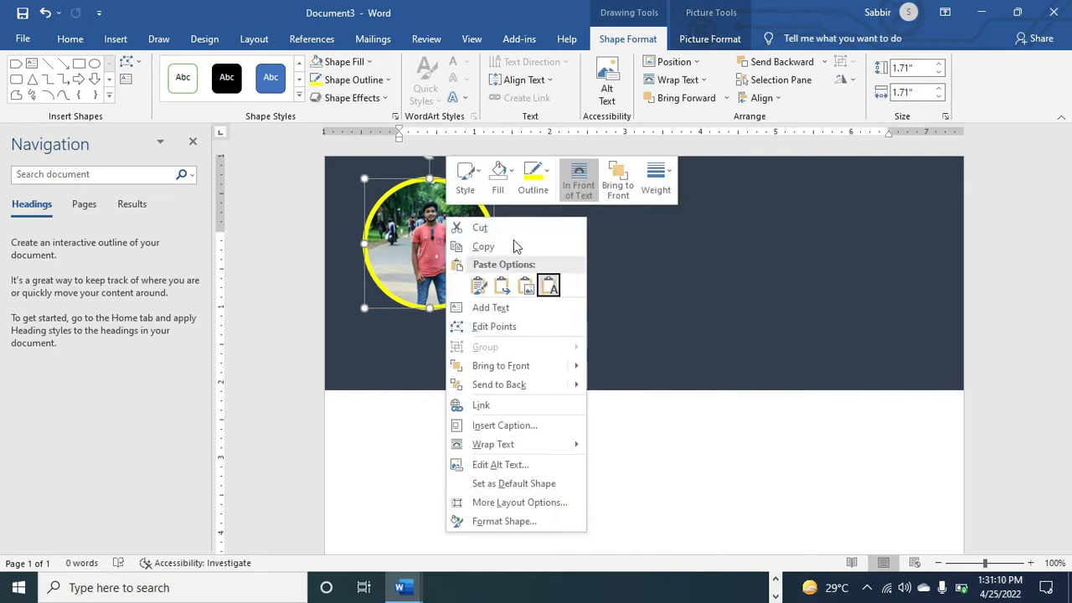
In Format Shape's Picture crop settings, try crop widths and settle at 1.7"
{"action": "left_click", "coordinate": [500, 521]}
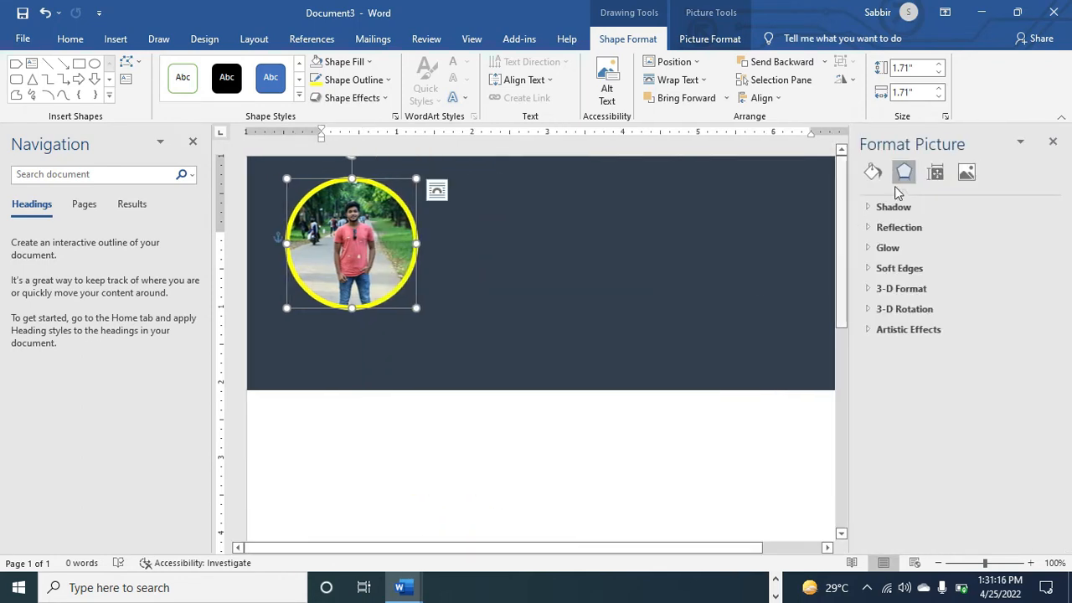
{"action": "left_click", "coordinate": [972, 174]}
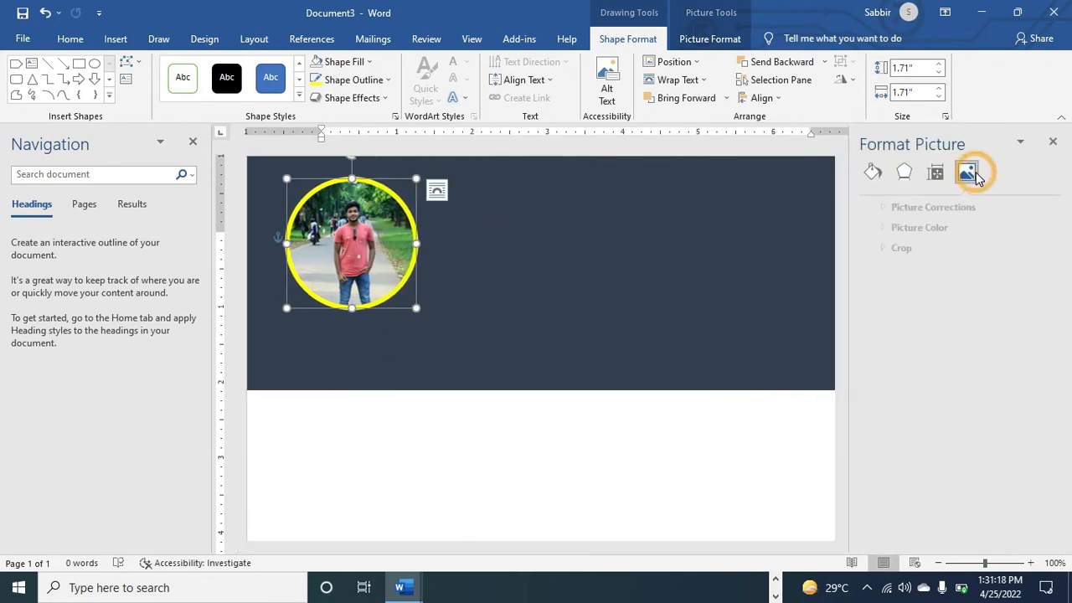
{"action": "left_click", "coordinate": [873, 249]}
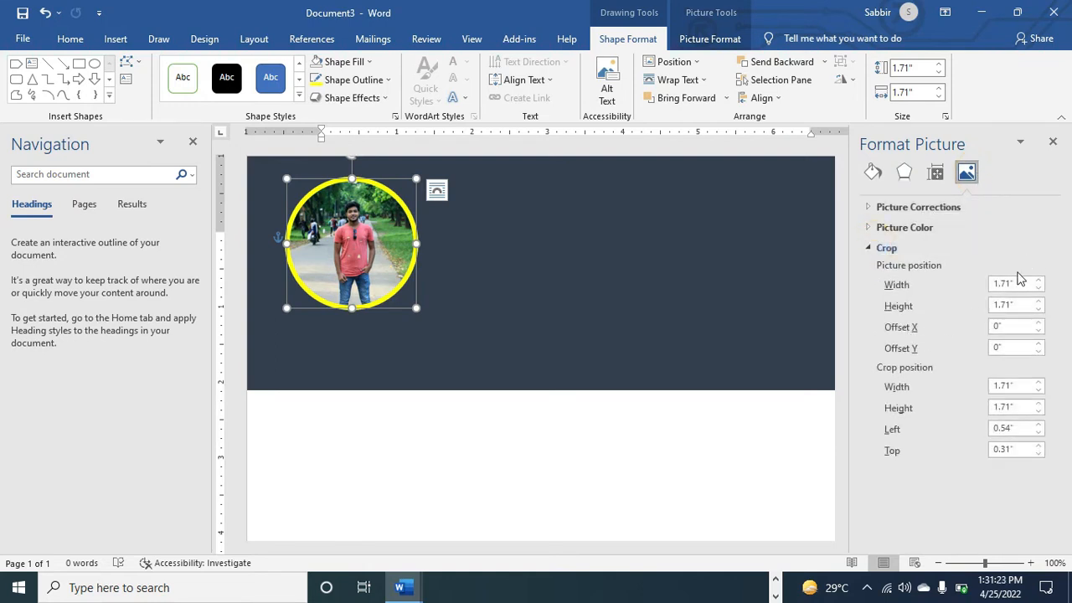
{"action": "left_click", "coordinate": [1039, 382]}
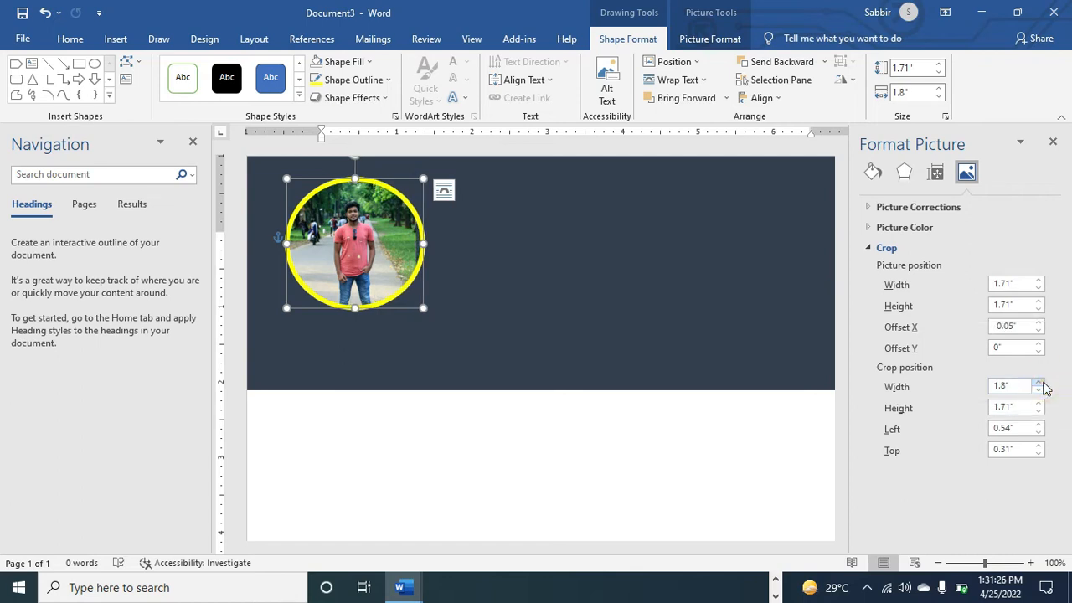
{"action": "left_click", "coordinate": [1039, 382]}
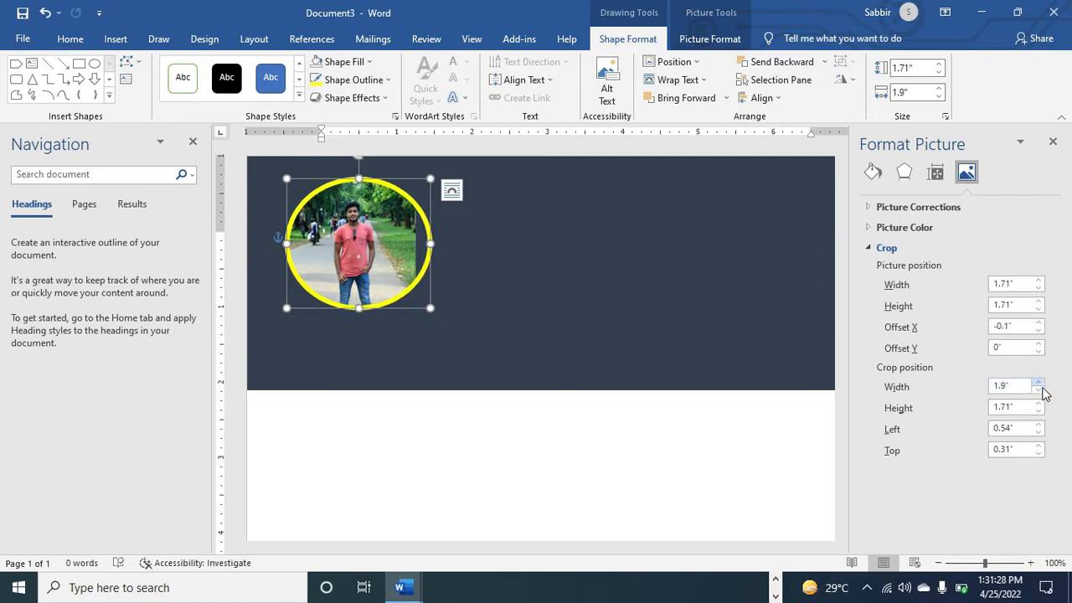
{"action": "left_click", "coordinate": [1039, 390]}
{"action": "left_click", "coordinate": [1039, 390]}
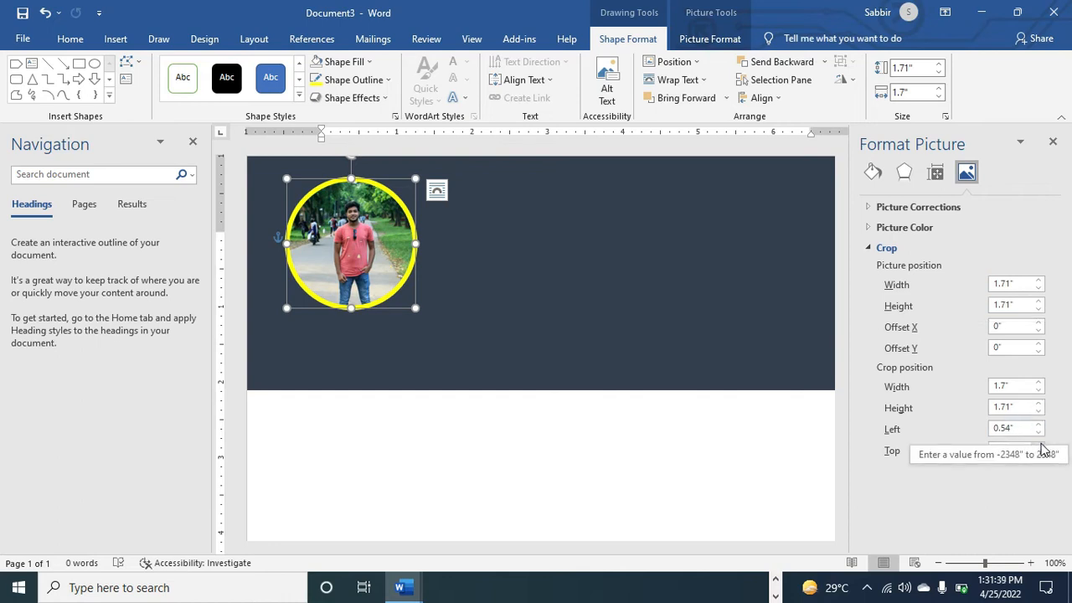
Adjust the crop top offset, trying 0.5" and returning to 0.3"
{"action": "left_click", "coordinate": [1040, 534]}
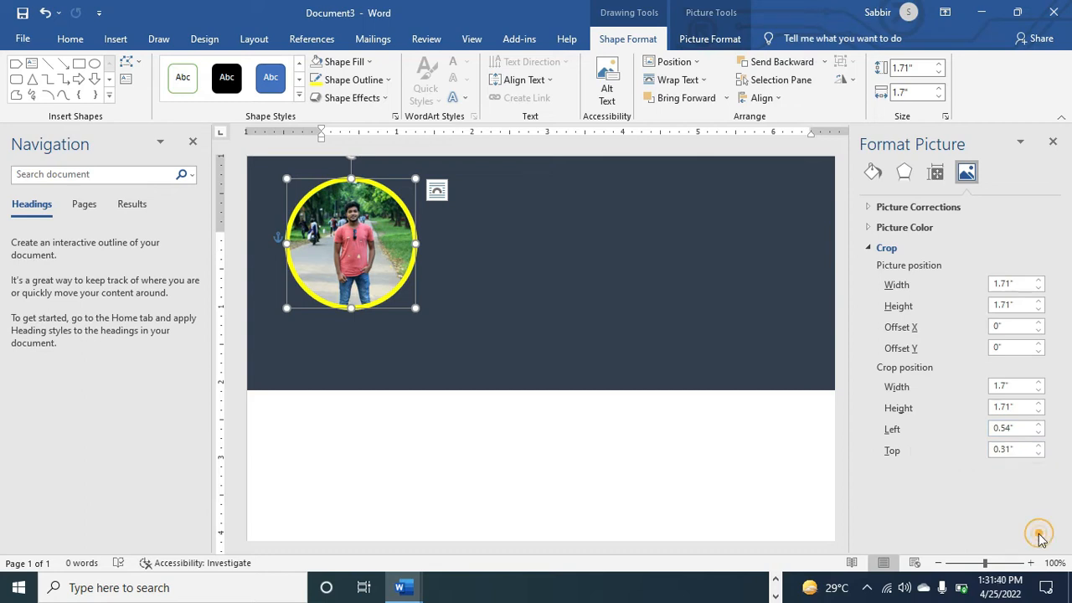
{"action": "left_click", "coordinate": [1038, 444]}
{"action": "left_click", "coordinate": [1038, 444]}
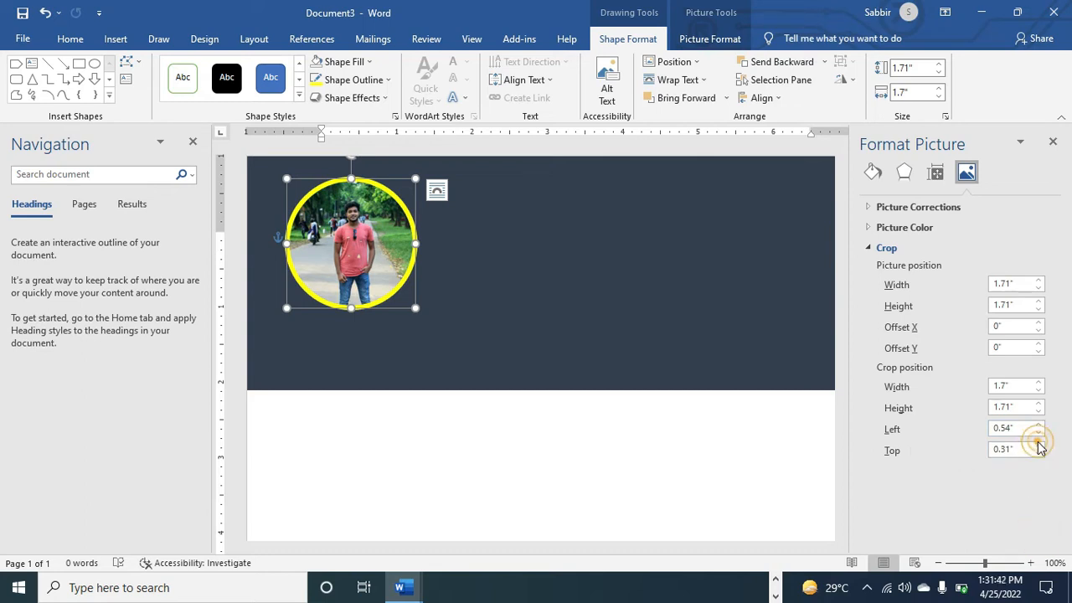
{"action": "left_click", "coordinate": [1040, 449]}
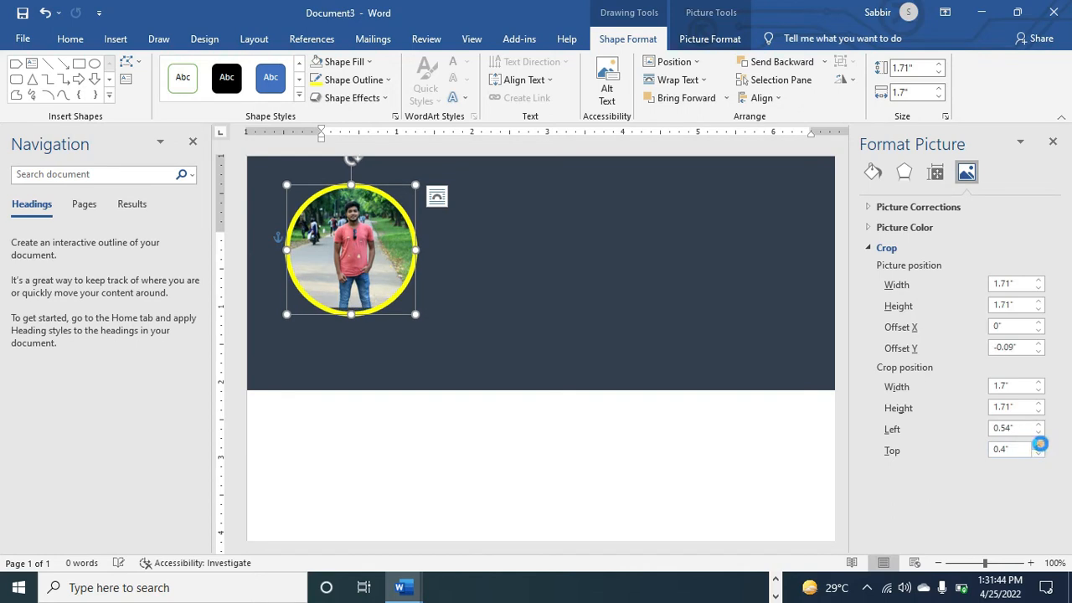
{"action": "left_click", "coordinate": [1040, 449]}
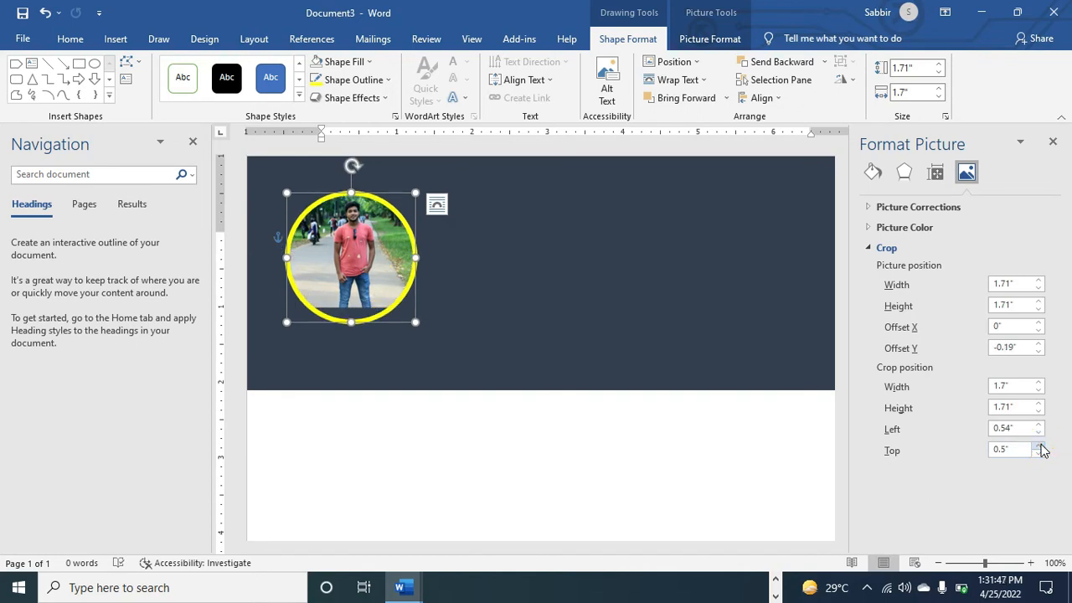
{"action": "left_click", "coordinate": [1040, 453]}
{"action": "left_click", "coordinate": [1040, 455]}
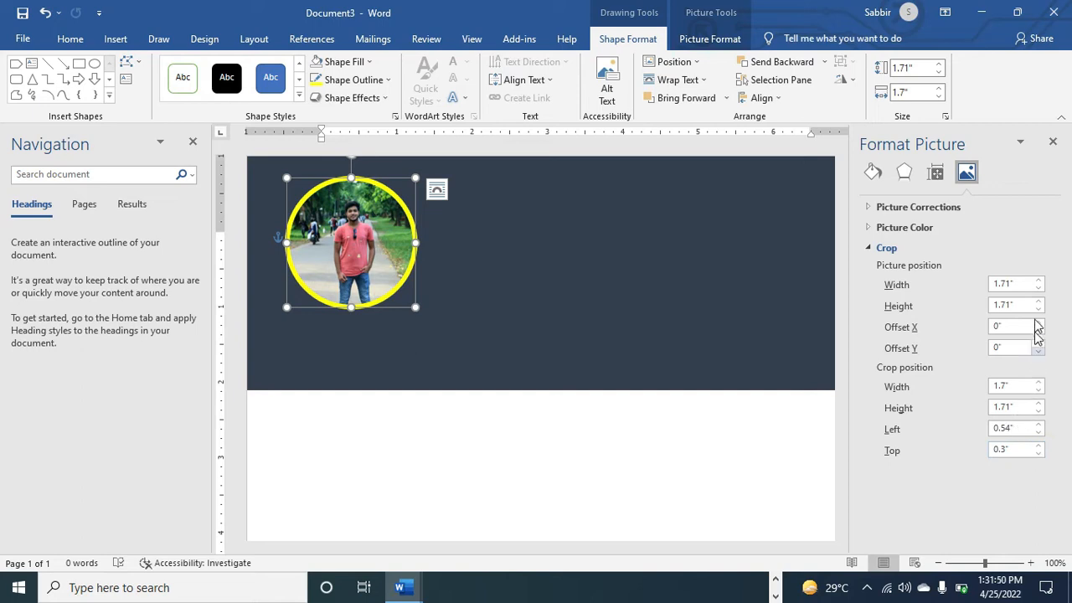
Scale the photo inside the circle to 1.9" wide and 1.9" tall
{"action": "left_click", "coordinate": [1037, 281]}
{"action": "left_click", "coordinate": [1037, 281]}
{"action": "left_click", "coordinate": [1037, 300]}
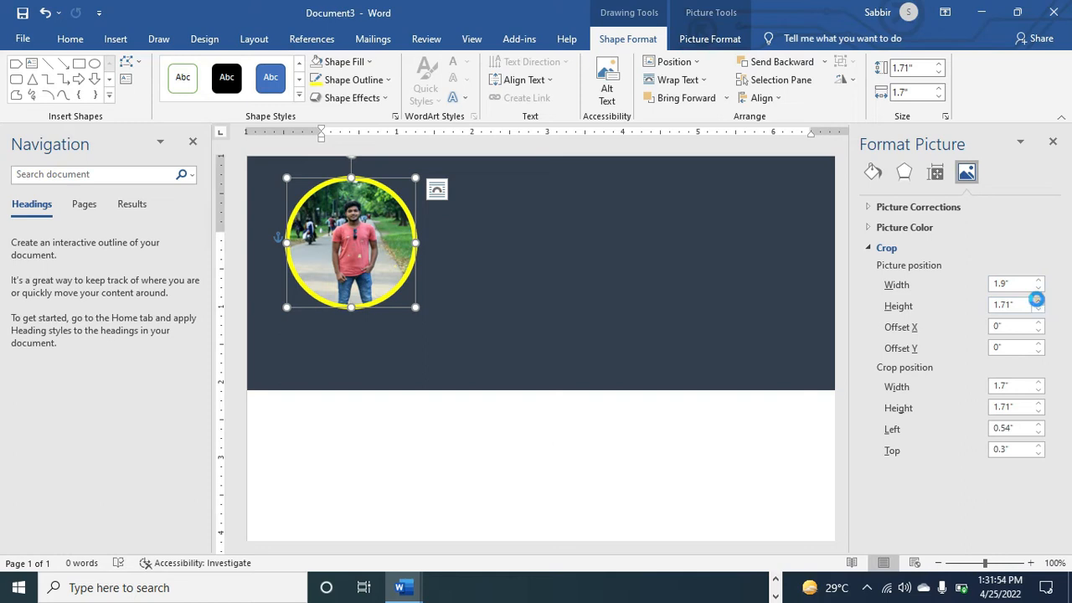
{"action": "left_click", "coordinate": [1037, 300]}
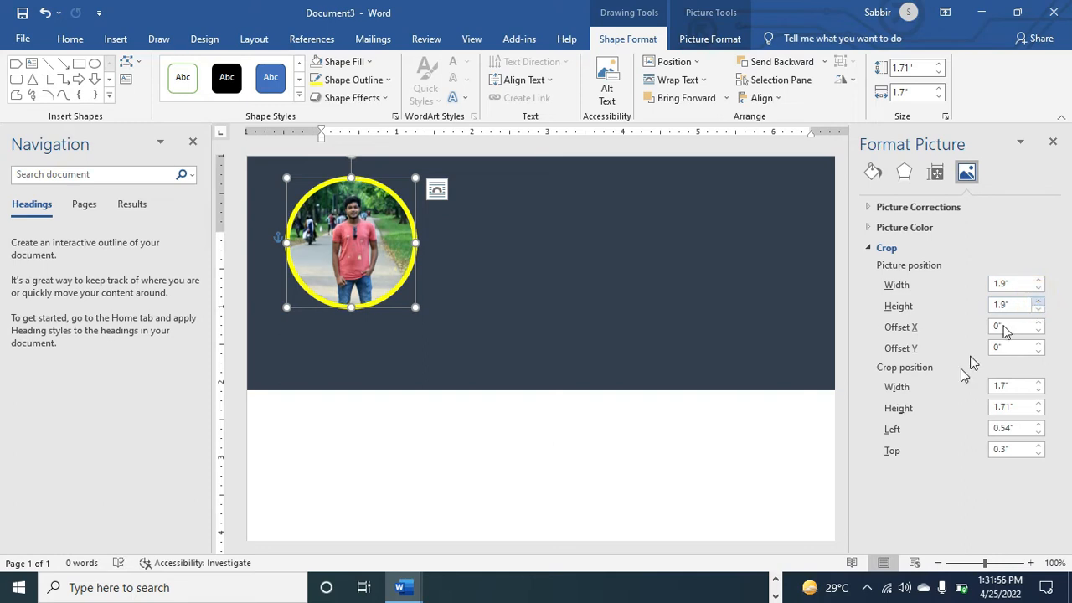
{"action": "left_click", "coordinate": [635, 333]}
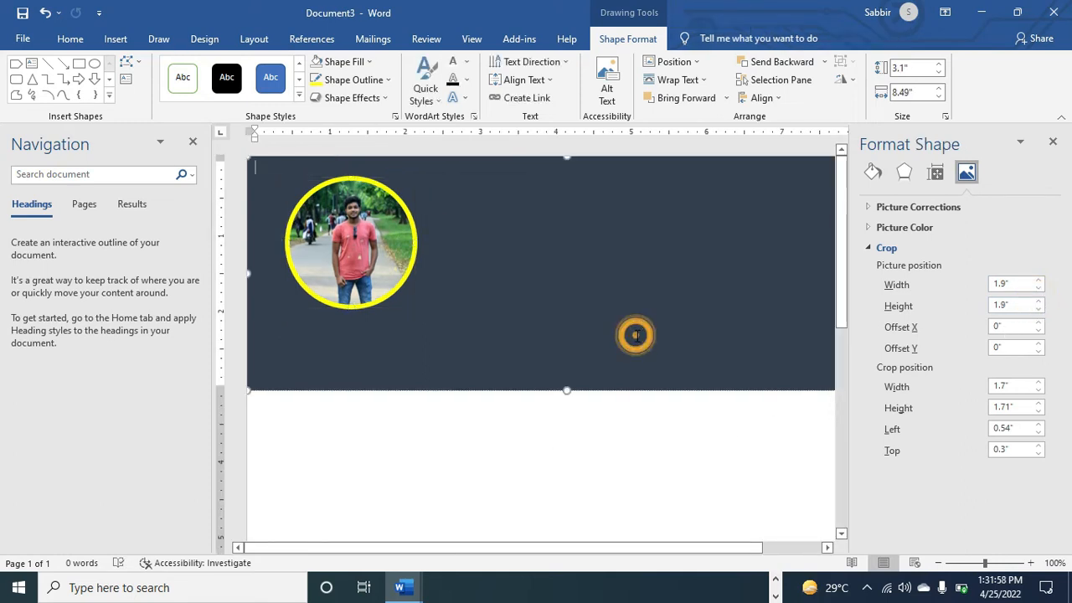
{"action": "left_click", "coordinate": [371, 252]}
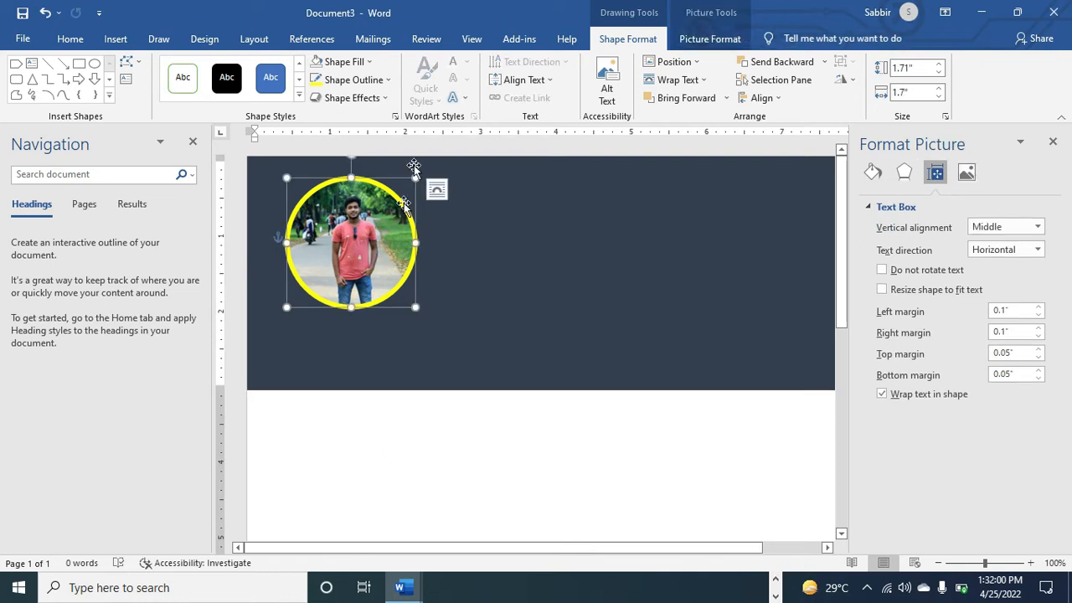
Replace the circle's fill with the second photo in the PASSPORT-SIZE-PICTURE folder
{"action": "left_click", "coordinate": [370, 62]}
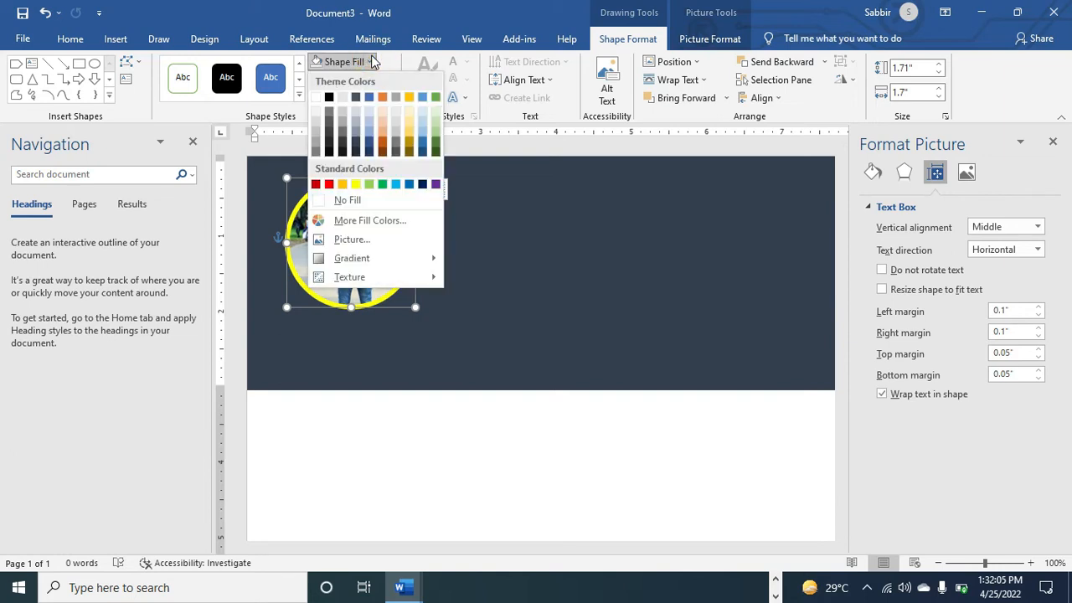
{"action": "left_click", "coordinate": [350, 240]}
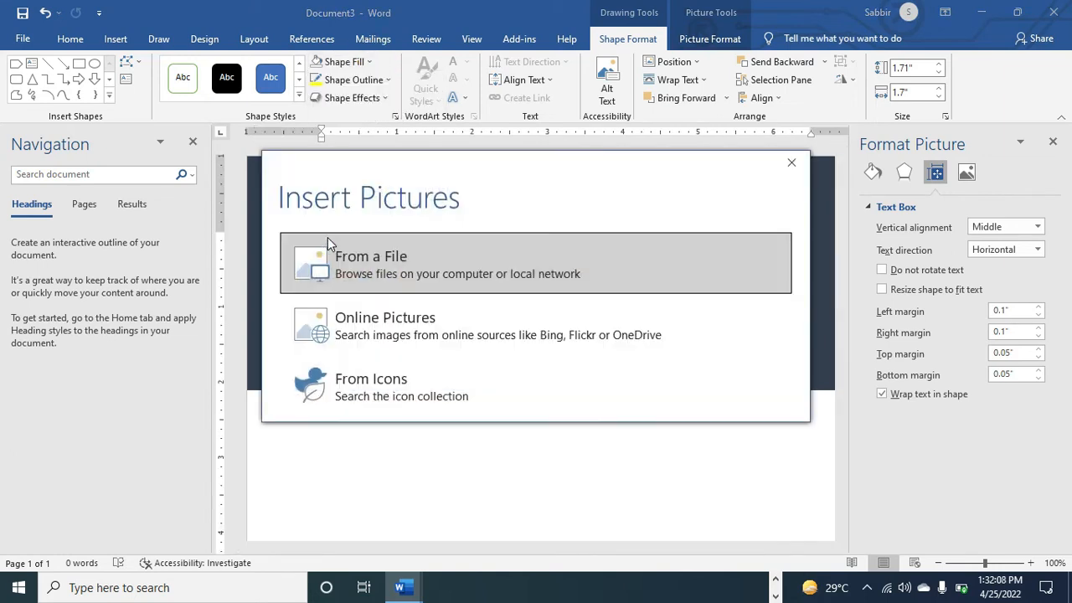
{"action": "left_click", "coordinate": [355, 261]}
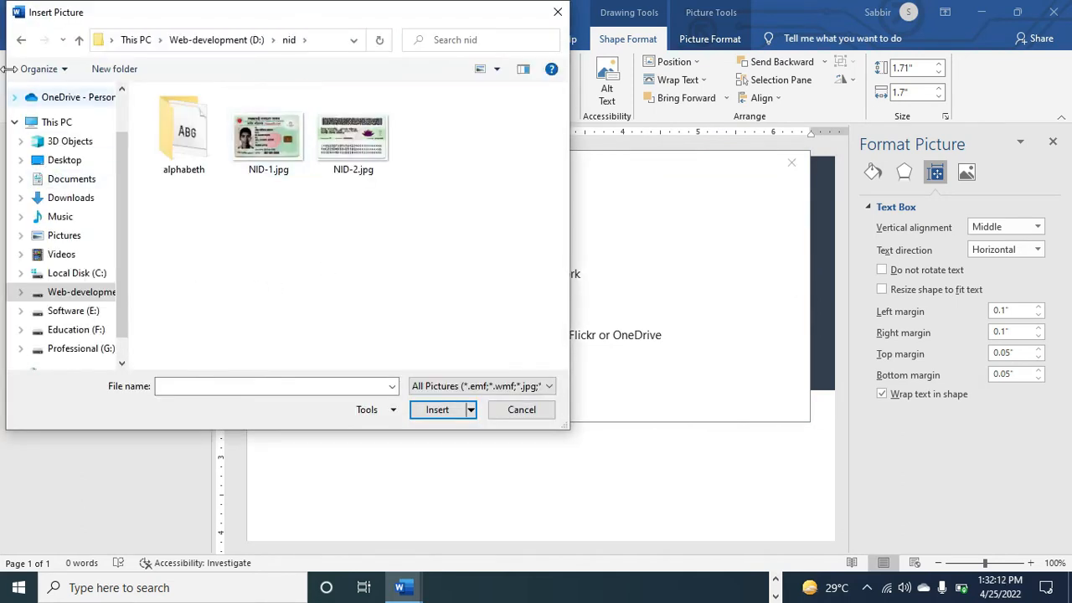
{"action": "left_click", "coordinate": [60, 291]}
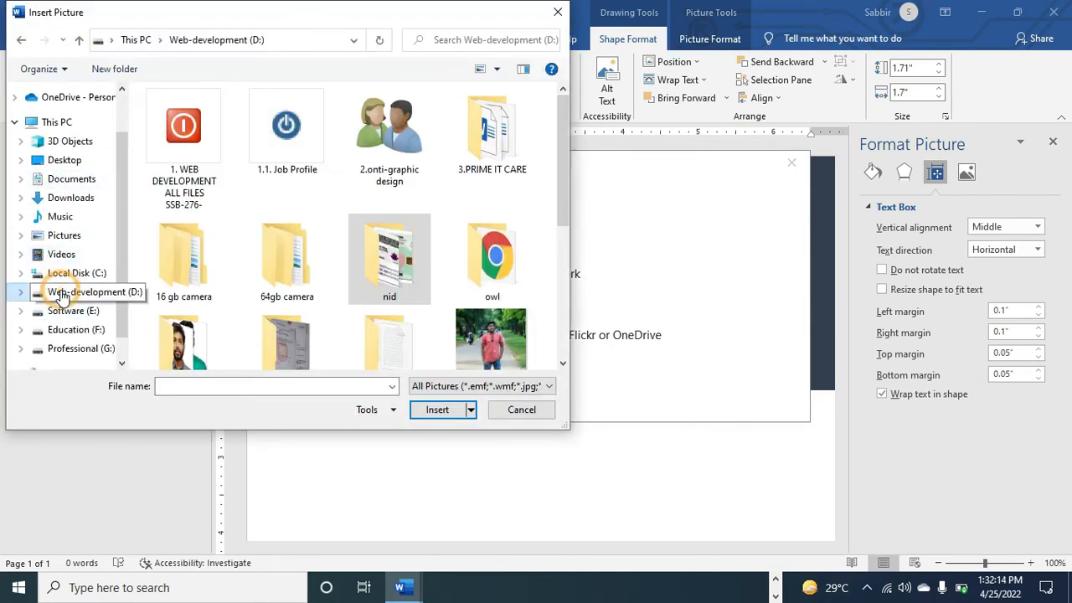
{"action": "scroll", "coordinate": [340, 203], "scroll_direction": "down", "scroll_amount": 5}
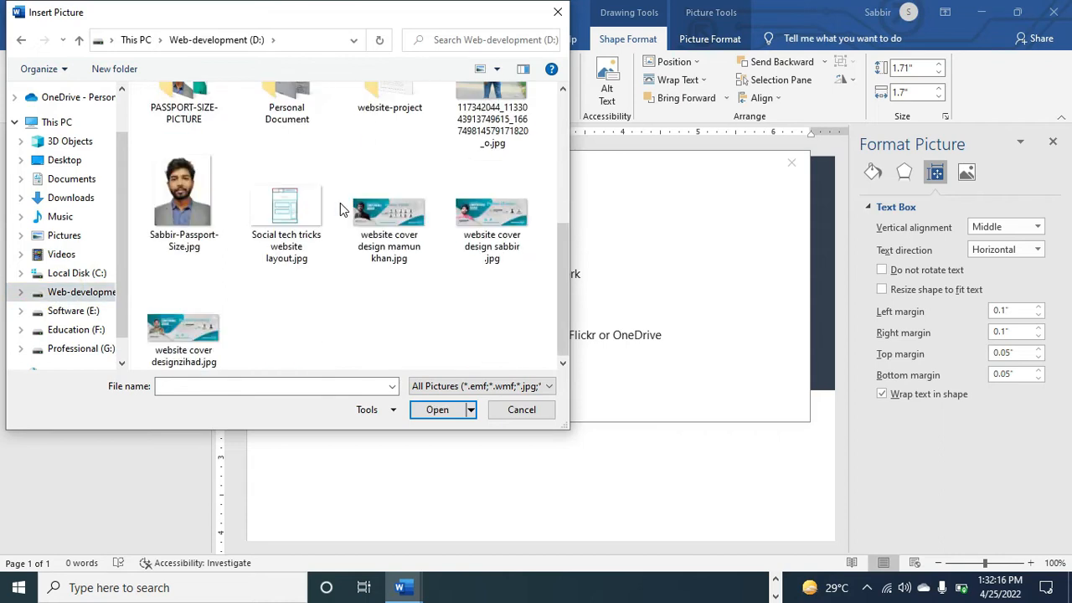
{"action": "scroll", "coordinate": [340, 203], "scroll_direction": "up", "scroll_amount": 5}
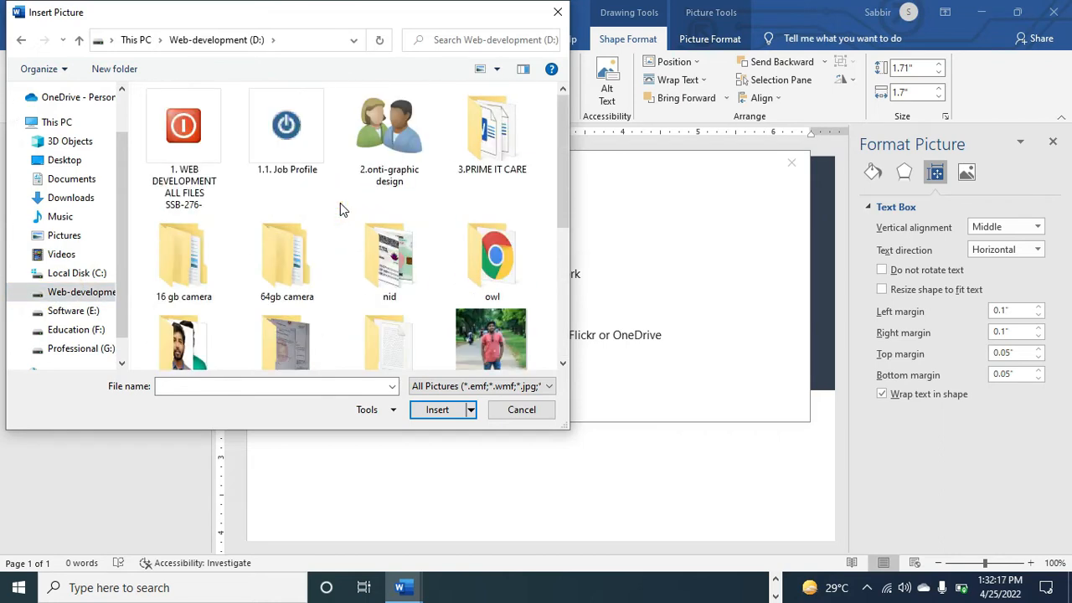
{"action": "left_click", "coordinate": [201, 344]}
{"action": "double_click", "coordinate": [206, 337]}
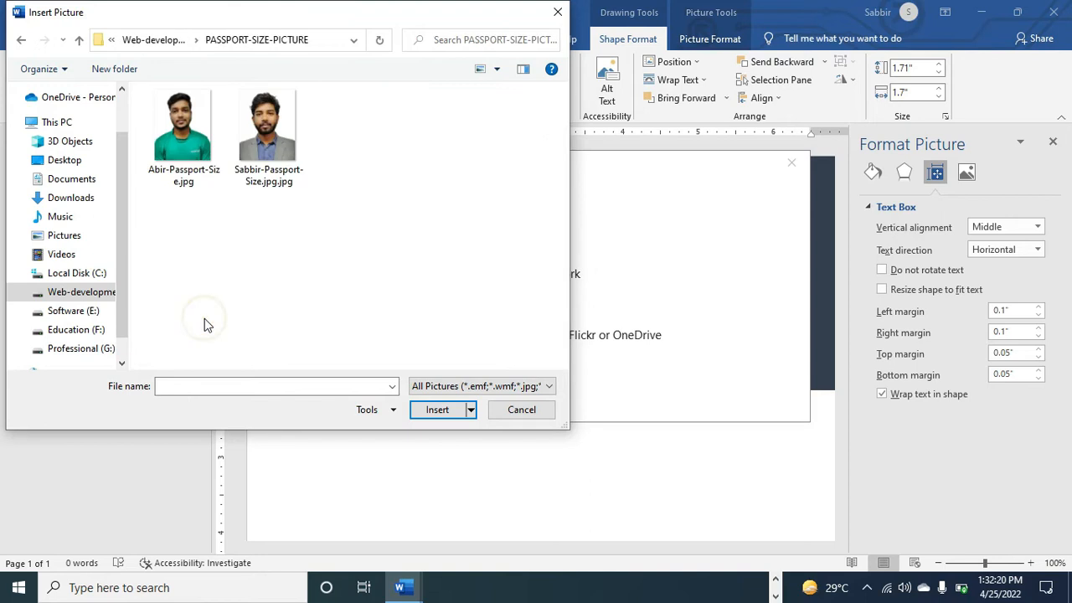
{"action": "left_click", "coordinate": [249, 166]}
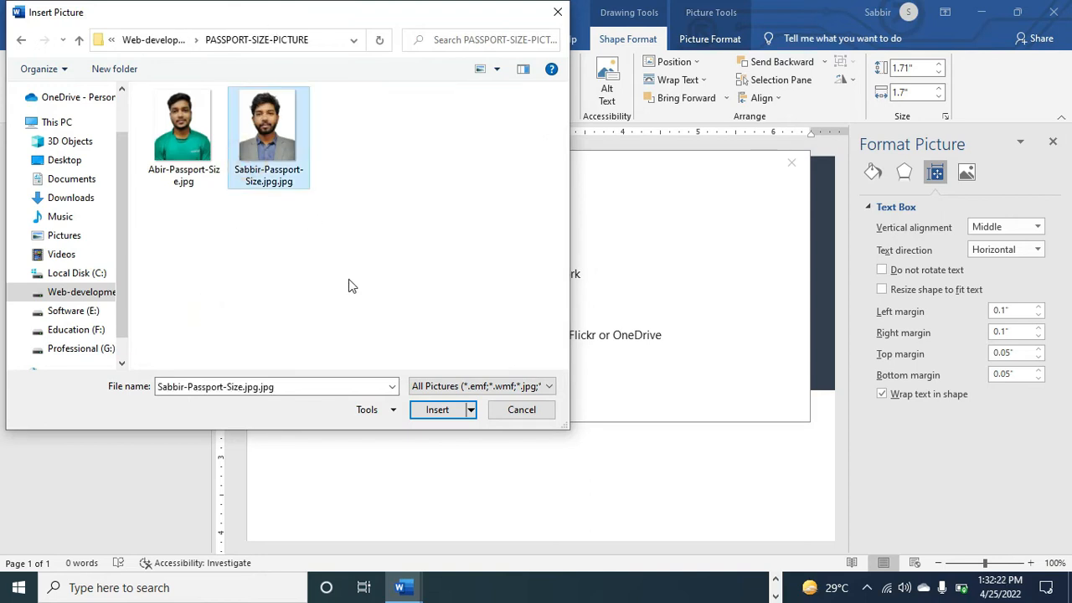
{"action": "left_click", "coordinate": [436, 409]}
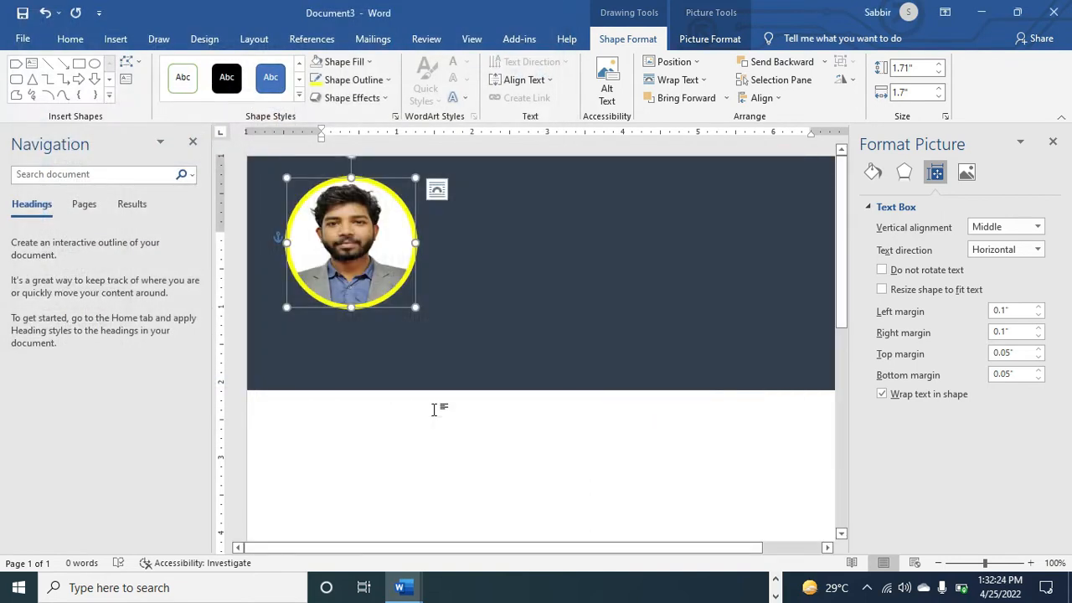
Turn on Do not rotate text and Resize shape to fit text for the circular photo
{"action": "left_click", "coordinate": [407, 364]}
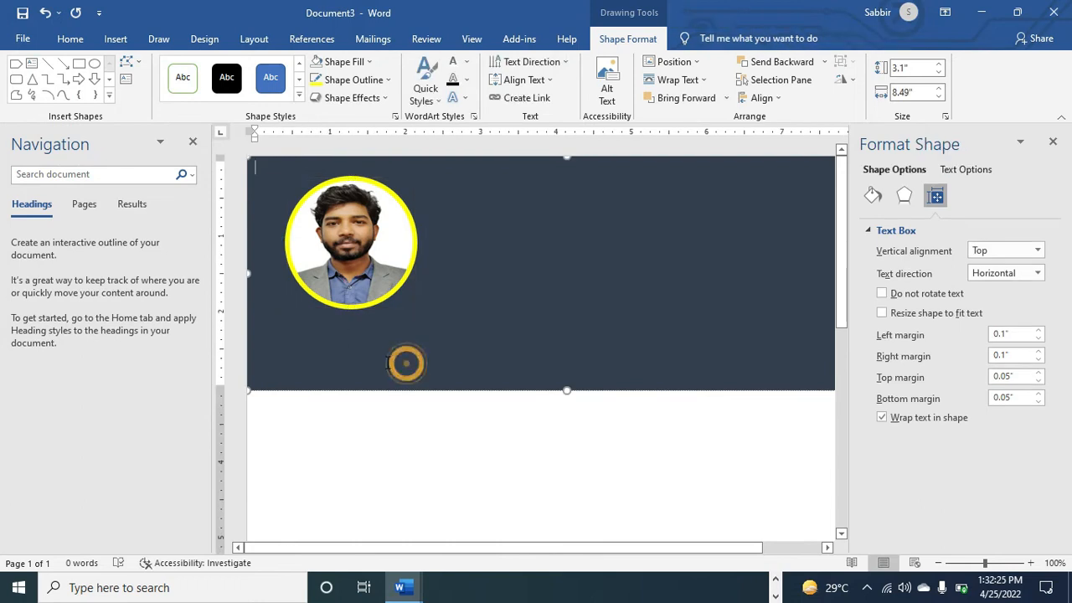
{"action": "left_click", "coordinate": [351, 239]}
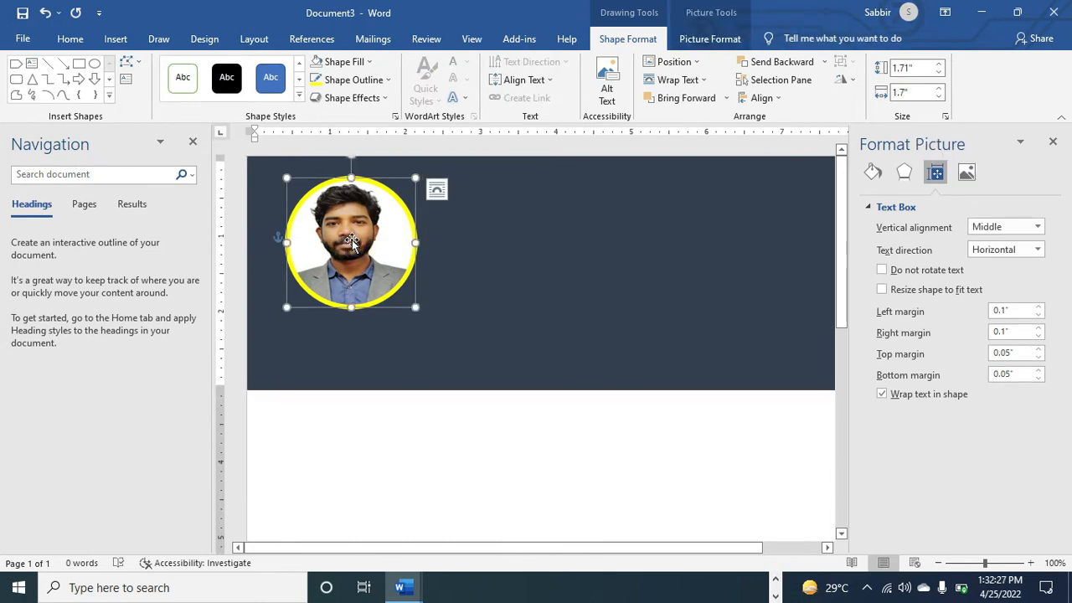
{"action": "left_click", "coordinate": [882, 271]}
{"action": "left_click", "coordinate": [883, 291]}
Drag the circular photo slightly toward the banner's top-left corner
{"action": "left_click", "coordinate": [746, 350]}
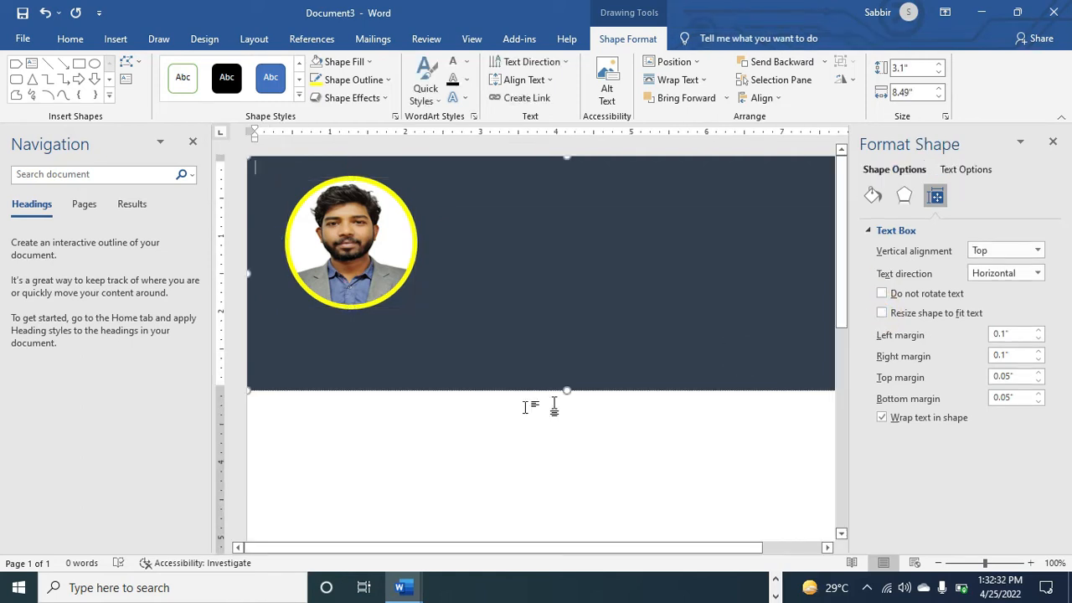
{"action": "left_click", "coordinate": [330, 258]}
{"action": "left_click_drag", "start_coordinate": [329, 258], "coordinate": [374, 266]}
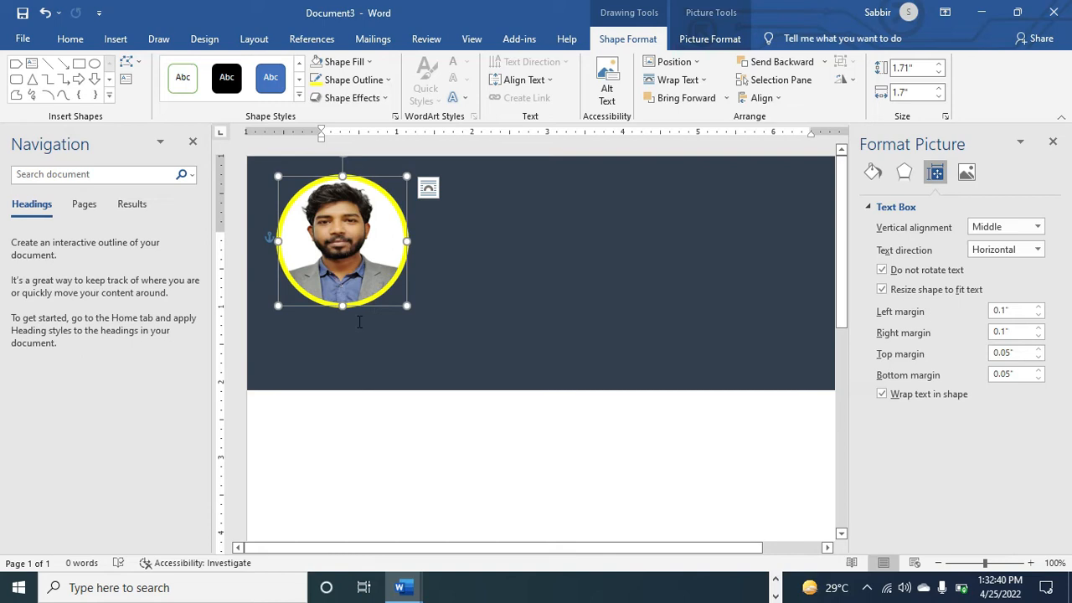
{"action": "left_click", "coordinate": [321, 376]}
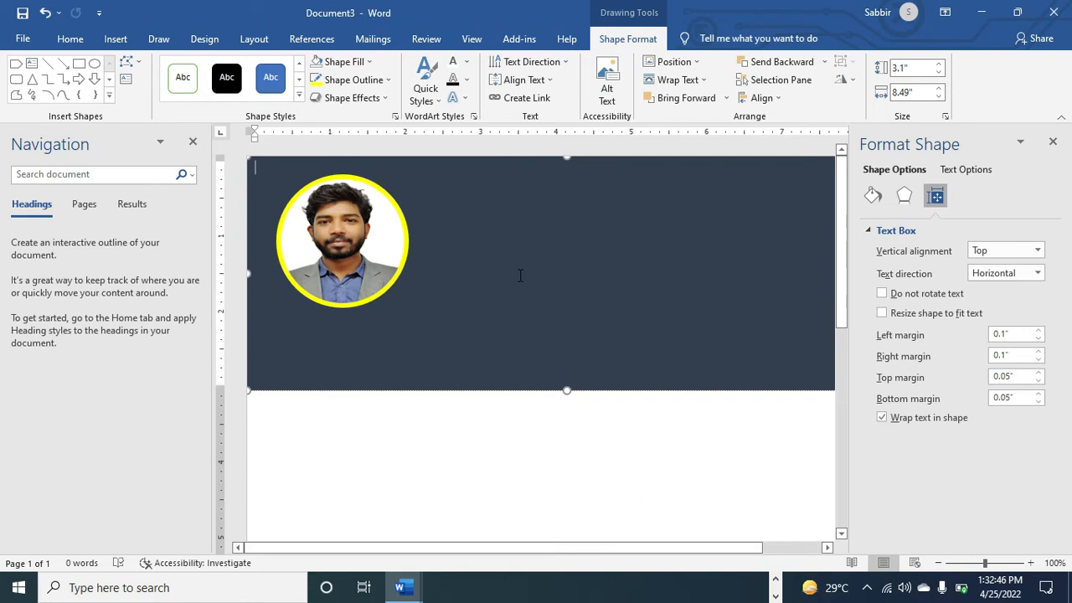
Draw a text box under the circular photo and nudge it slightly down and left
{"action": "left_click", "coordinate": [106, 40]}
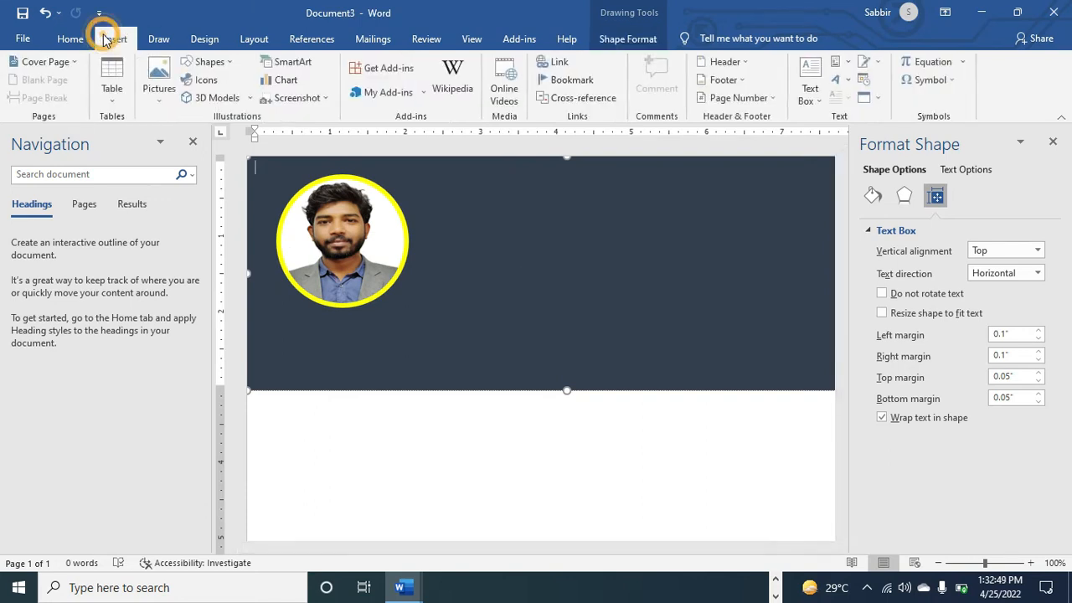
{"action": "left_click", "coordinate": [814, 81]}
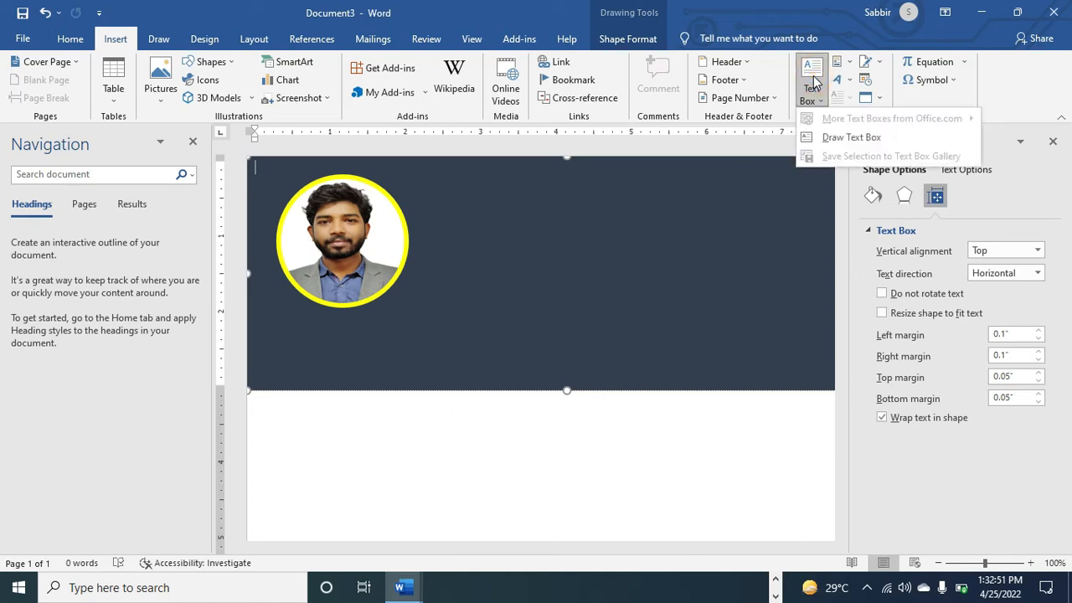
{"action": "left_click", "coordinate": [812, 143]}
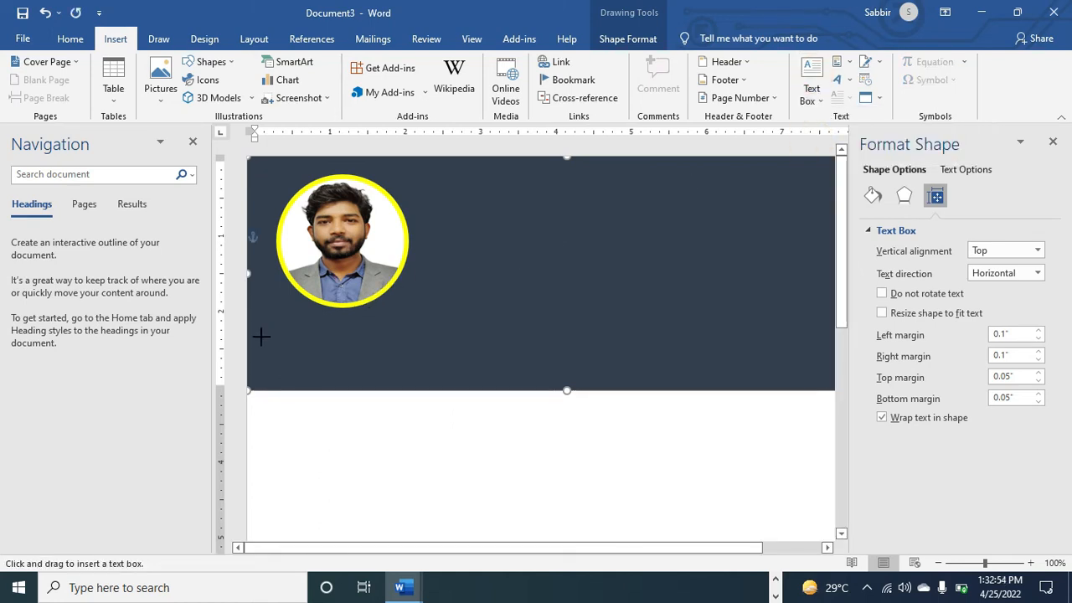
{"action": "left_click_drag", "start_coordinate": [275, 309], "coordinate": [423, 344]}
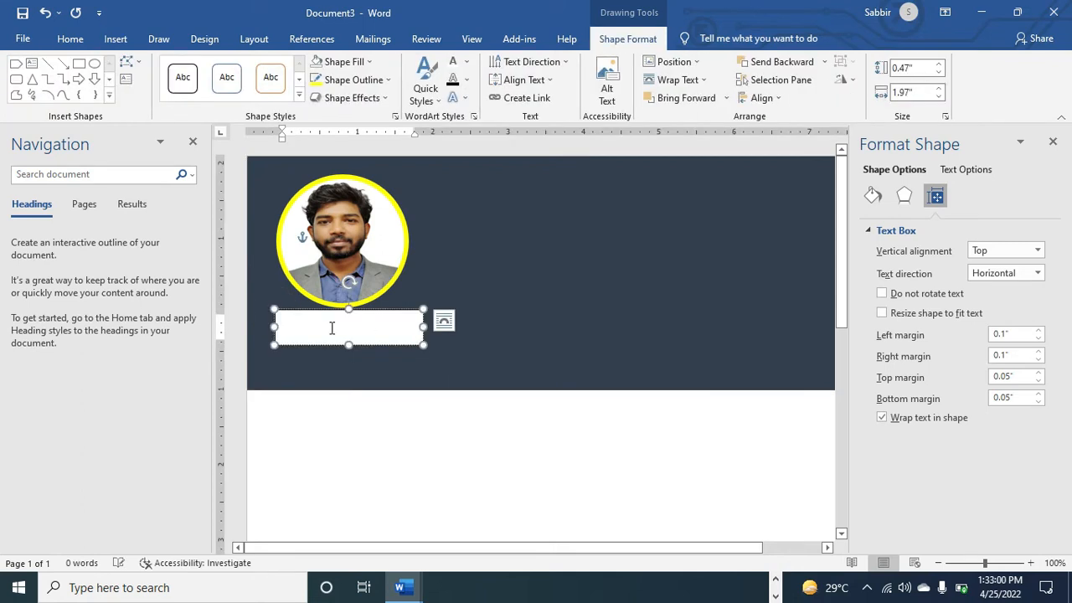
{"action": "left_click_drag", "start_coordinate": [319, 309], "coordinate": [313, 319]}
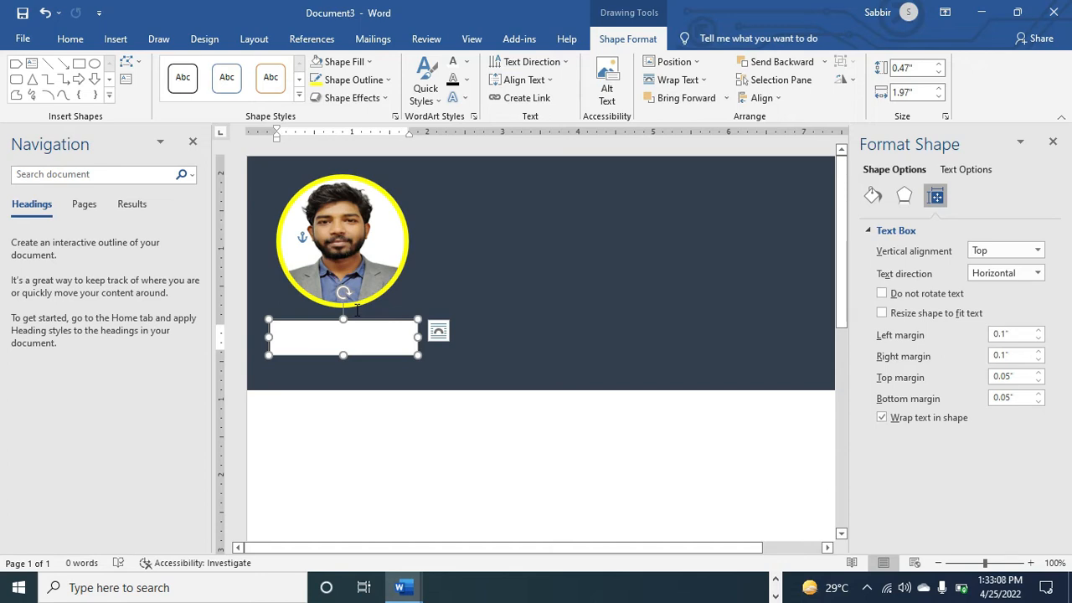
Give the new text box no outline and no fill so it blends into the banner
{"action": "left_click", "coordinate": [390, 80]}
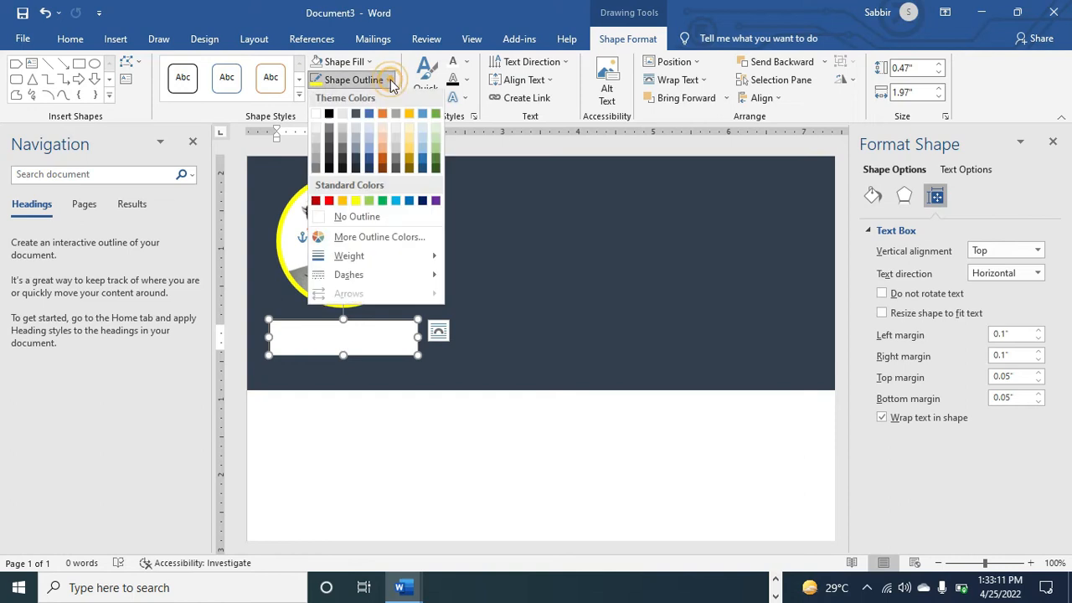
{"action": "left_click", "coordinate": [322, 217]}
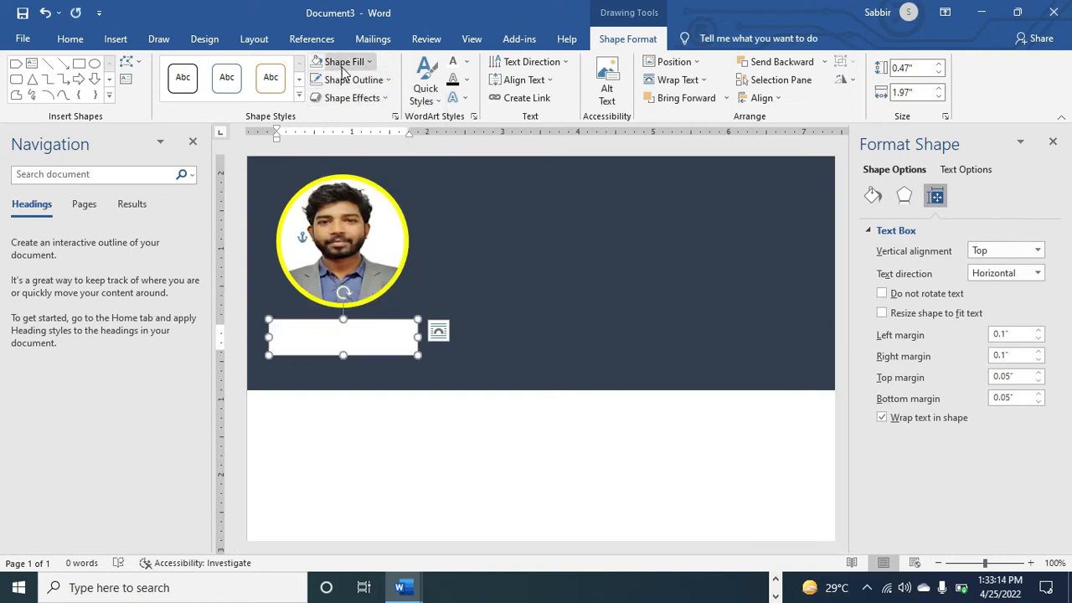
{"action": "left_click", "coordinate": [343, 62]}
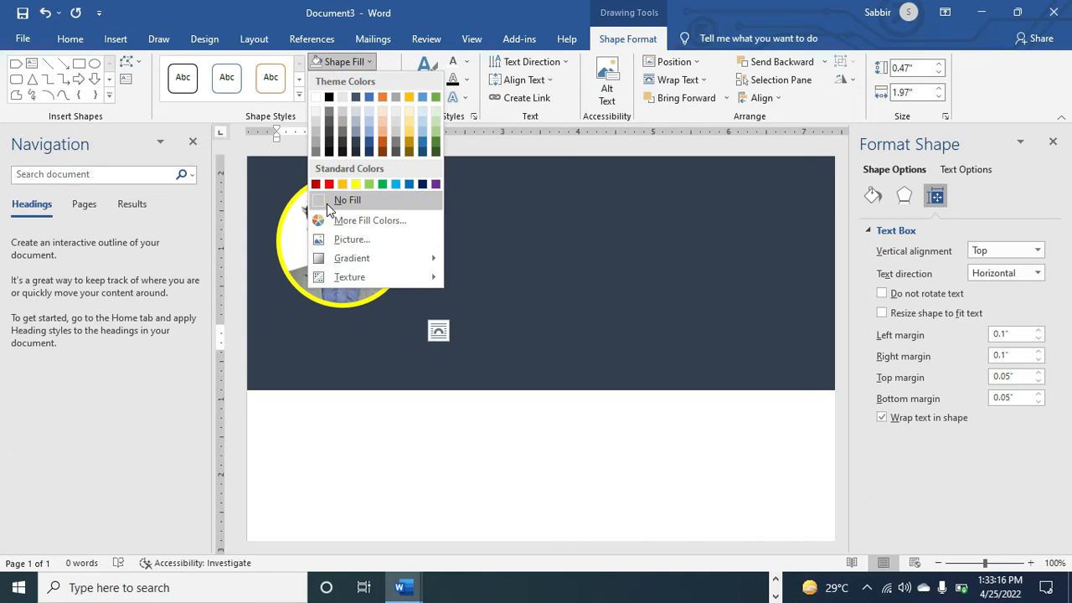
{"action": "left_click", "coordinate": [327, 201]}
Type the owner's name with the 'Engr.' title into the box and select it
{"action": "left_click", "coordinate": [336, 338]}
{"action": "type", "text": "Engr."}
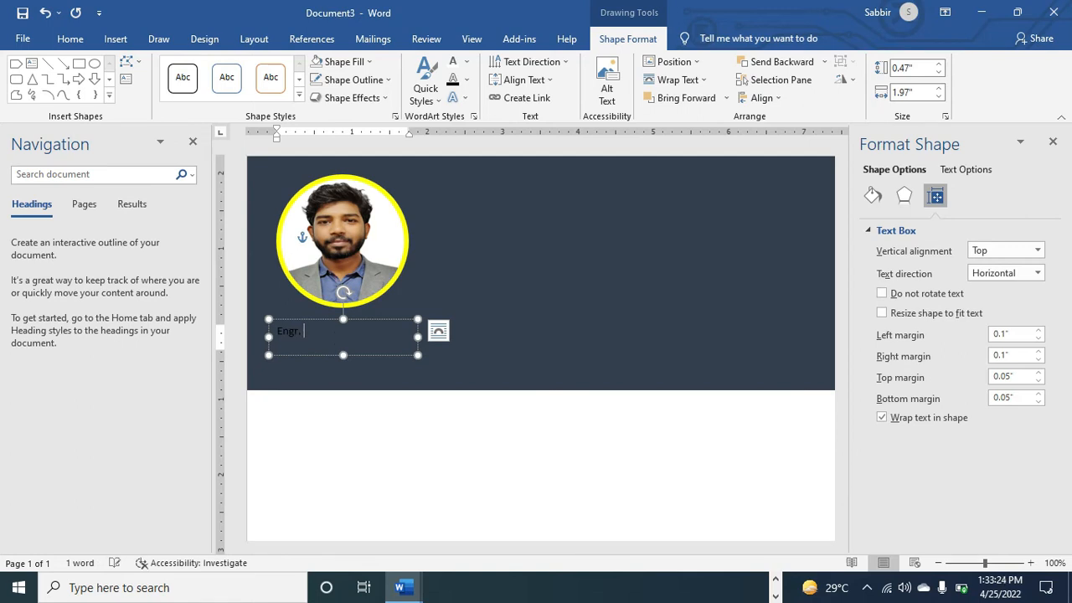
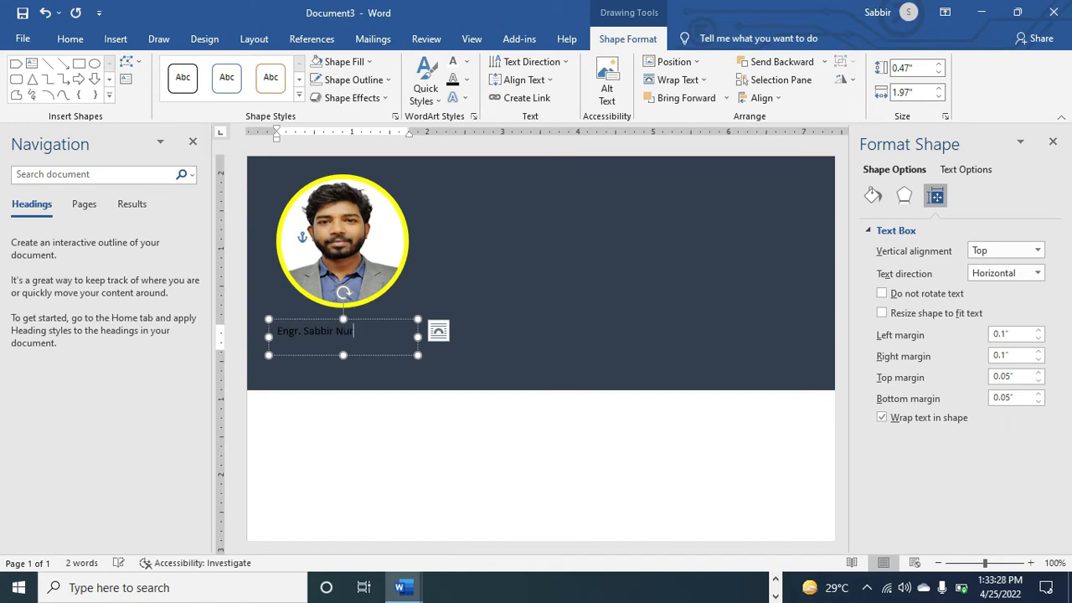
{"action": "triple_click", "coordinate": [336, 339]}
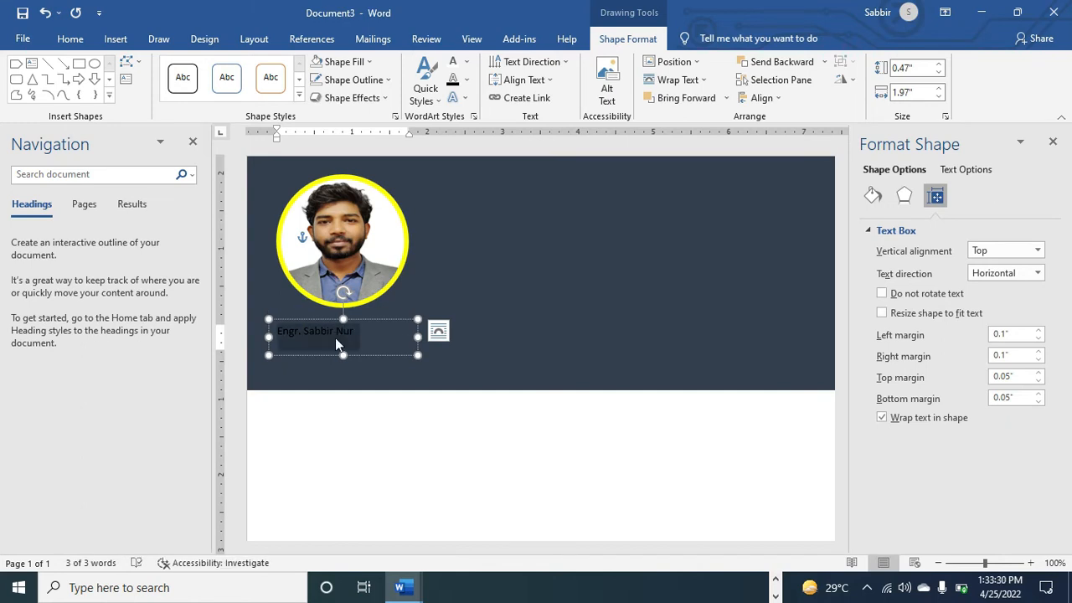
Apply the Title style to the name, then widen and heighten its text box
{"action": "left_click", "coordinate": [84, 35]}
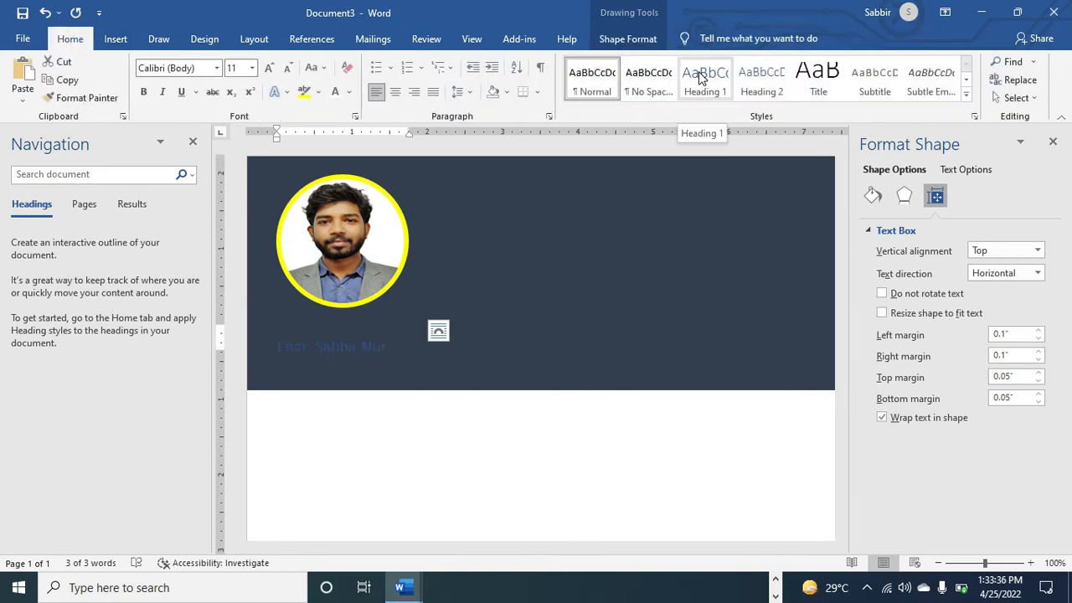
{"action": "left_click", "coordinate": [702, 78]}
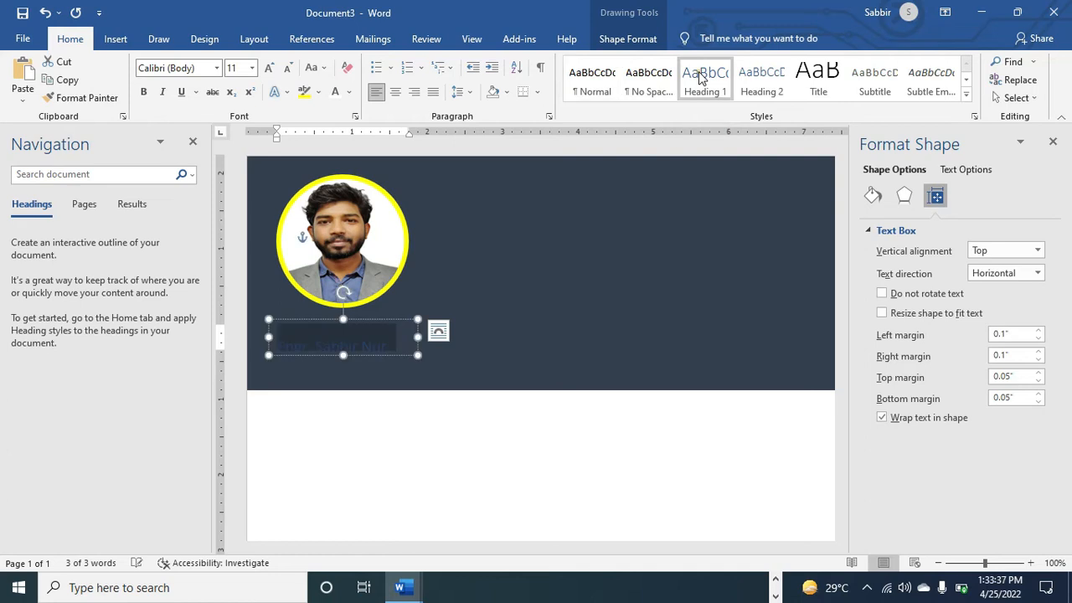
{"action": "left_click", "coordinate": [819, 77]}
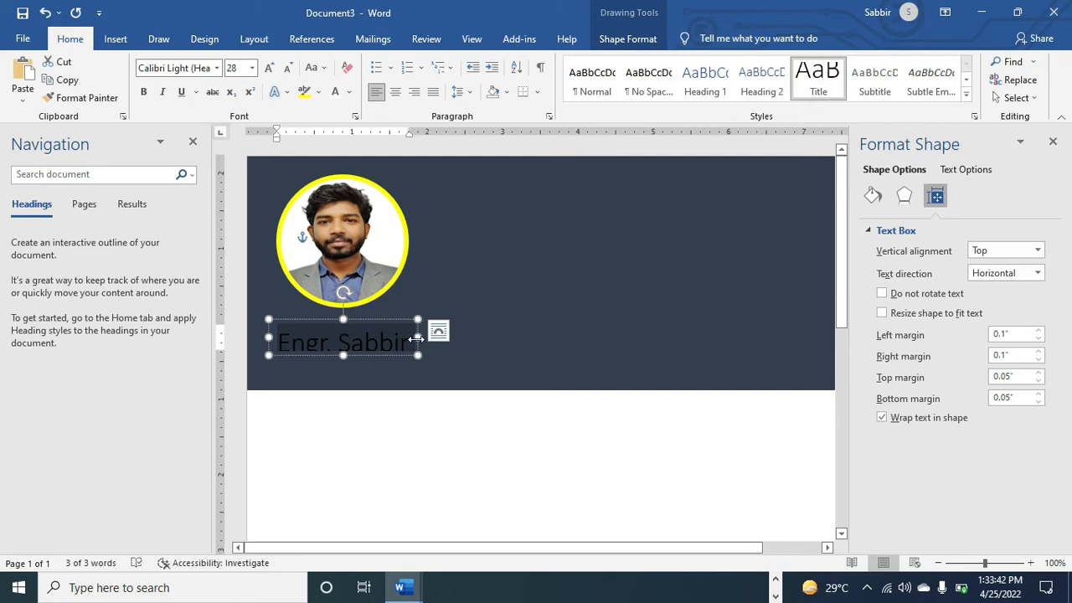
{"action": "left_click_drag", "start_coordinate": [416, 338], "coordinate": [480, 337]}
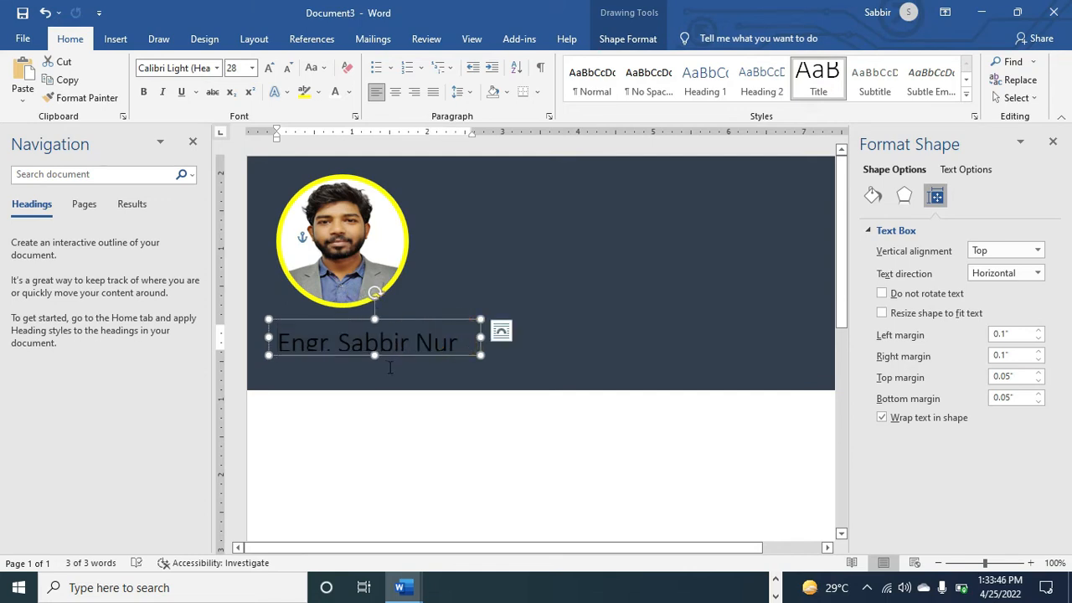
{"action": "mouse_move", "coordinate": [375, 356]}
{"action": "left_mouse_down"}
{"action": "mouse_move", "coordinate": [374, 381]}
{"action": "mouse_move", "coordinate": [374, 367]}
{"action": "left_mouse_up"}
Make the name 24 pt and white, then deselect the box
{"action": "left_click_drag", "start_coordinate": [457, 345], "coordinate": [143, 433]}
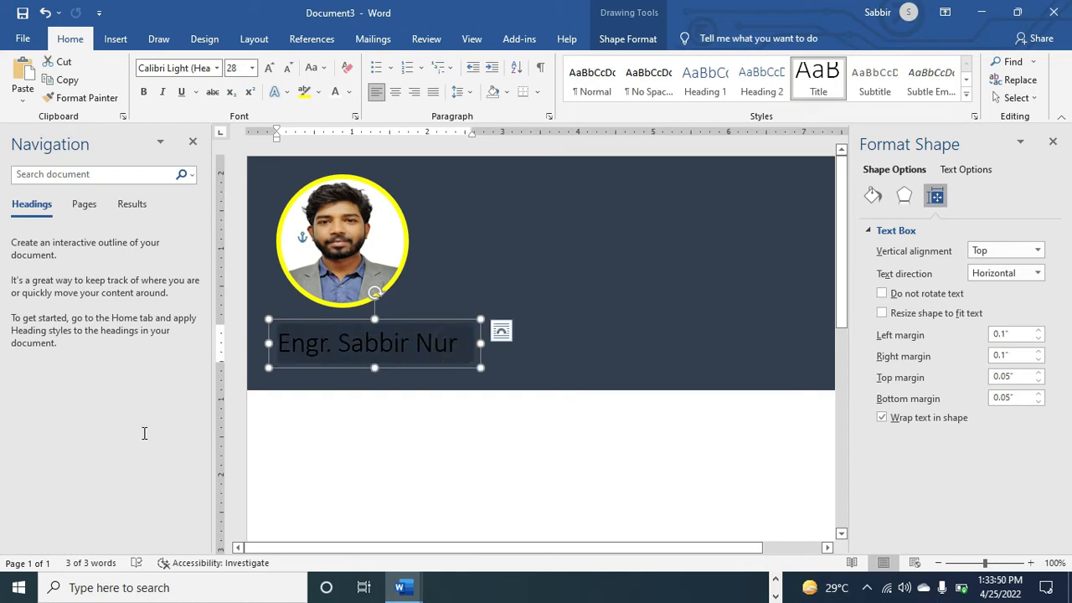
{"action": "left_click", "coordinate": [289, 68]}
{"action": "left_click", "coordinate": [289, 68]}
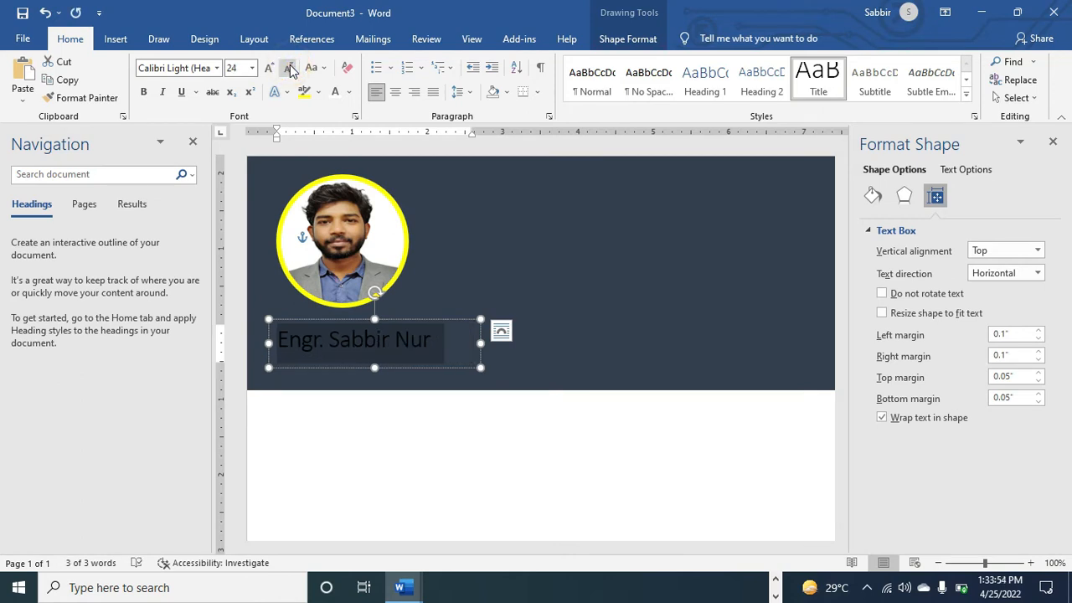
{"action": "left_click", "coordinate": [339, 95]}
{"action": "left_click", "coordinate": [395, 404]}
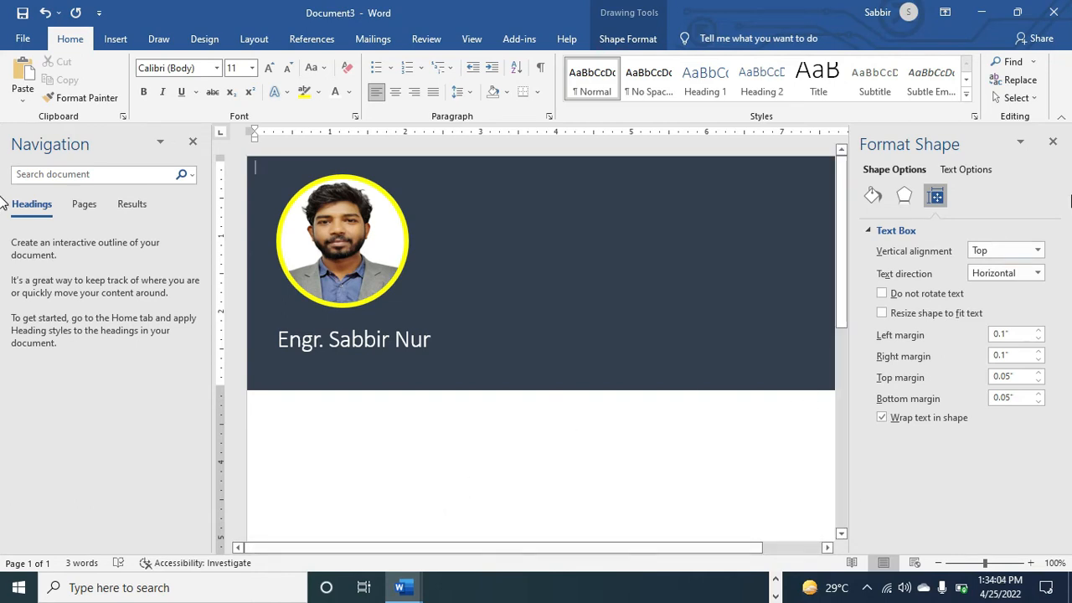
Draw a 2.33" by 2.4" text box on the banner's right side with no fill
{"action": "left_click", "coordinate": [1054, 143]}
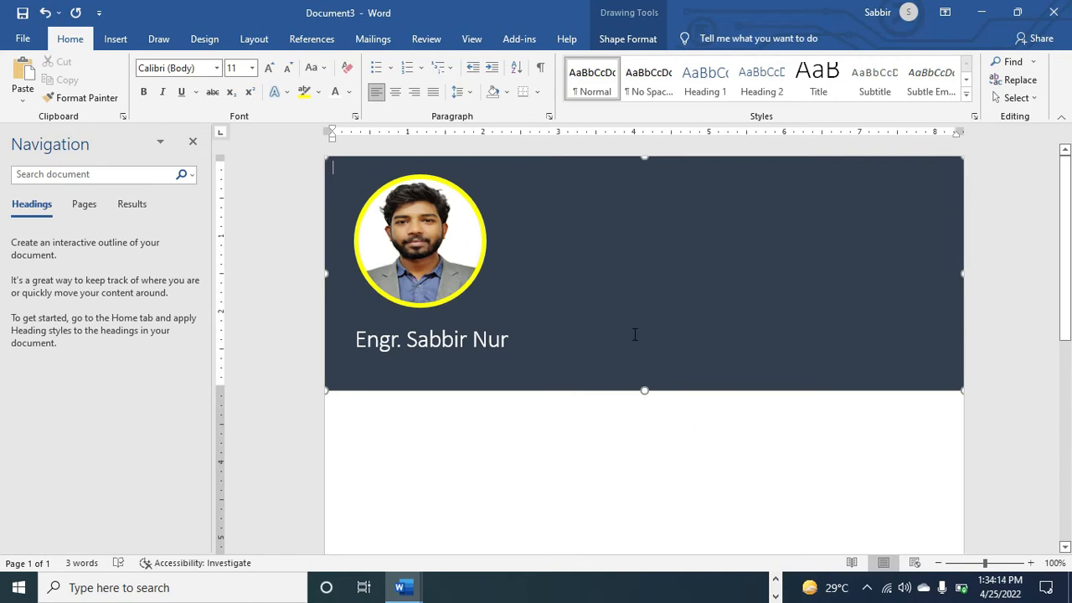
{"action": "left_click", "coordinate": [119, 41]}
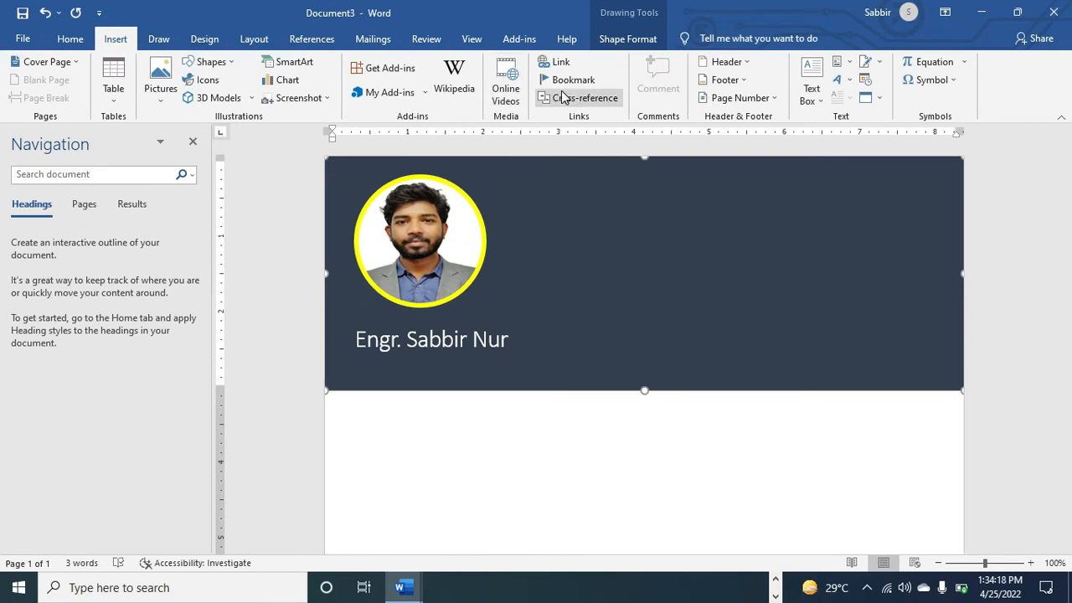
{"action": "left_click", "coordinate": [816, 102]}
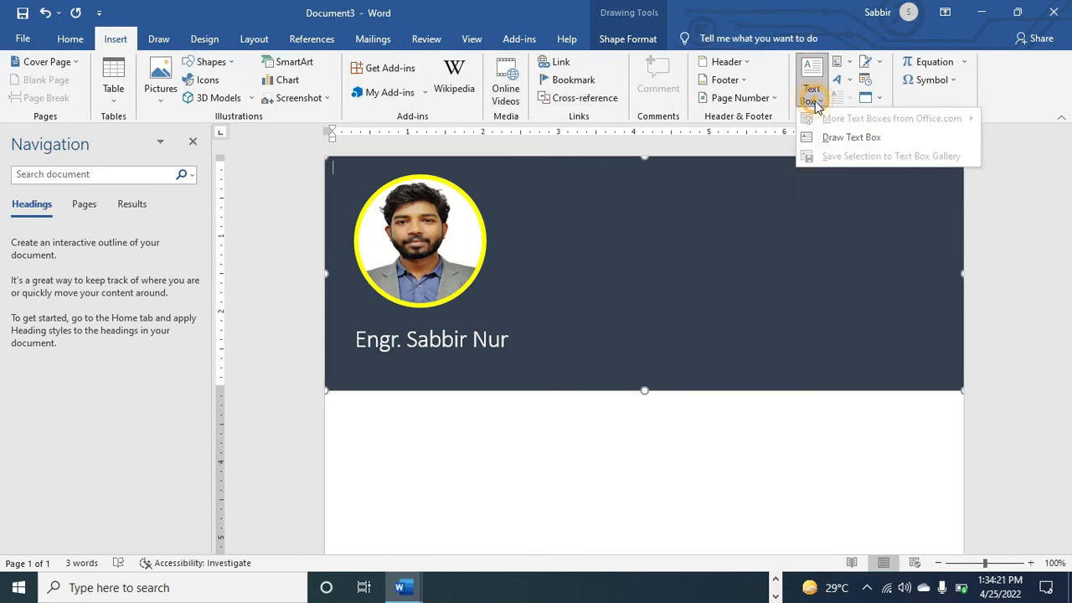
{"action": "left_click", "coordinate": [844, 139]}
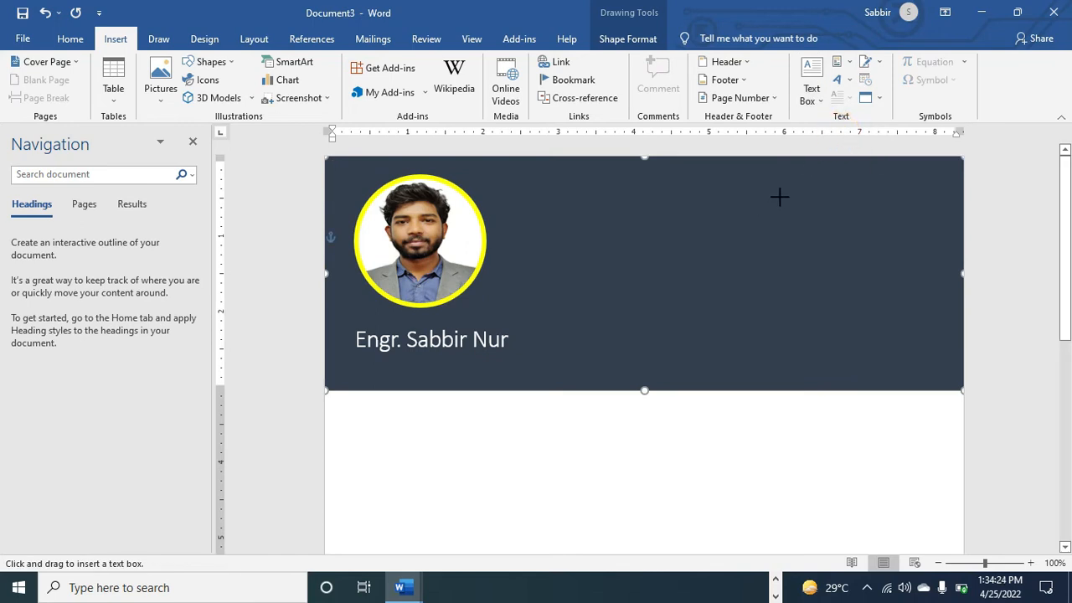
{"action": "left_click_drag", "start_coordinate": [754, 188], "coordinate": [935, 364]}
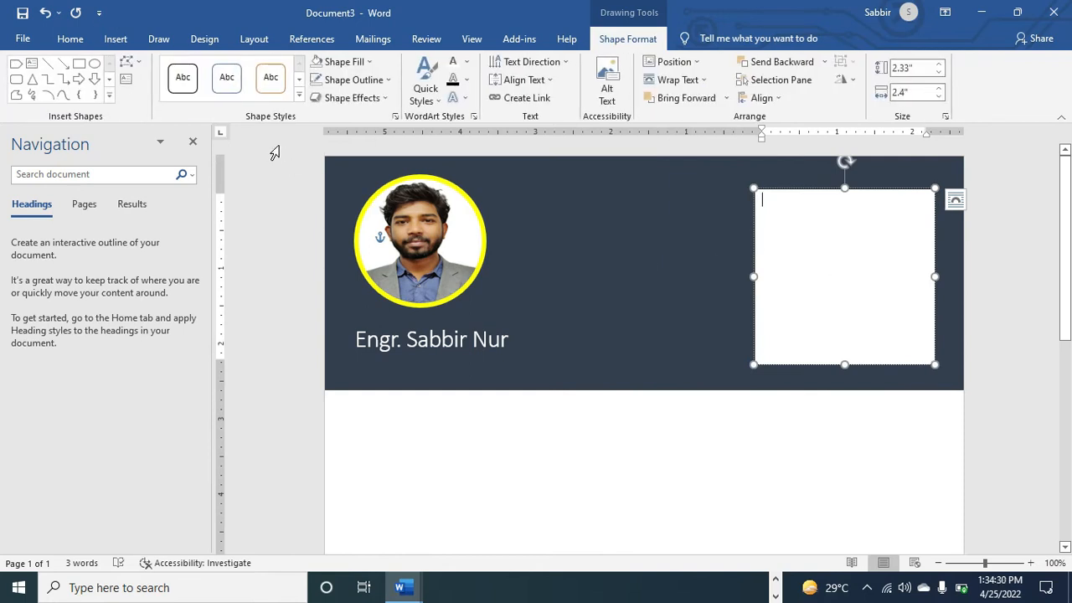
{"action": "left_click", "coordinate": [322, 65]}
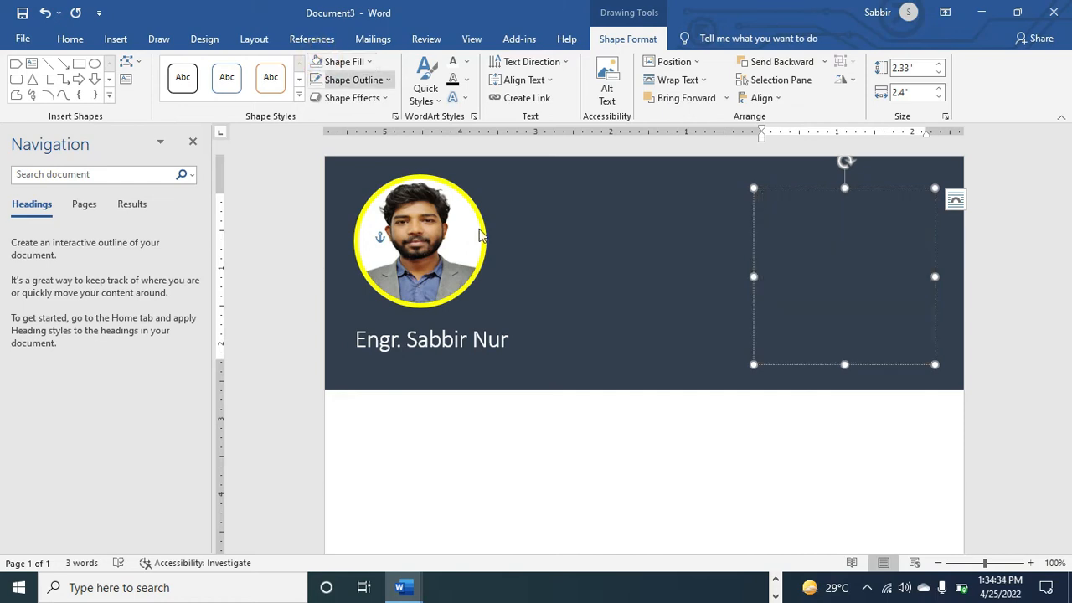
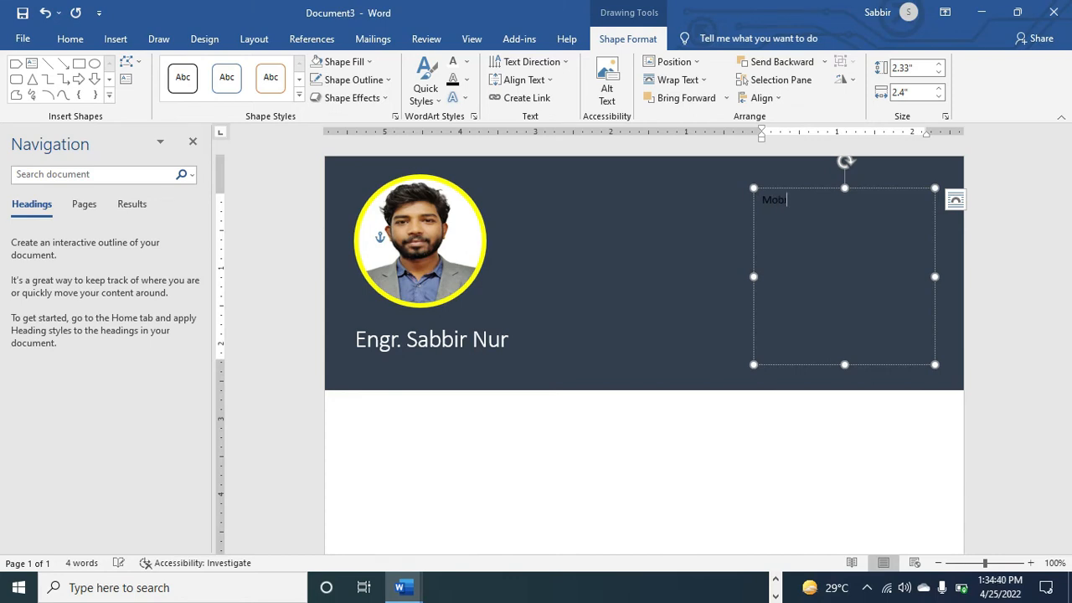
Type Mobile, Email and Address lines with the contact's phone number and e-mail, then select all
{"action": "key", "text": "Return"}
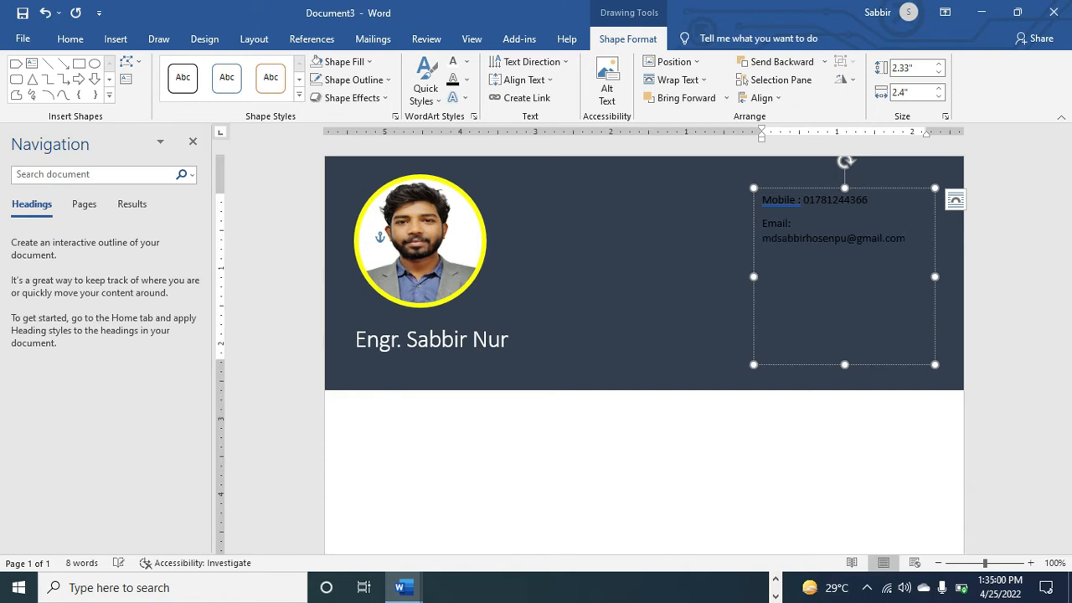
{"action": "key", "text": "Return"}
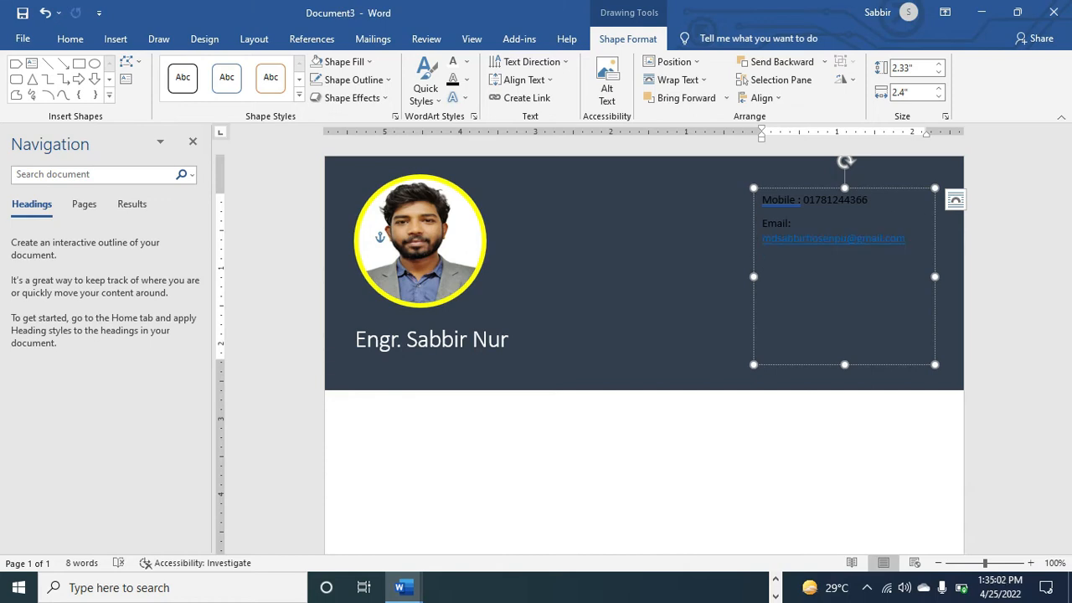
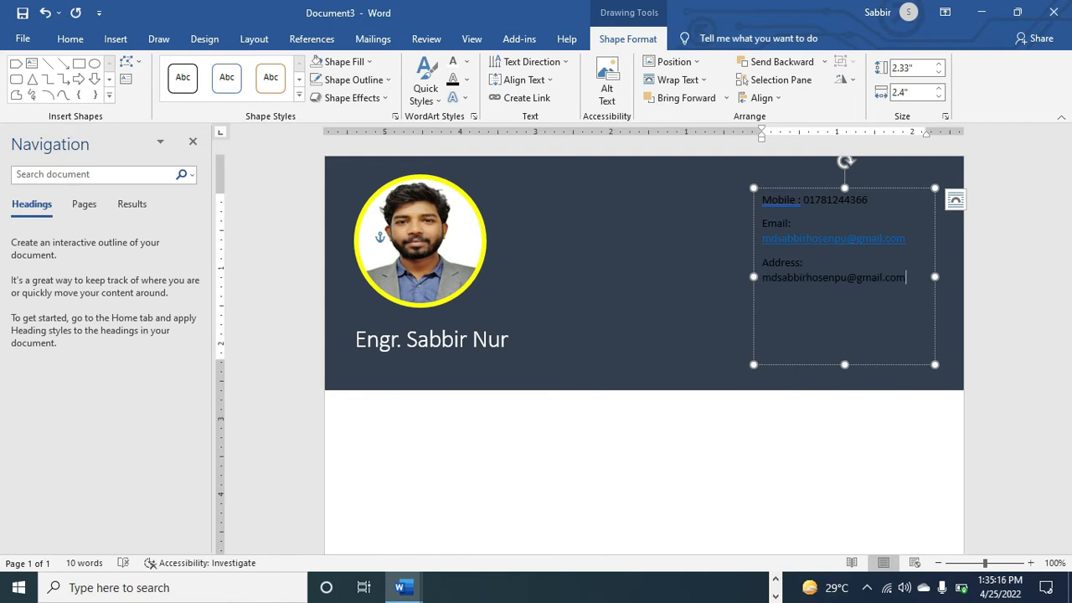
{"action": "key", "text": "ctrl+a"}
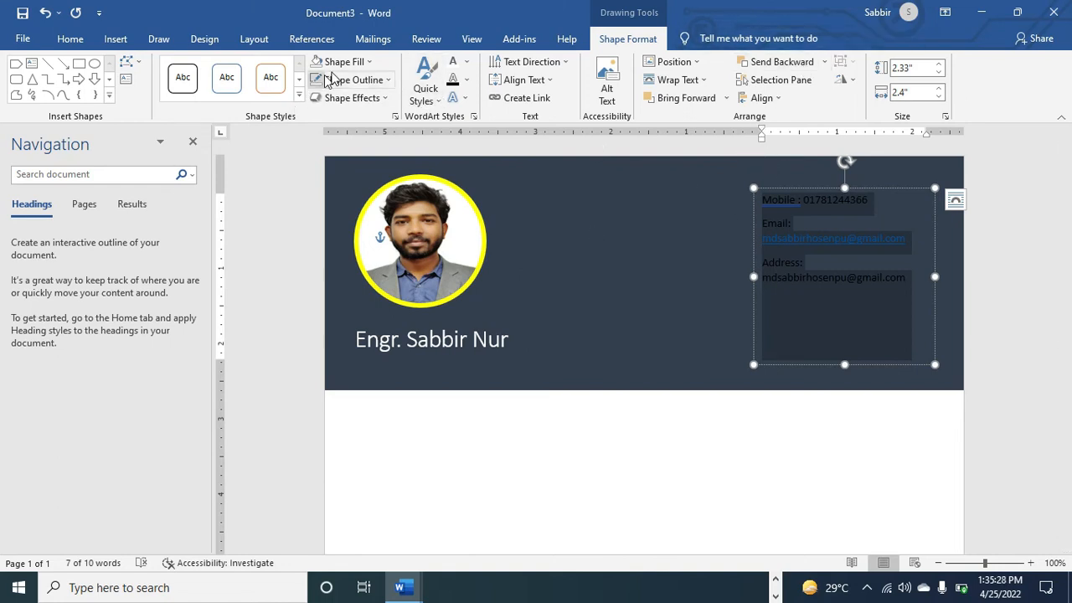
Make the contact text white, widen its box to 3.78", adjust font size, and centre it vertically
{"action": "left_click", "coordinate": [451, 66]}
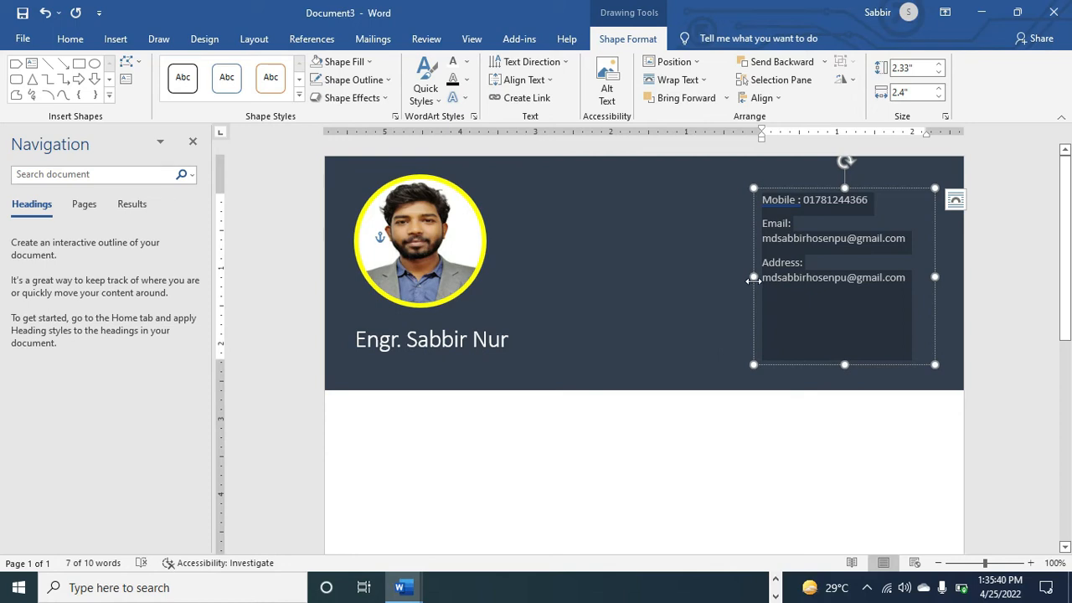
{"action": "left_click_drag", "start_coordinate": [754, 281], "coordinate": [651, 295]}
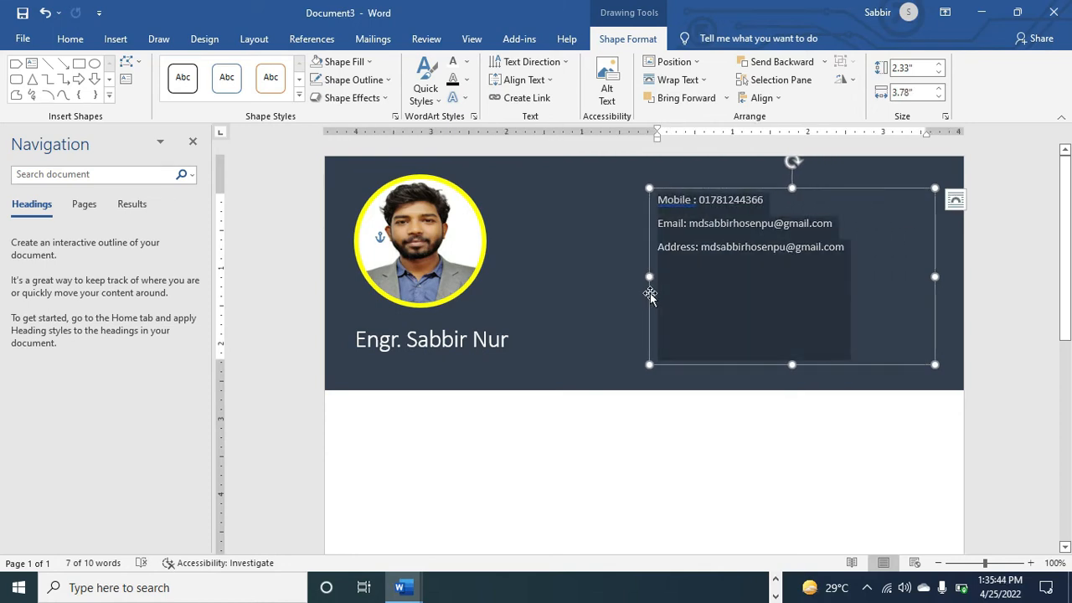
{"action": "key", "text": "ctrl+shift+period"}
{"action": "key", "text": "ctrl+shift+period"}
{"action": "key", "text": "ctrl+shift+period"}
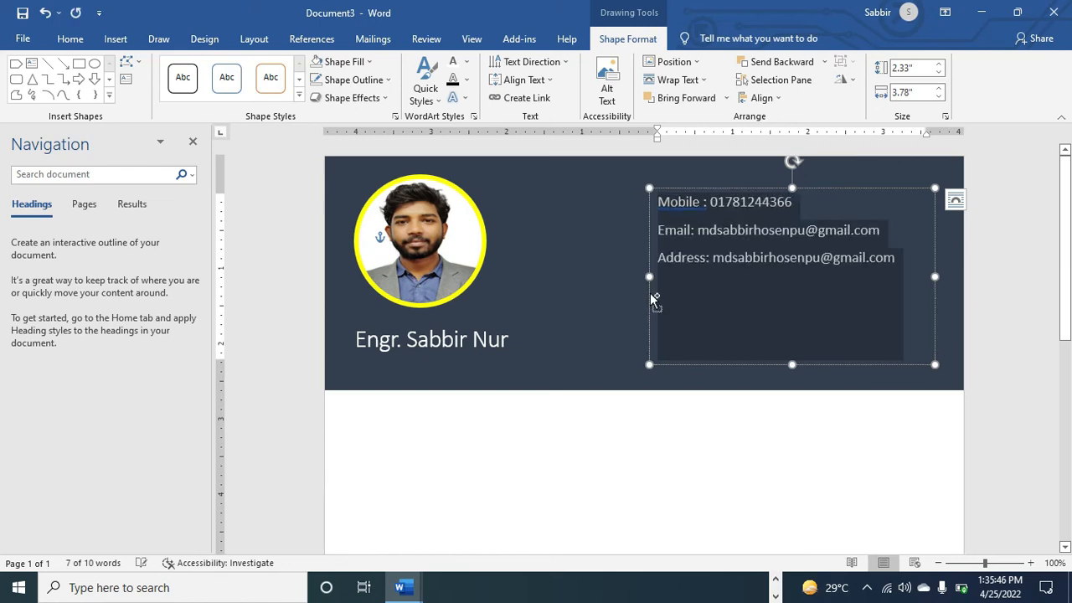
{"action": "key", "text": "ctrl+shift+comma"}
{"action": "left_click", "coordinate": [519, 87]}
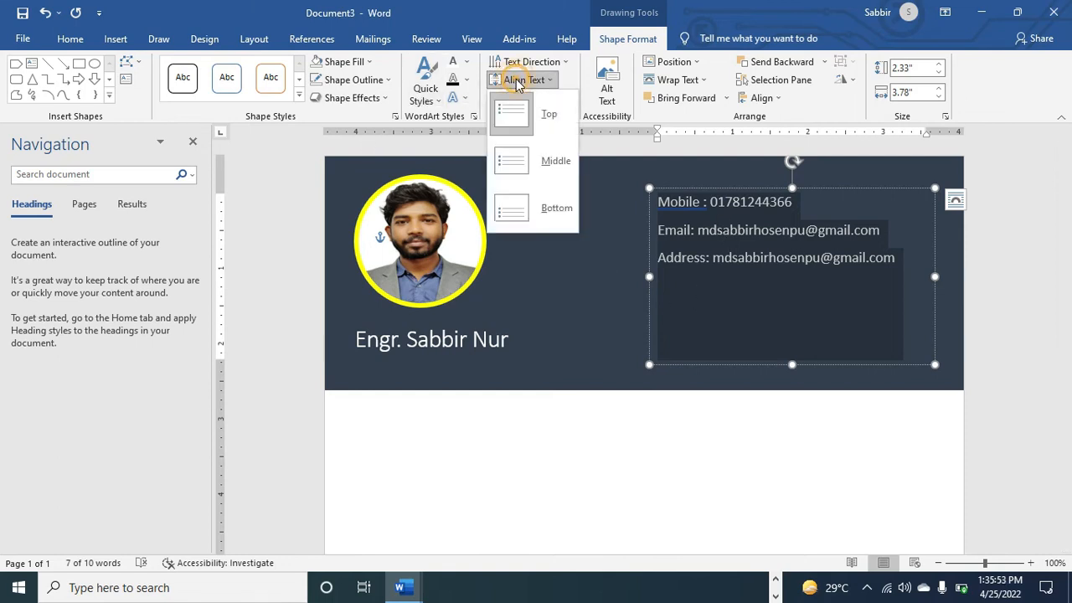
{"action": "left_click", "coordinate": [502, 160]}
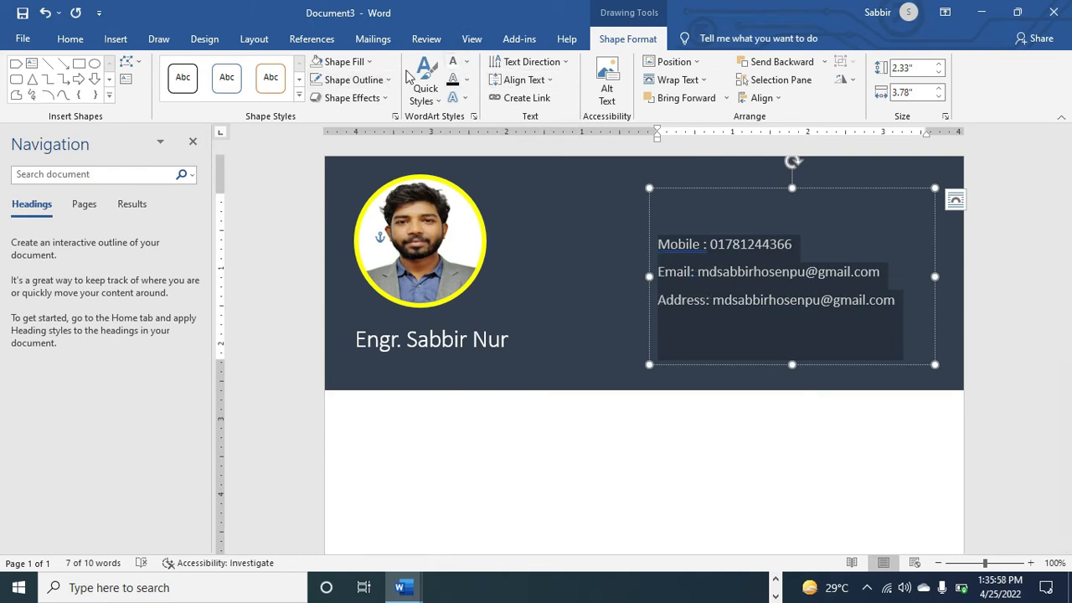
Apply hollow-circle bullets to the three contact lines
{"action": "left_click", "coordinate": [72, 37]}
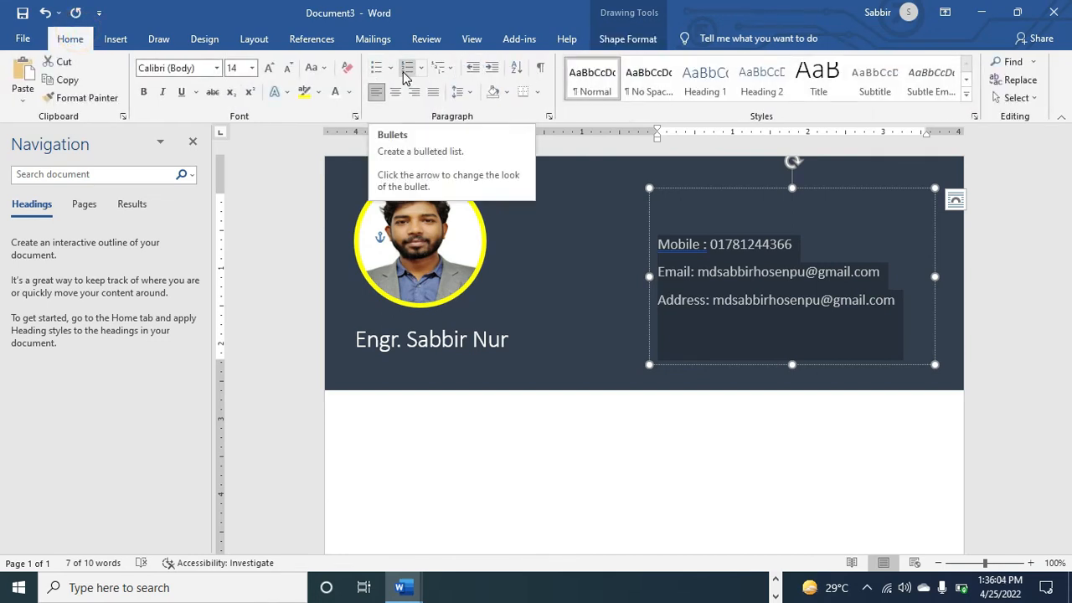
{"action": "left_click", "coordinate": [391, 70]}
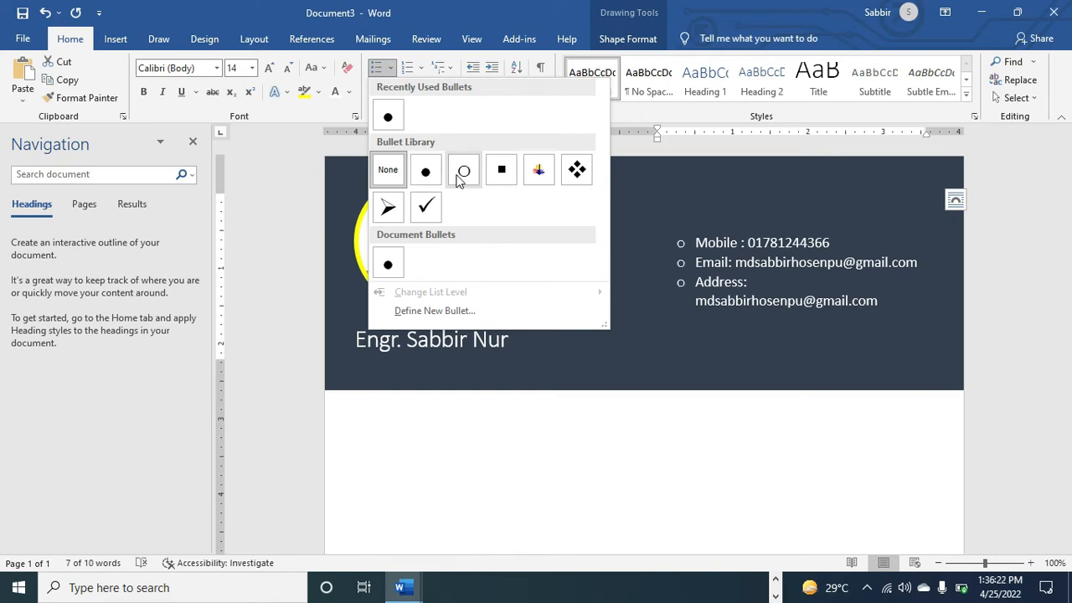
{"action": "left_click", "coordinate": [464, 171]}
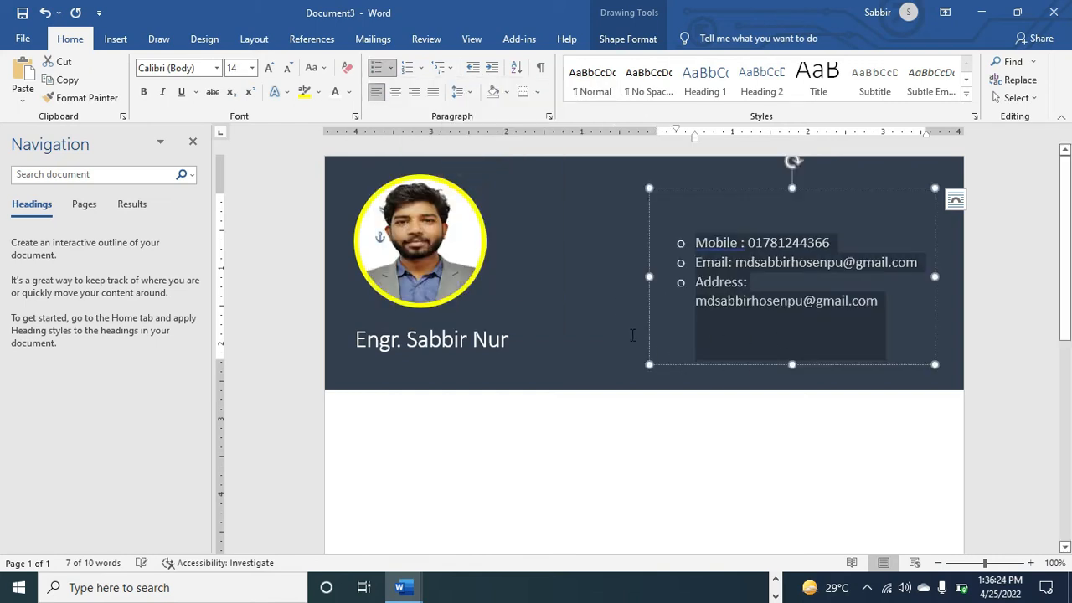
{"action": "left_click", "coordinate": [631, 329]}
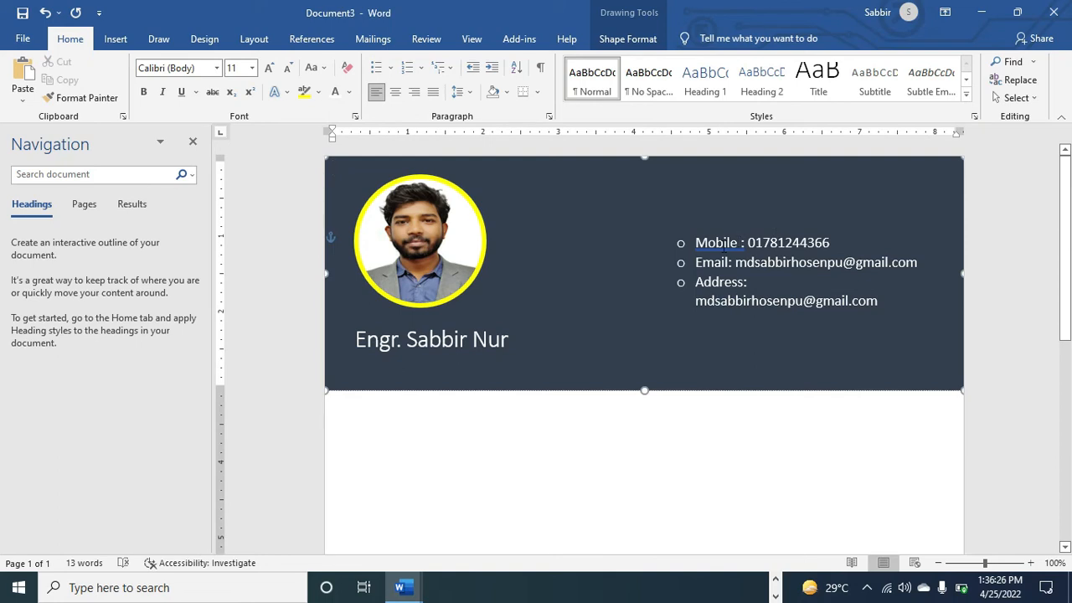
Correct the 'Mobile:' label, widen the contact box and shift it toward the banner's right edge
{"action": "right_click", "coordinate": [725, 245]}
{"action": "left_click", "coordinate": [688, 264]}
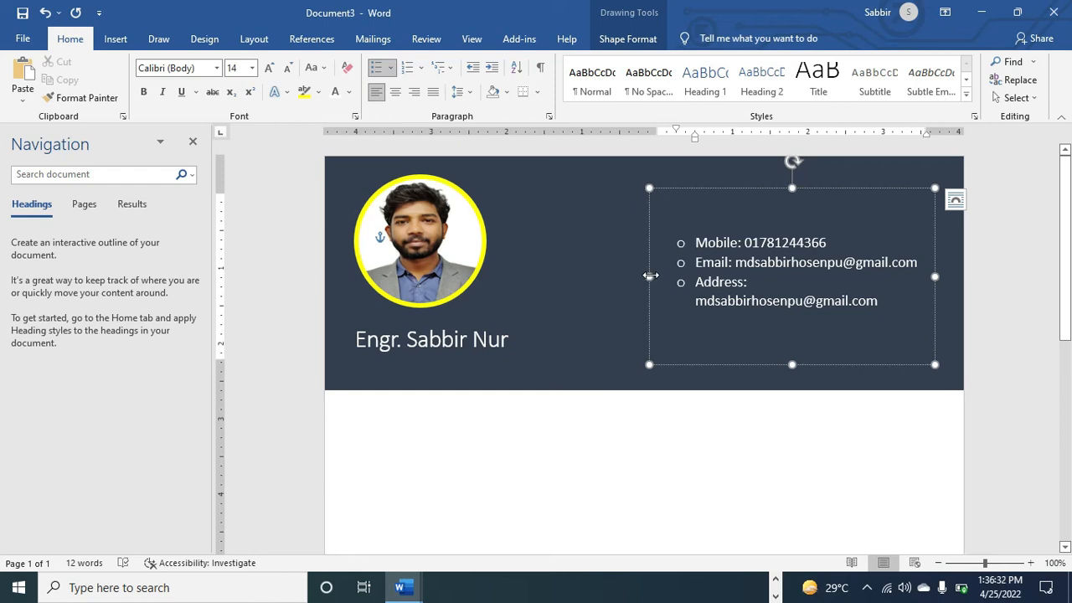
{"action": "left_click_drag", "start_coordinate": [651, 276], "coordinate": [627, 276]}
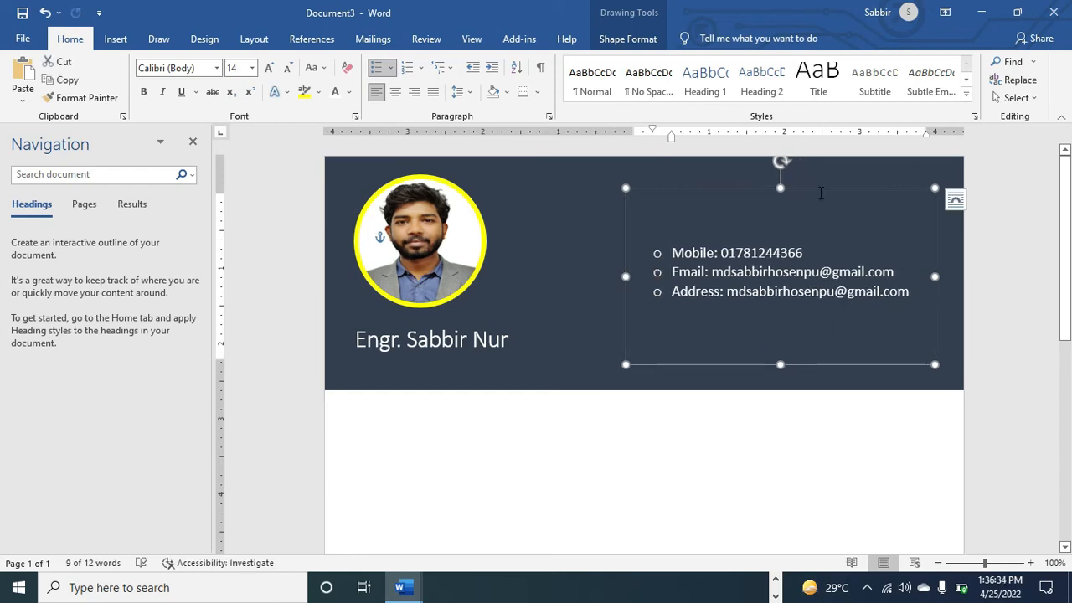
{"action": "left_click_drag", "start_coordinate": [819, 192], "coordinate": [854, 188]}
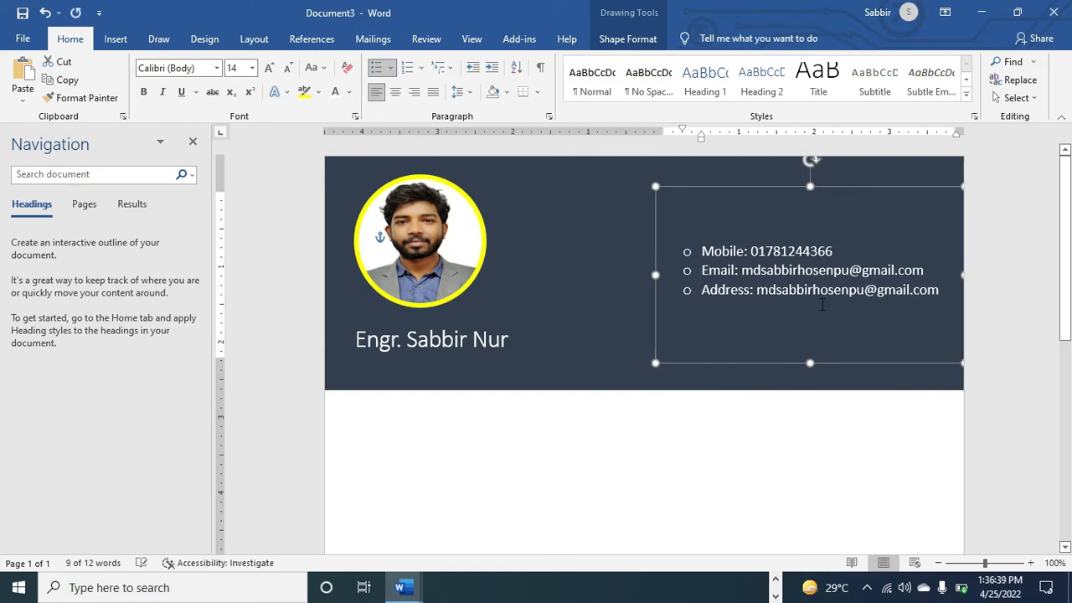
{"action": "left_click", "coordinate": [714, 505]}
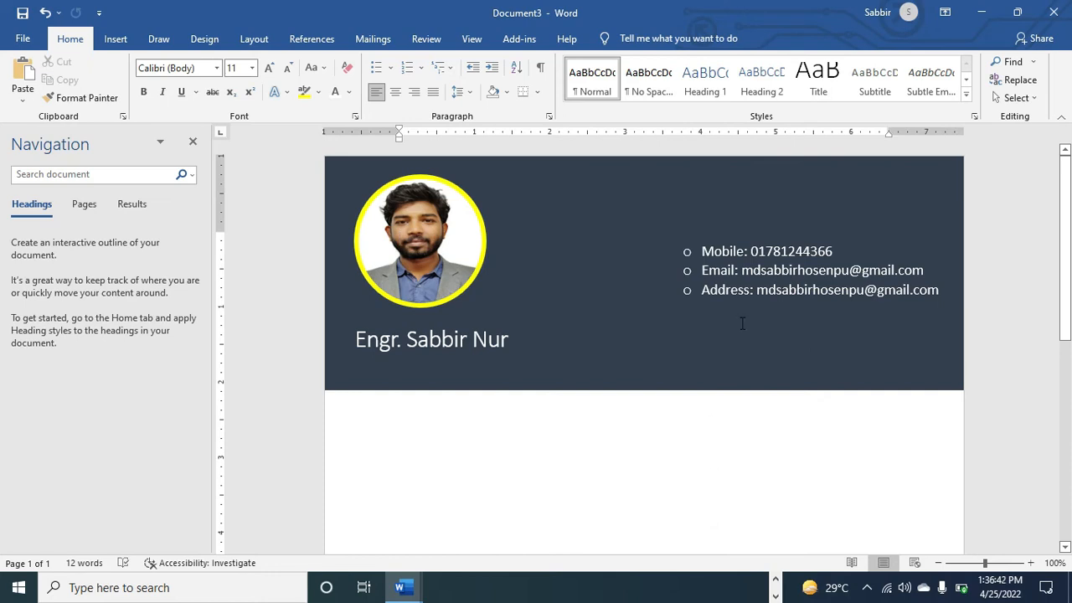
{"action": "left_click", "coordinate": [754, 270]}
{"action": "left_click", "coordinate": [829, 251]}
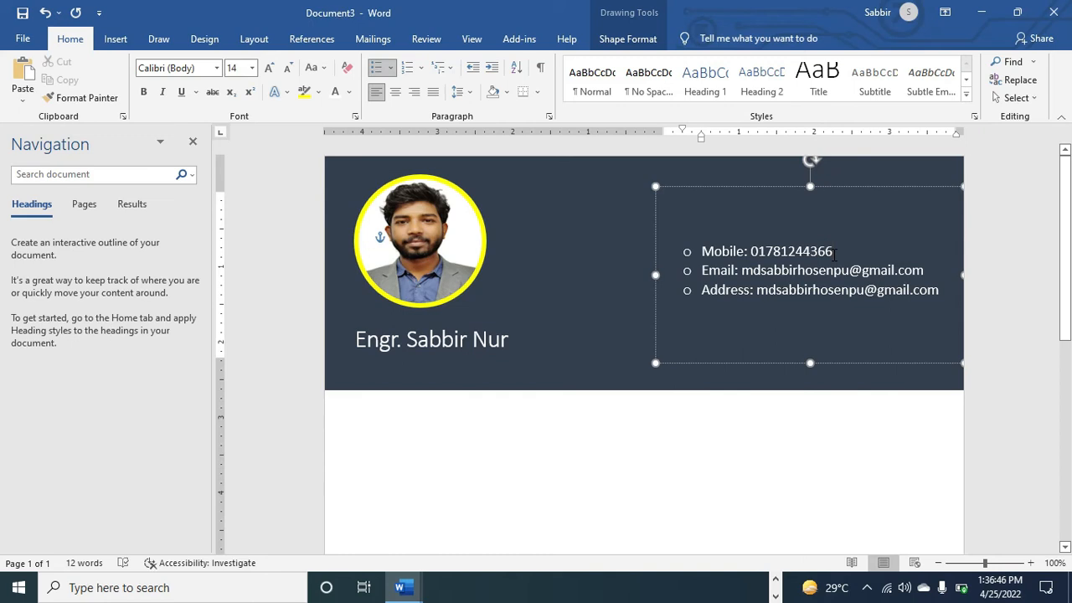
{"action": "key", "text": "ctrl+a"}
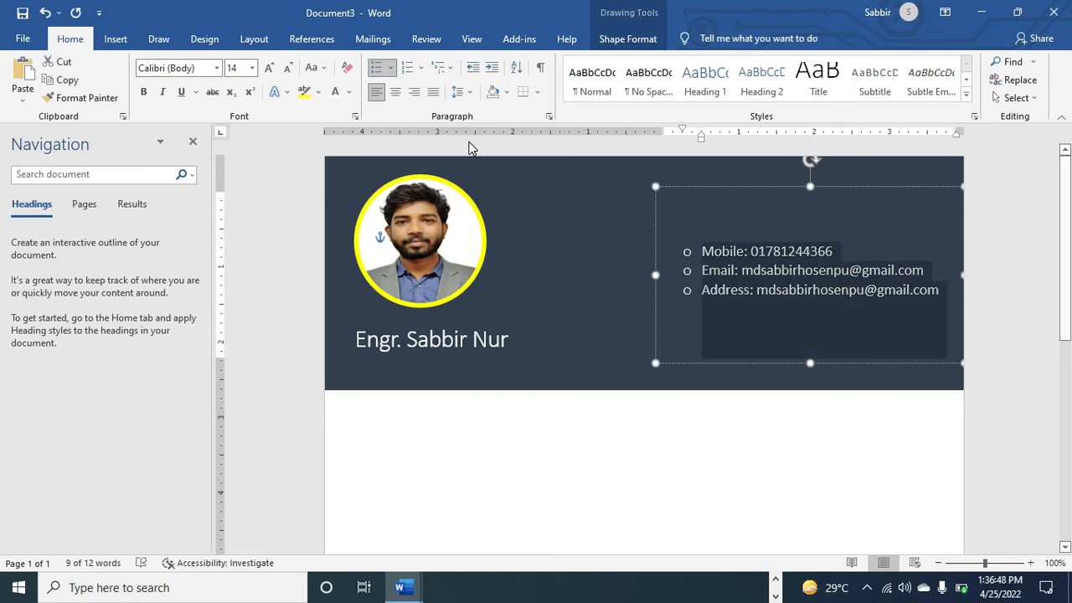
Try different Layout spacing before and after values on the contact paragraphs
{"action": "left_click", "coordinate": [254, 35]}
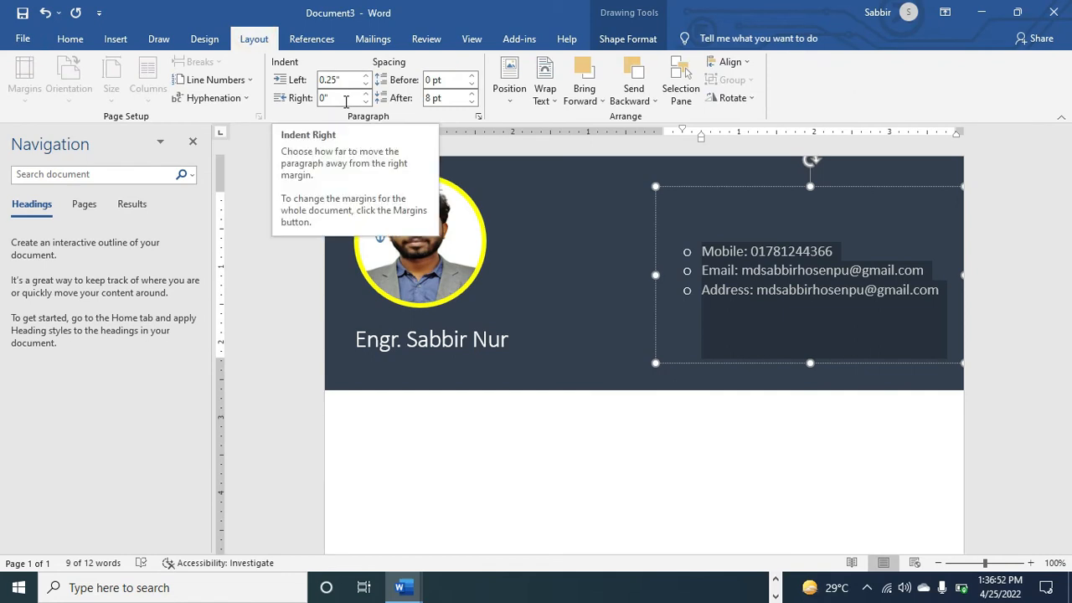
{"action": "left_click", "coordinate": [473, 77]}
{"action": "left_click", "coordinate": [473, 77]}
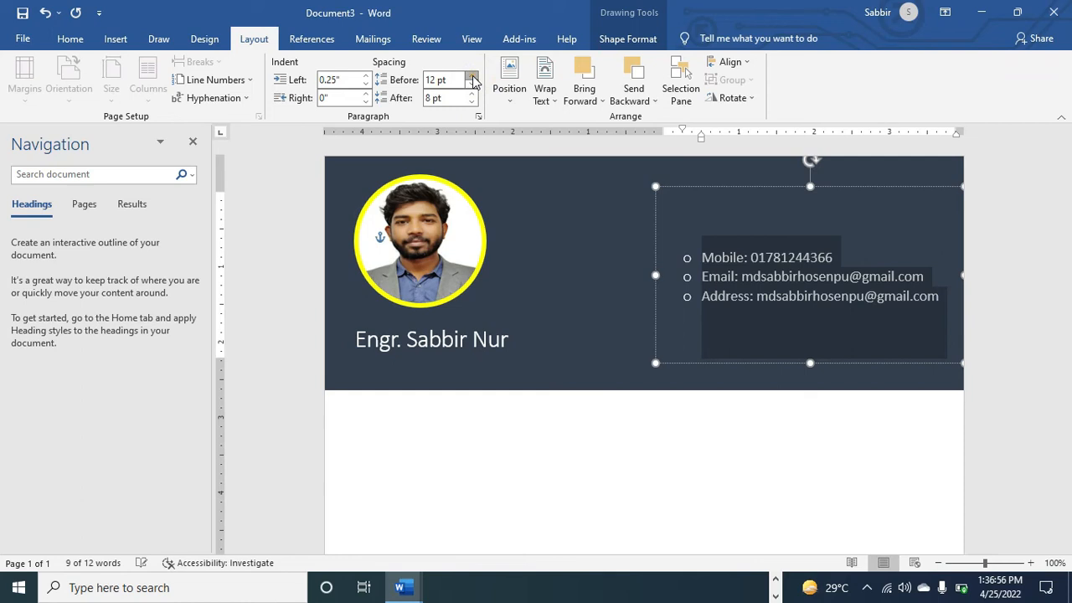
{"action": "left_click", "coordinate": [473, 77]}
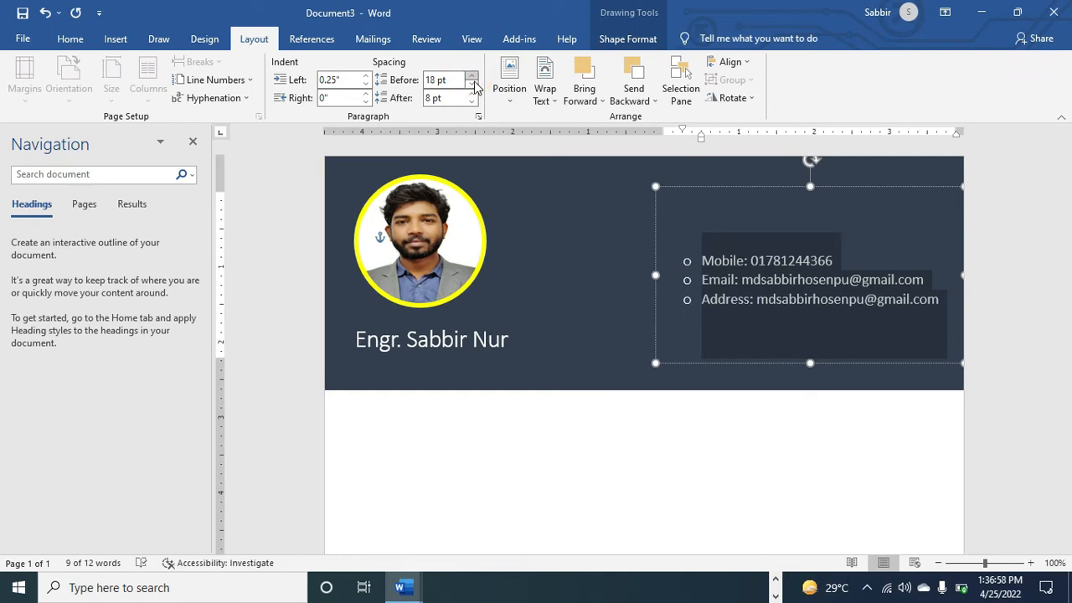
{"action": "left_click", "coordinate": [473, 84]}
{"action": "left_click", "coordinate": [473, 85]}
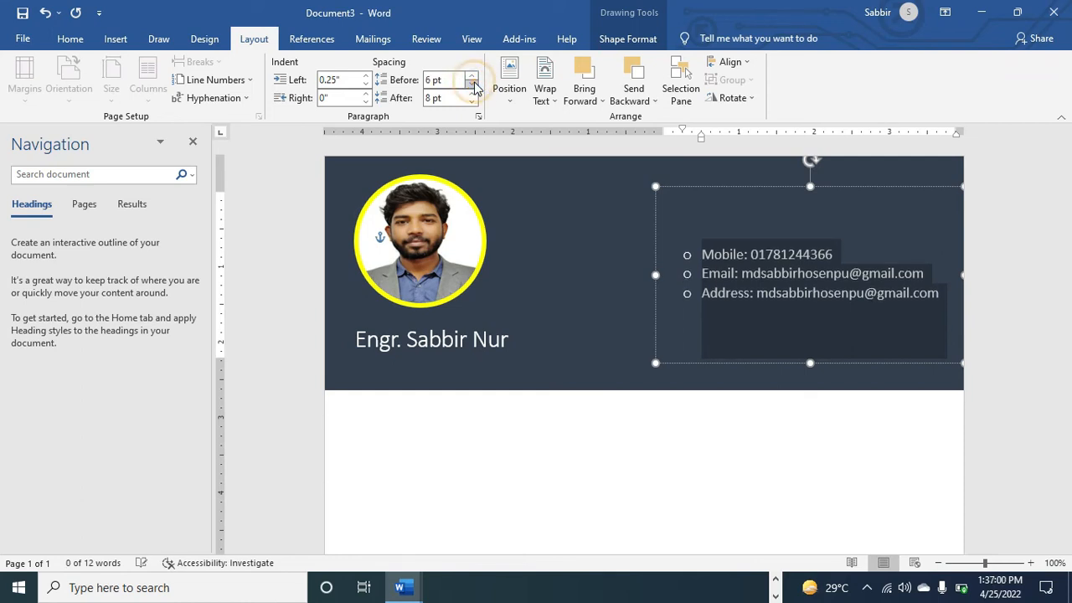
{"action": "left_click", "coordinate": [473, 95]}
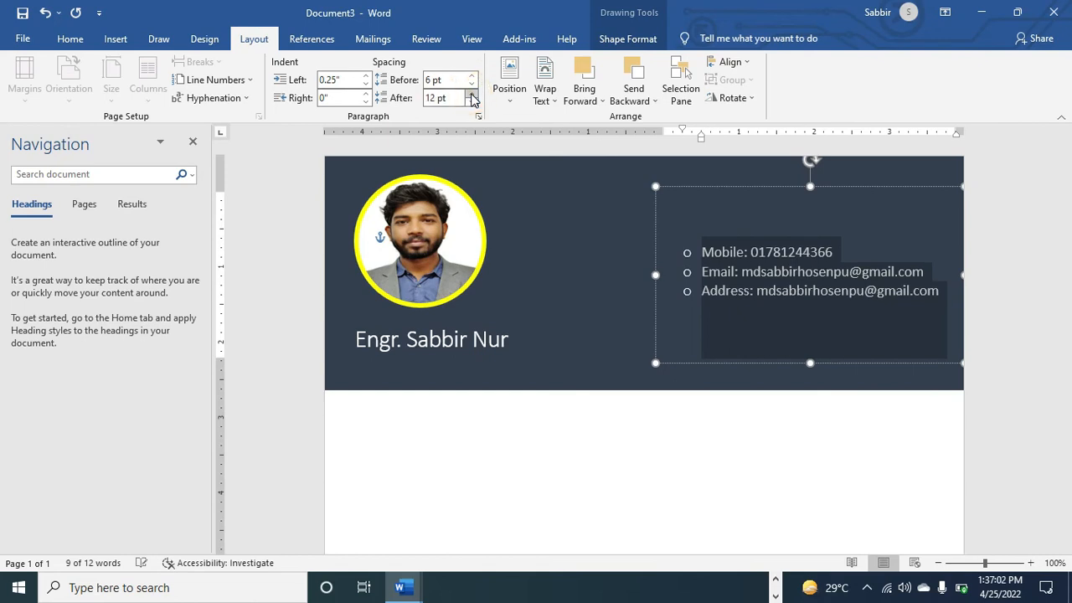
{"action": "left_click", "coordinate": [472, 94]}
{"action": "left_click", "coordinate": [472, 94]}
{"action": "left_click", "coordinate": [473, 102]}
{"action": "left_click", "coordinate": [472, 102]}
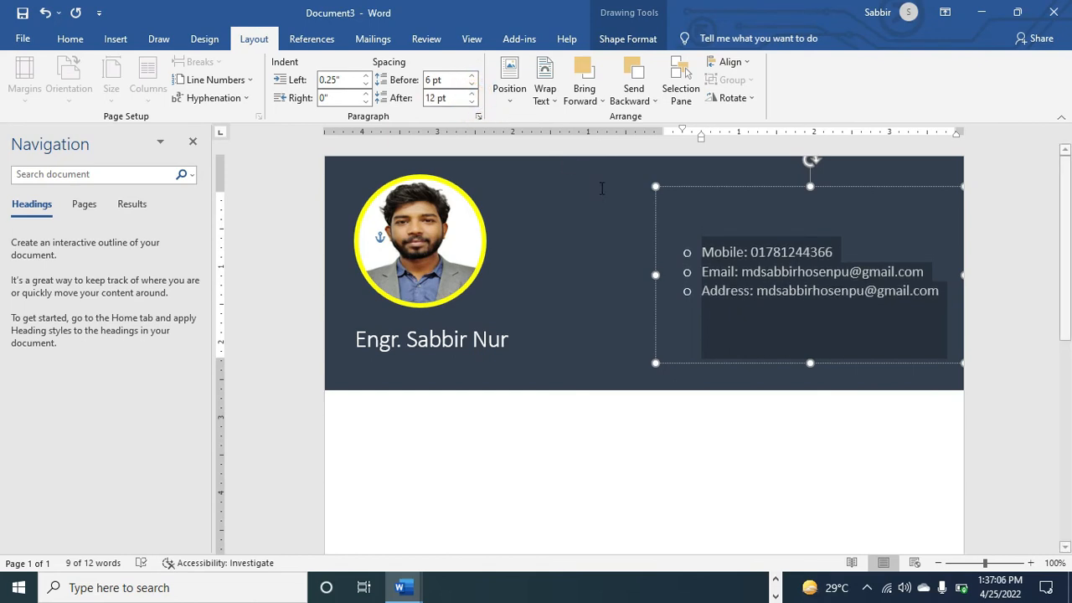
Insert blank lines after the Mobile and Email lines and reselect all contact text
{"action": "left_click", "coordinate": [868, 253]}
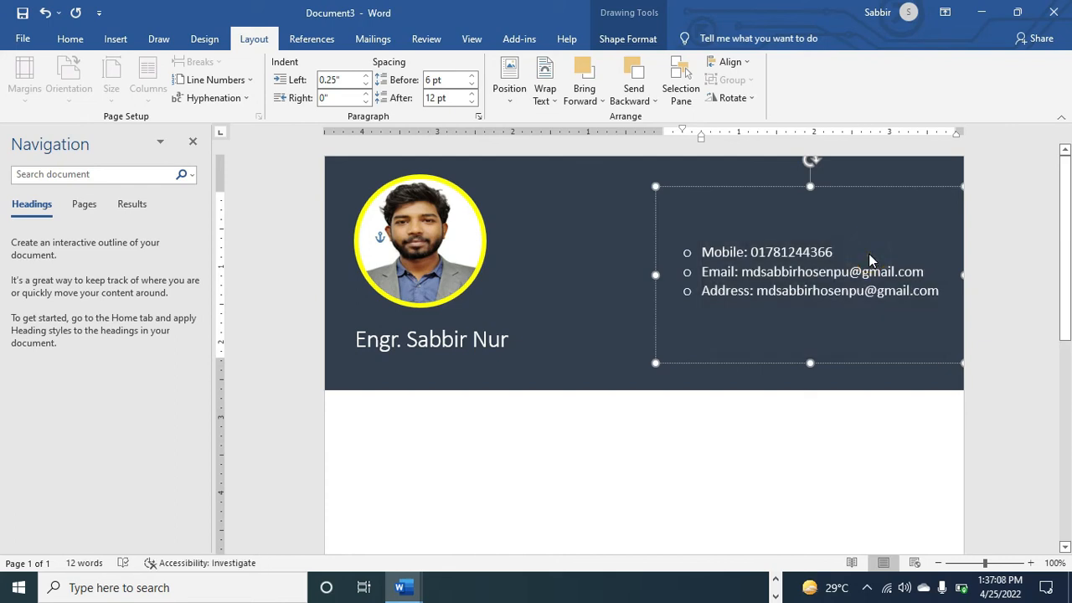
{"action": "key", "text": "Return"}
{"action": "key", "text": "Return"}
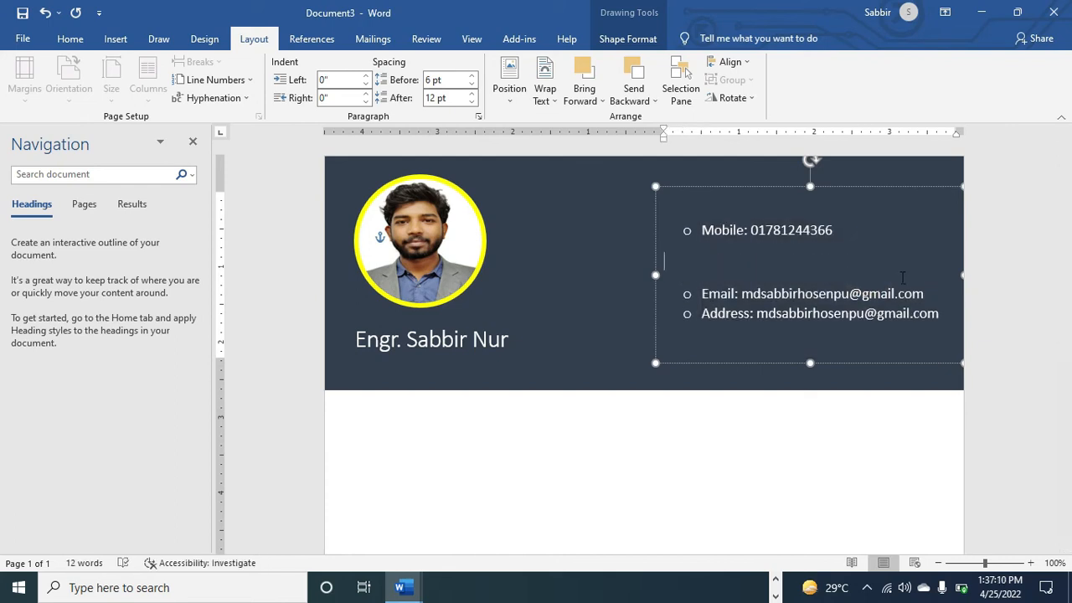
{"action": "left_click", "coordinate": [932, 294]}
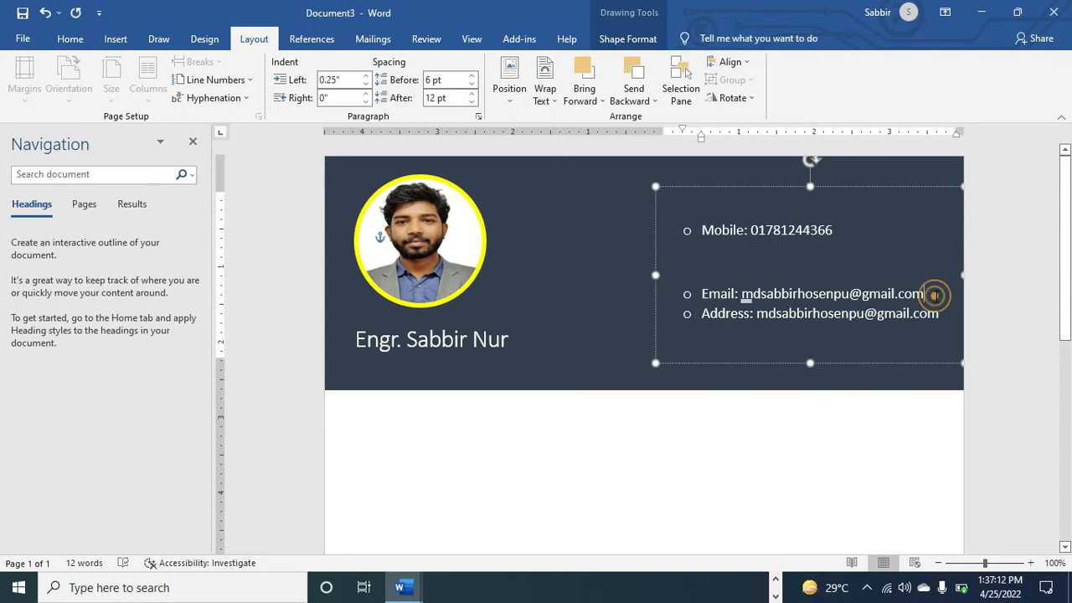
{"action": "key", "text": "Return"}
{"action": "key", "text": "Return"}
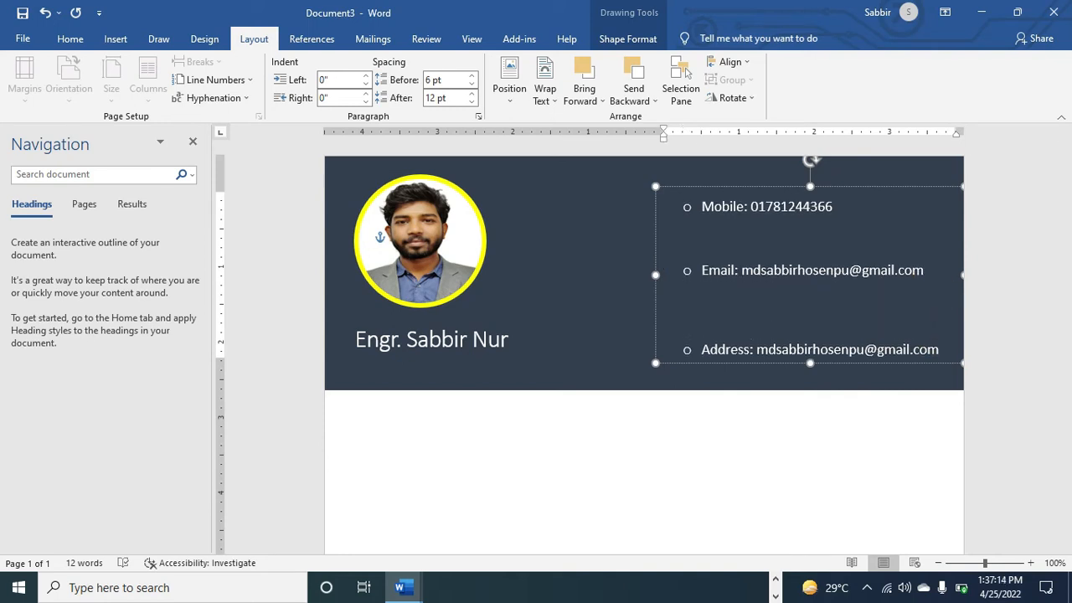
{"action": "key", "text": "ctrl+a"}
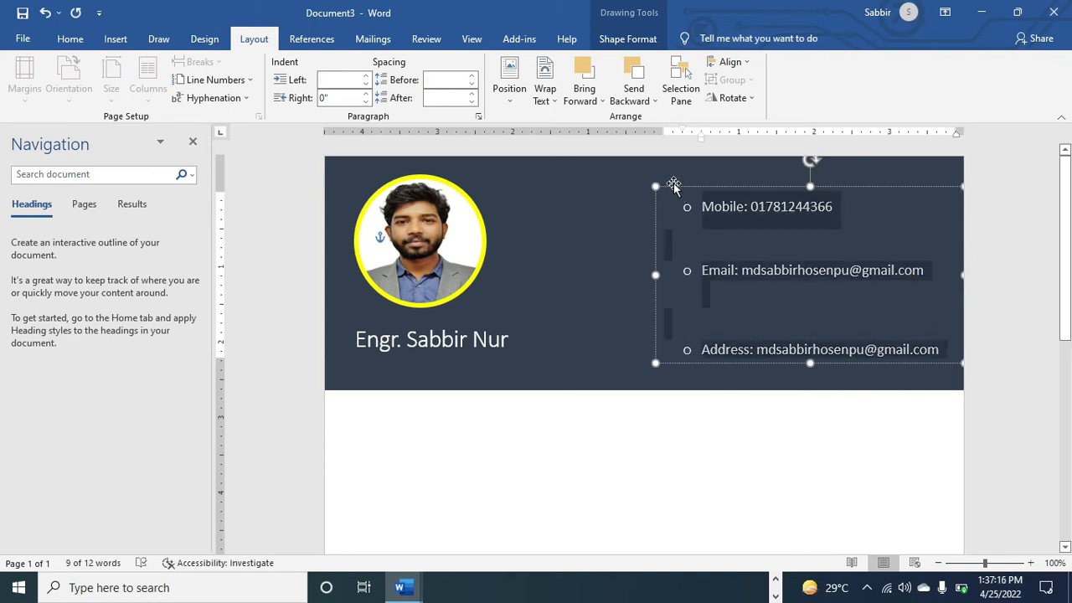
Set 10 pt spacing before and after the contact lines, then reduce both back to zero
{"action": "left_click", "coordinate": [460, 80]}
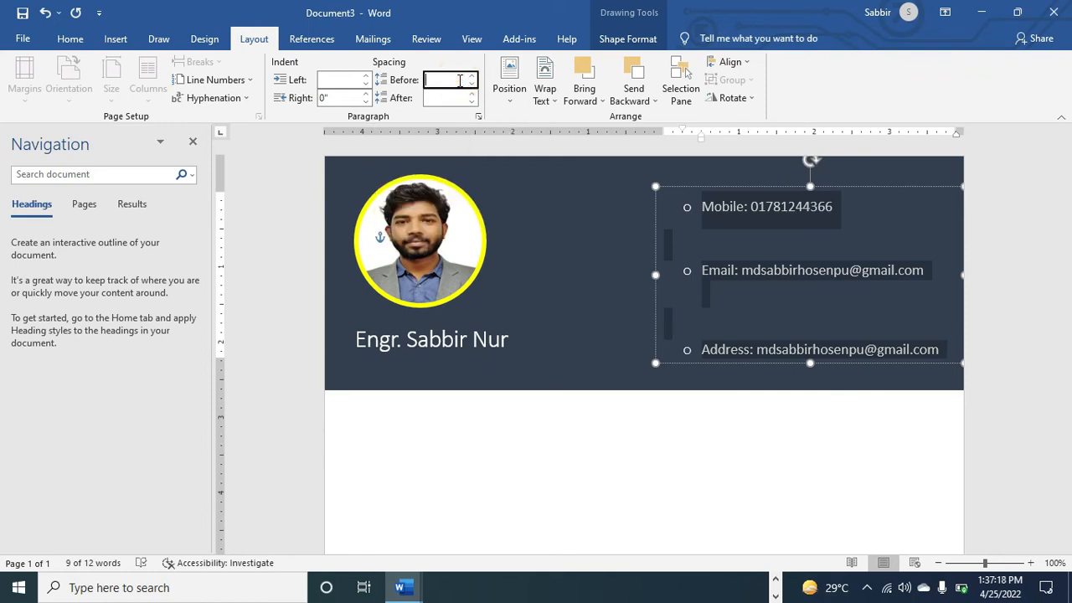
{"action": "type", "text": "10"}
{"action": "key", "text": "Return"}
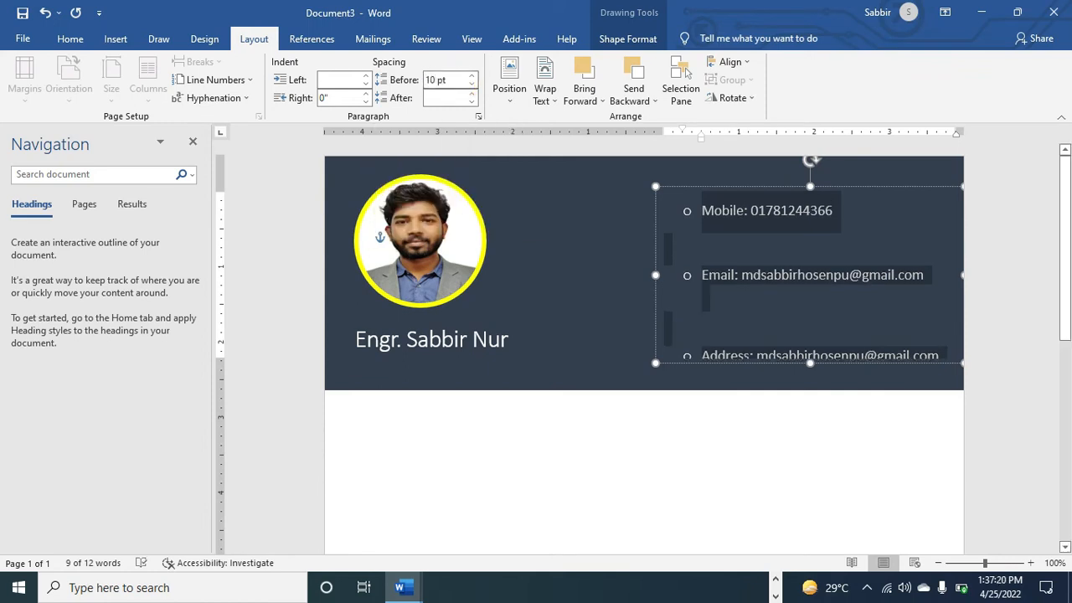
{"action": "left_click", "coordinate": [448, 98]}
{"action": "type", "text": "10"}
{"action": "key", "text": "Return"}
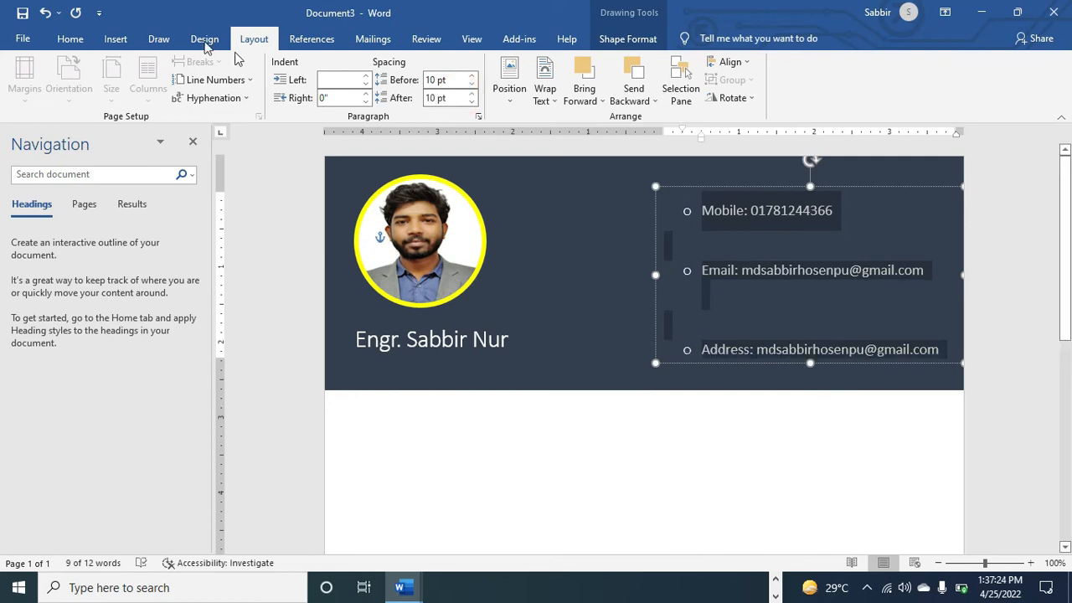
{"action": "left_click", "coordinate": [472, 105]}
{"action": "left_click", "coordinate": [471, 105]}
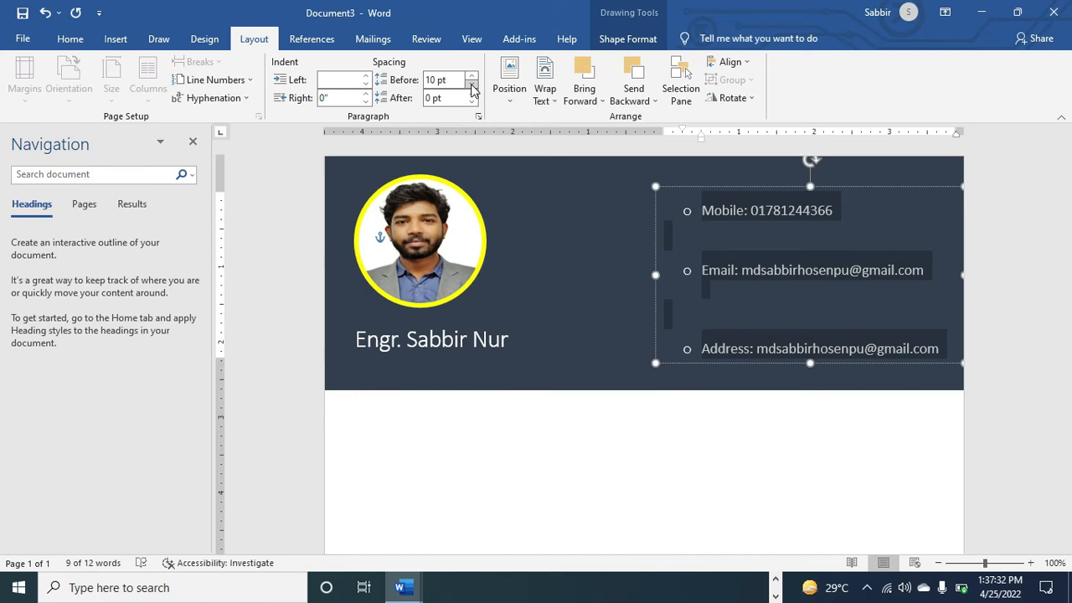
{"action": "left_click", "coordinate": [472, 85]}
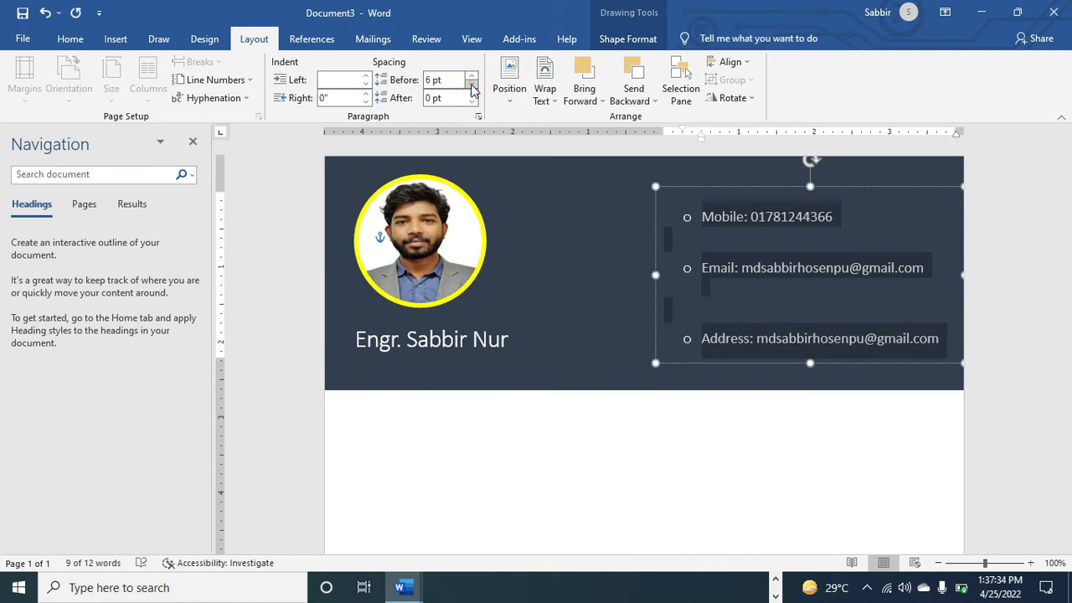
{"action": "left_click", "coordinate": [471, 86]}
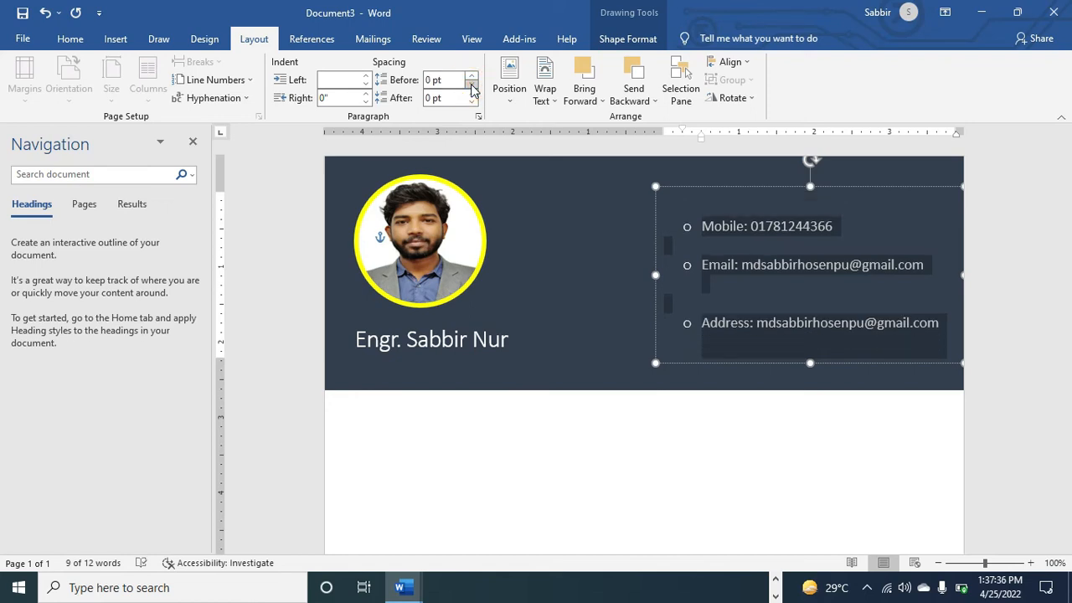
Delete the extra blank line above Address and lower the contact box's top edge
{"action": "left_click", "coordinate": [735, 305]}
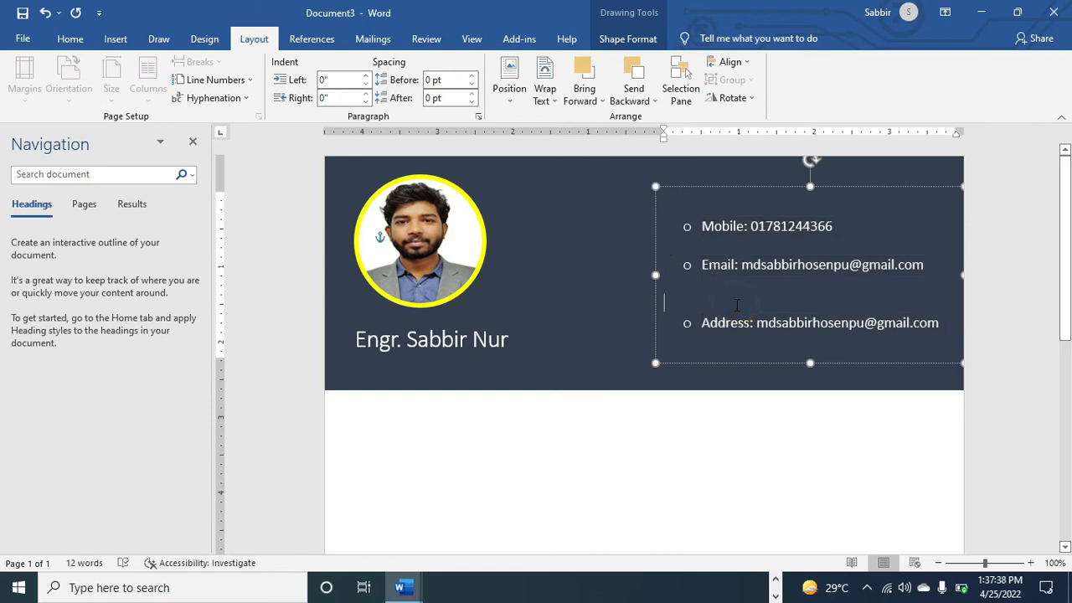
{"action": "key", "text": "BackSpace"}
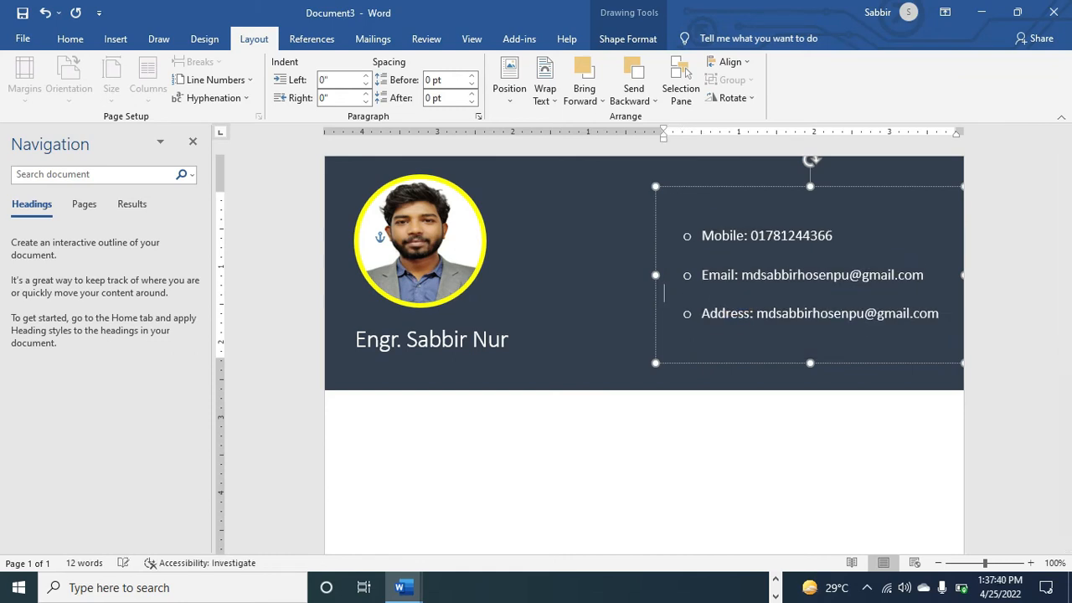
{"action": "left_click", "coordinate": [609, 344]}
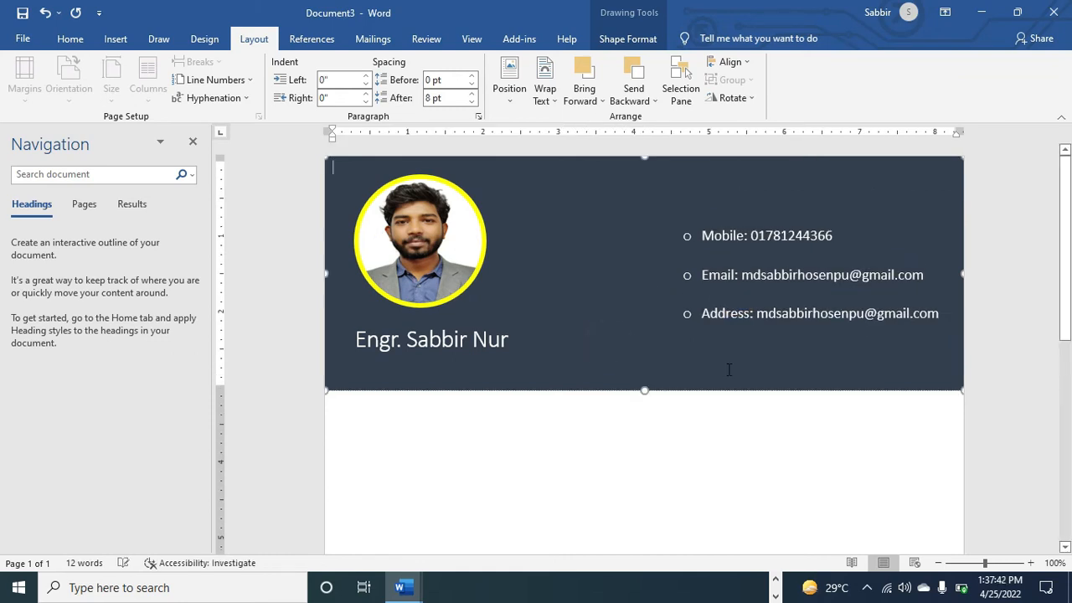
{"action": "left_click", "coordinate": [718, 464]}
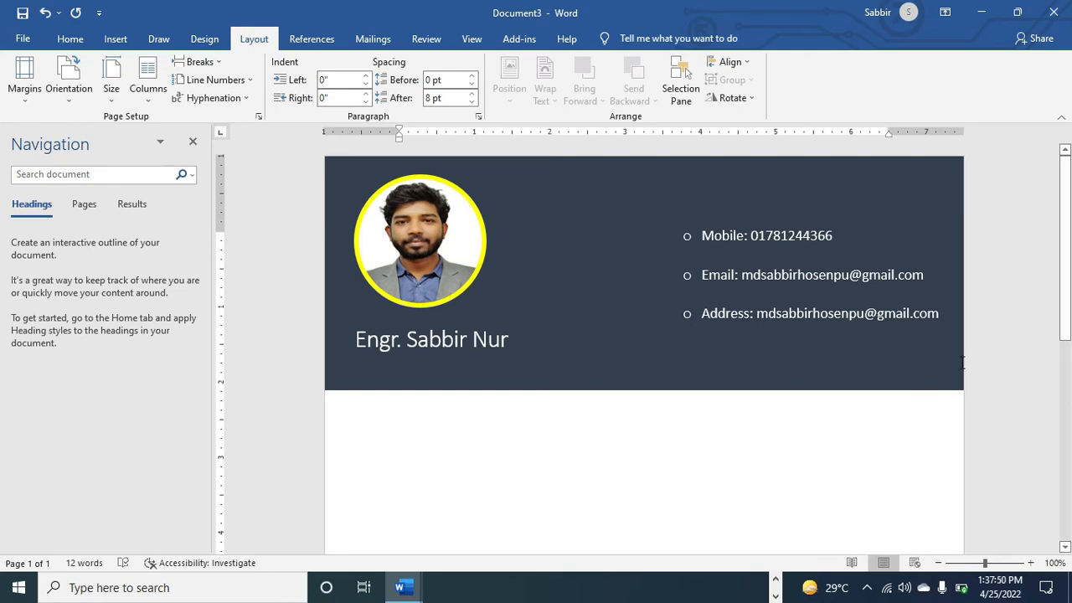
{"action": "left_click", "coordinate": [915, 313]}
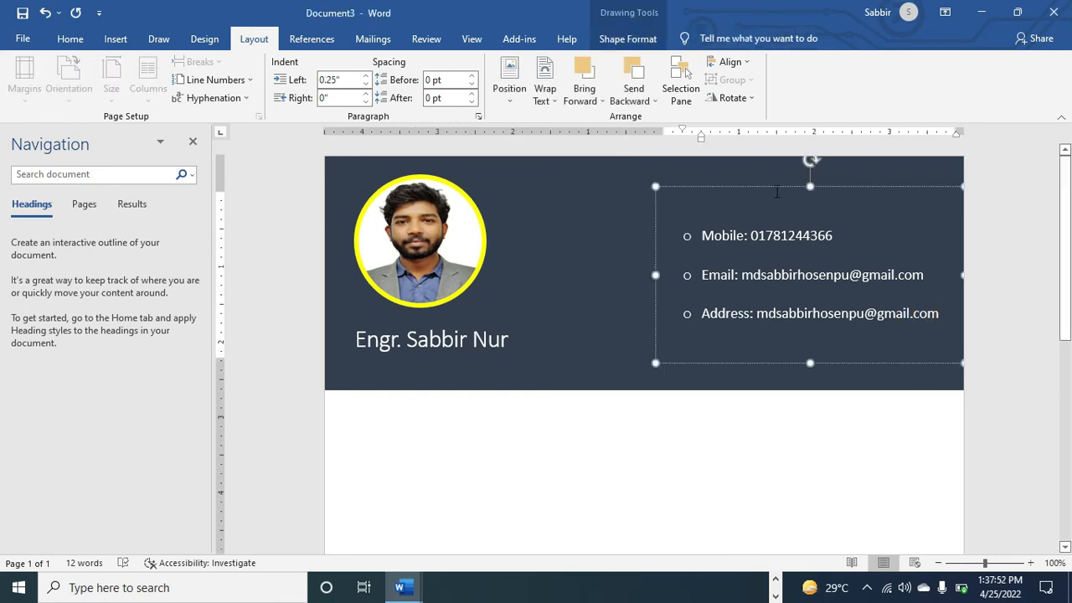
{"action": "left_click_drag", "start_coordinate": [809, 186], "coordinate": [802, 230]}
{"action": "left_click", "coordinate": [787, 206]}
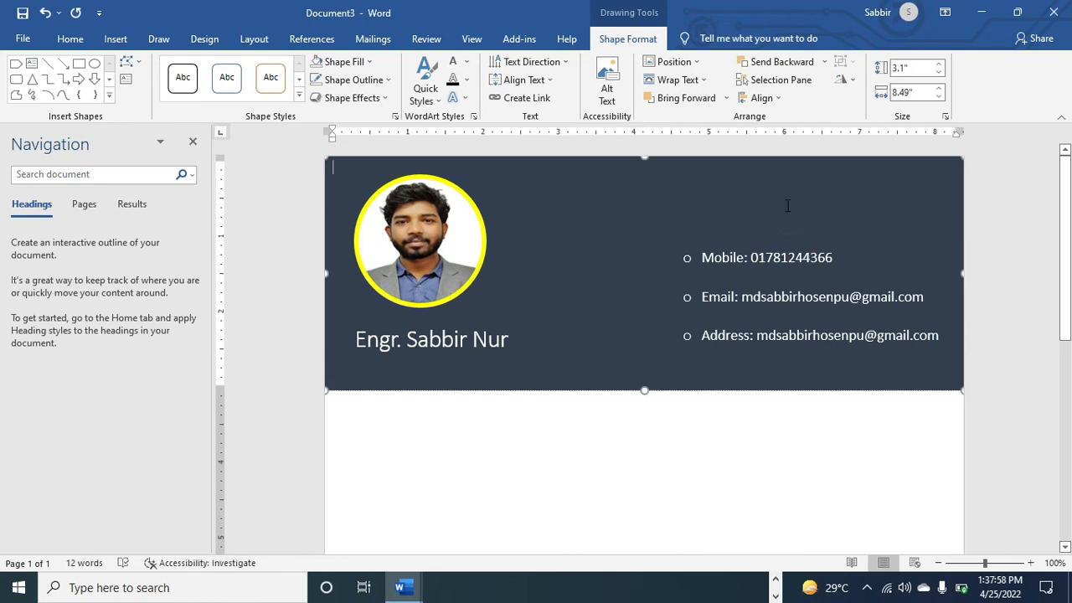
{"action": "left_click", "coordinate": [719, 205]}
{"action": "type", "text": "df"}
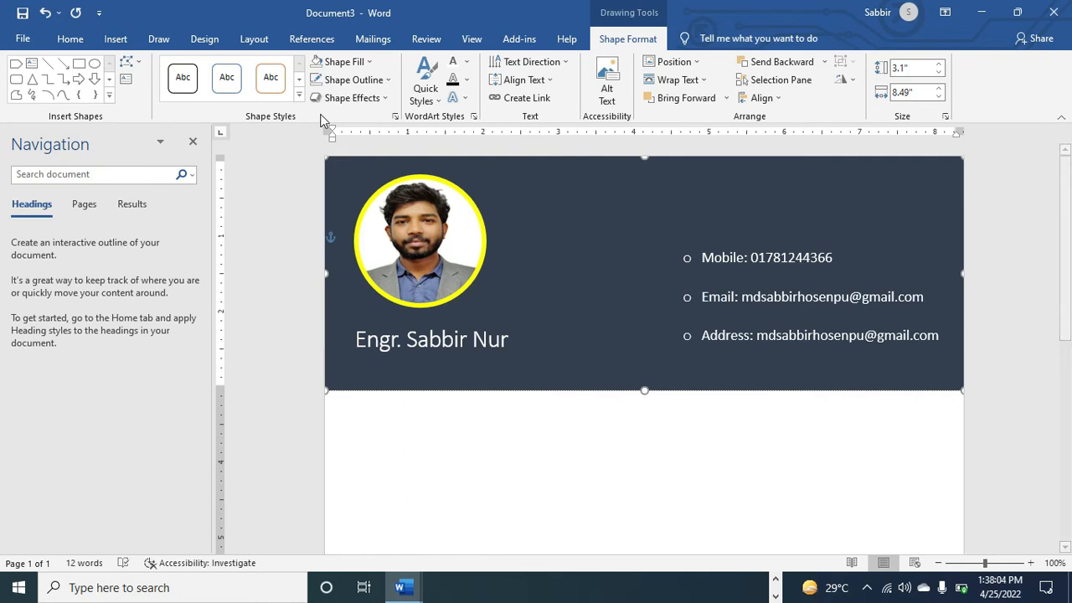
Draw a small text box above the contact list and give it no fill
{"action": "left_click", "coordinate": [116, 42]}
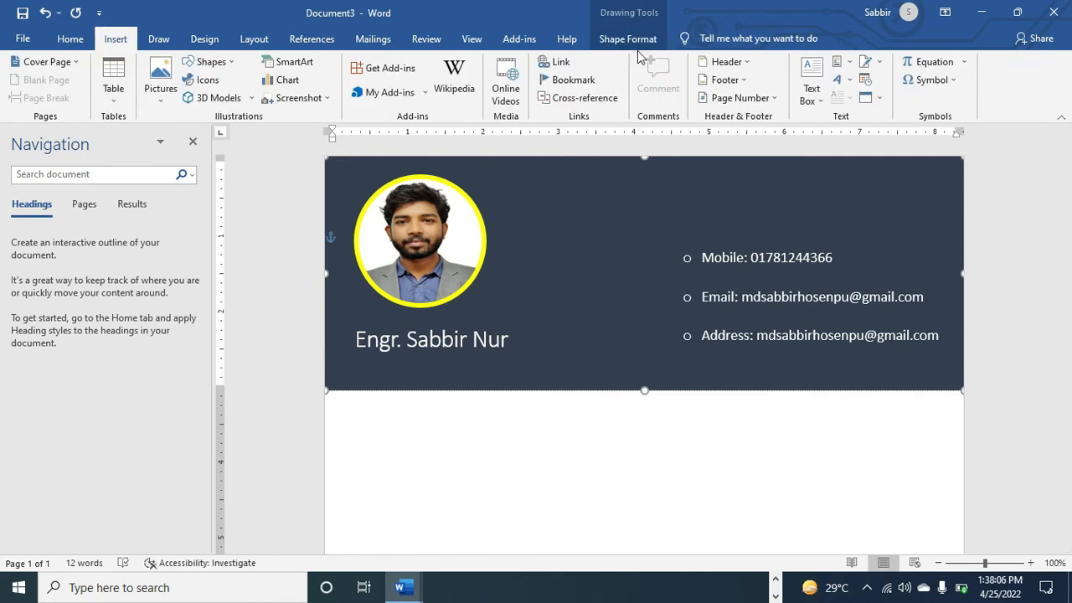
{"action": "left_click", "coordinate": [821, 101]}
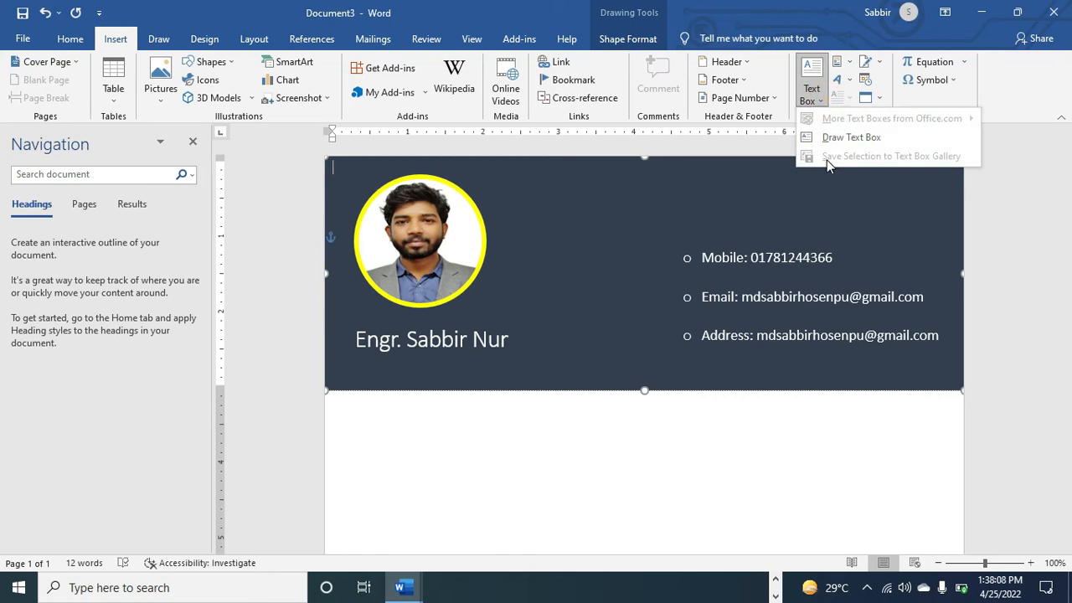
{"action": "left_click", "coordinate": [850, 138]}
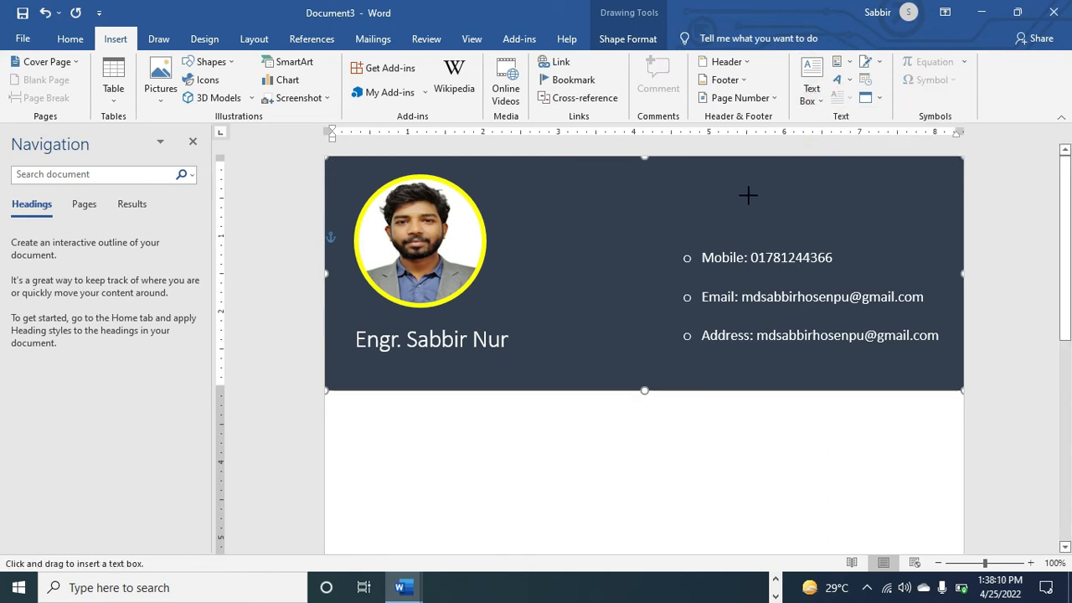
{"action": "mouse_move", "coordinate": [746, 192]}
{"action": "left_mouse_down"}
{"action": "mouse_move", "coordinate": [843, 190]}
{"action": "mouse_move", "coordinate": [859, 214]}
{"action": "left_mouse_up"}
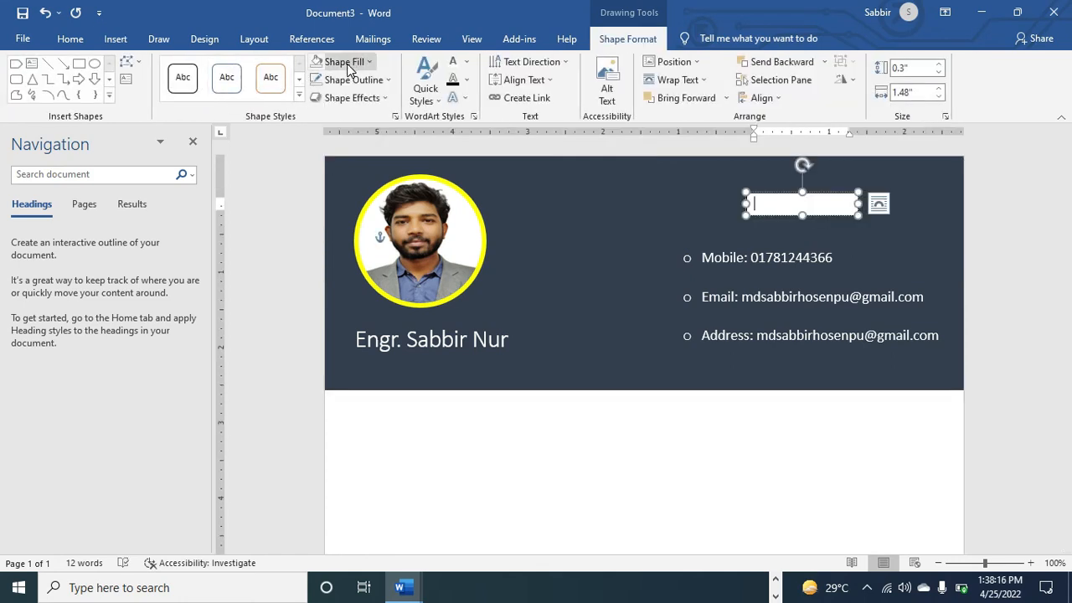
{"action": "left_click", "coordinate": [352, 64]}
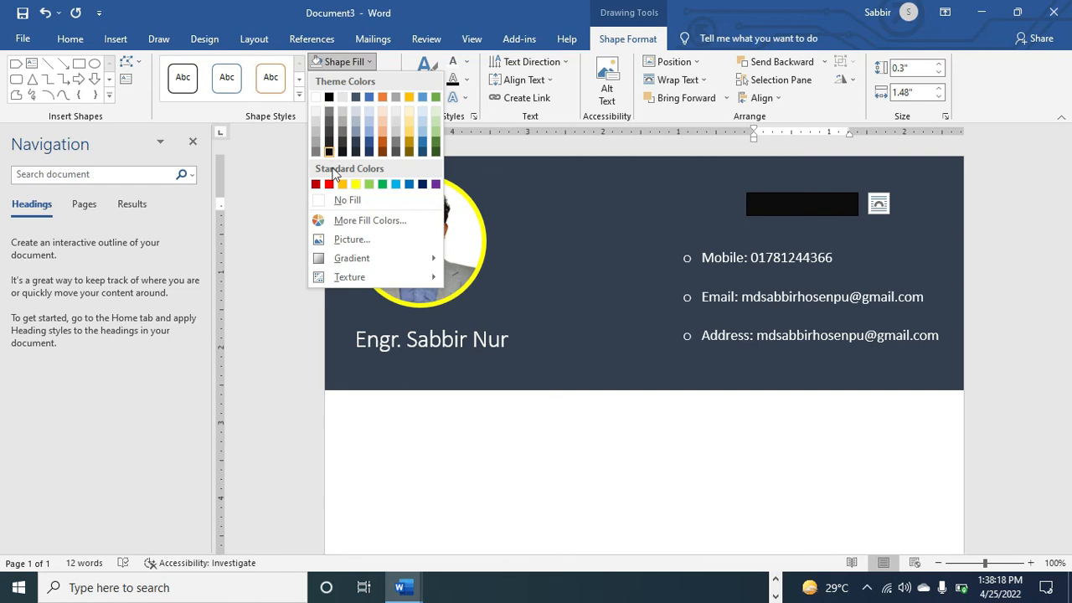
{"action": "left_click", "coordinate": [341, 213]}
{"action": "left_click", "coordinate": [340, 211]}
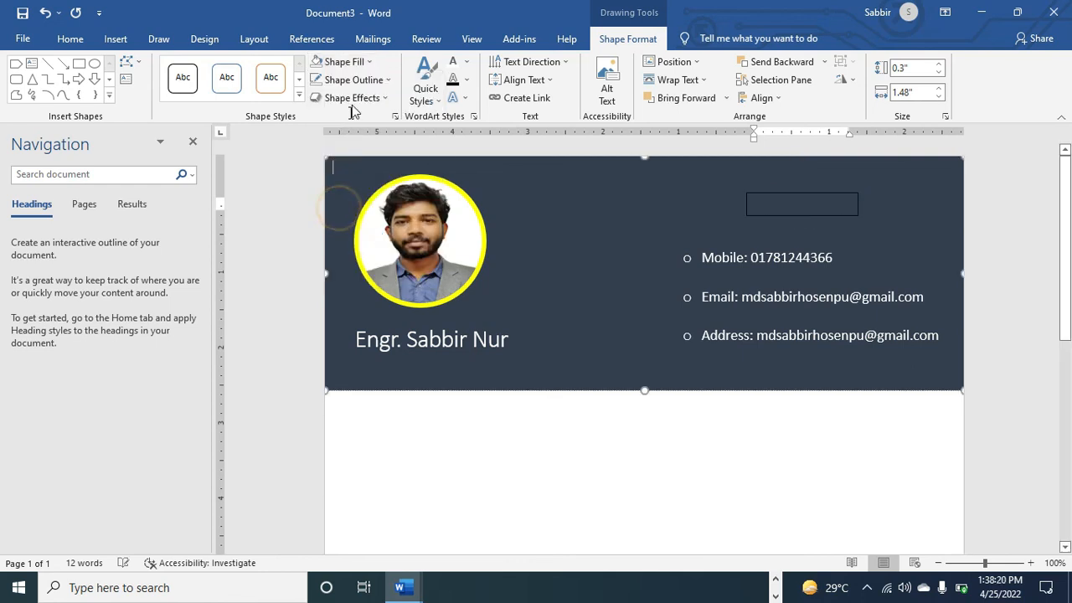
Remove the small text box's outline so no border shows on the banner
{"action": "left_click", "coordinate": [362, 82]}
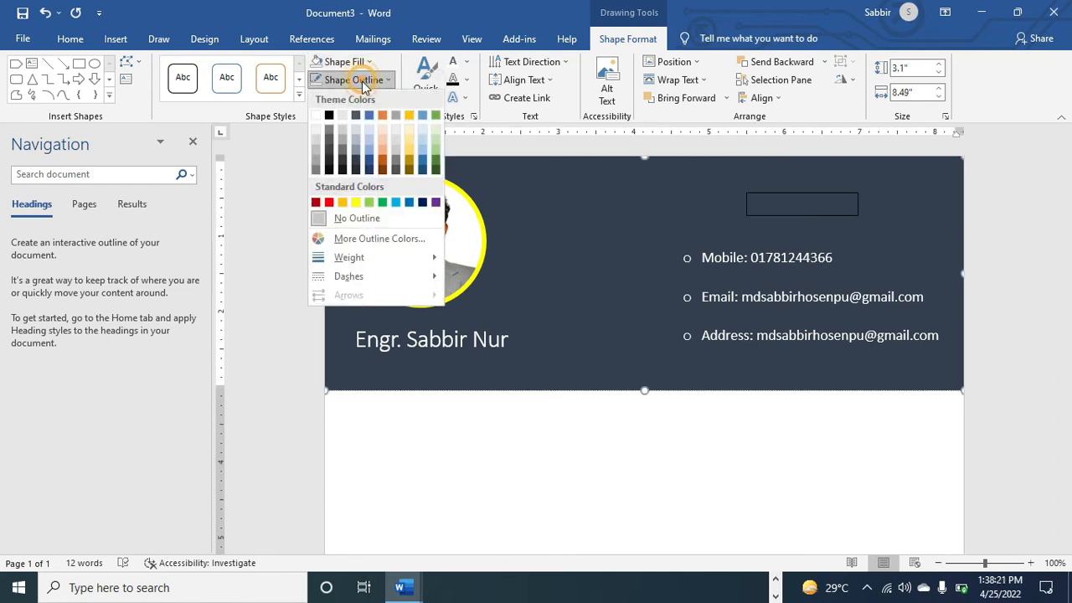
{"action": "left_click", "coordinate": [346, 220]}
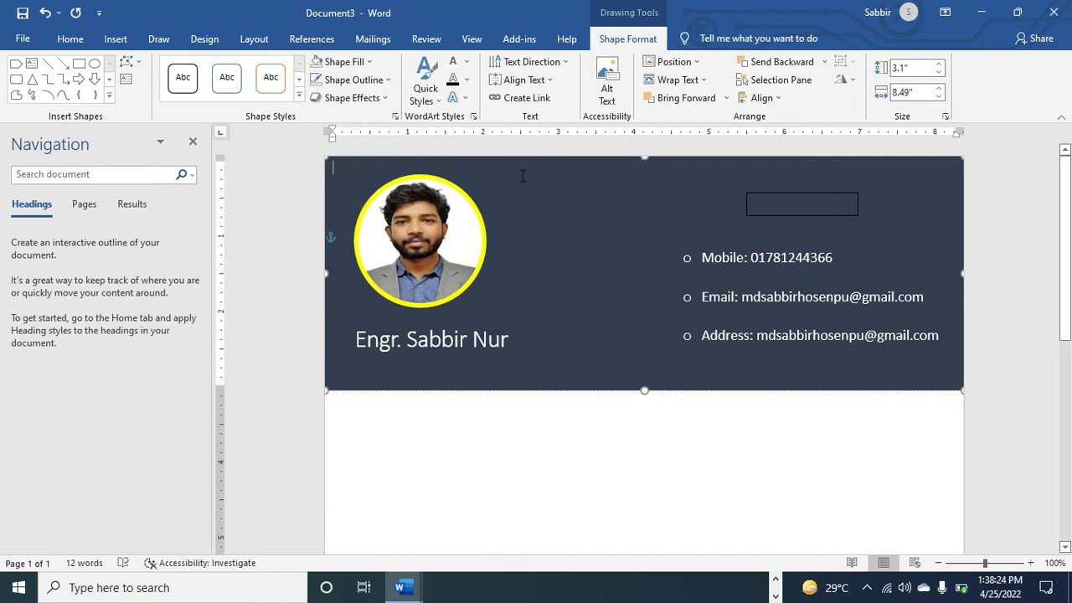
{"action": "left_click", "coordinate": [768, 209]}
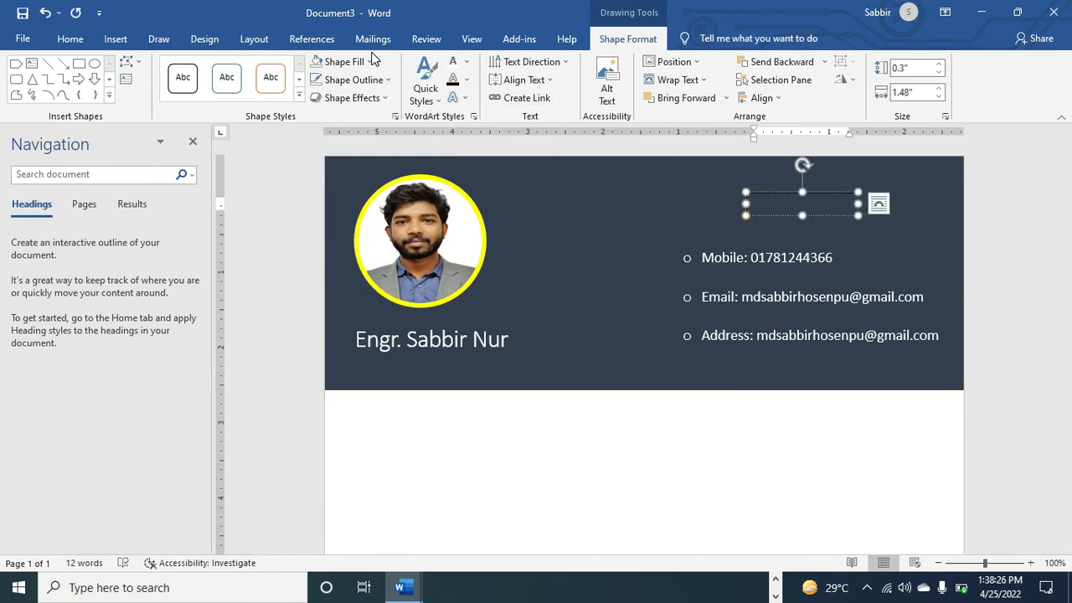
{"action": "left_click", "coordinate": [370, 82]}
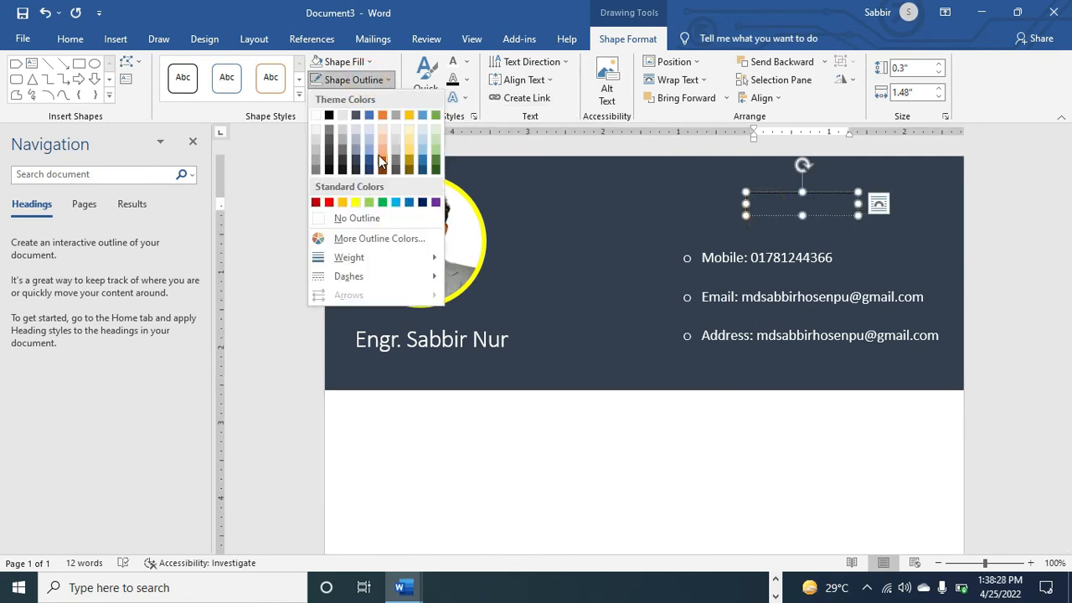
{"action": "left_click", "coordinate": [357, 220]}
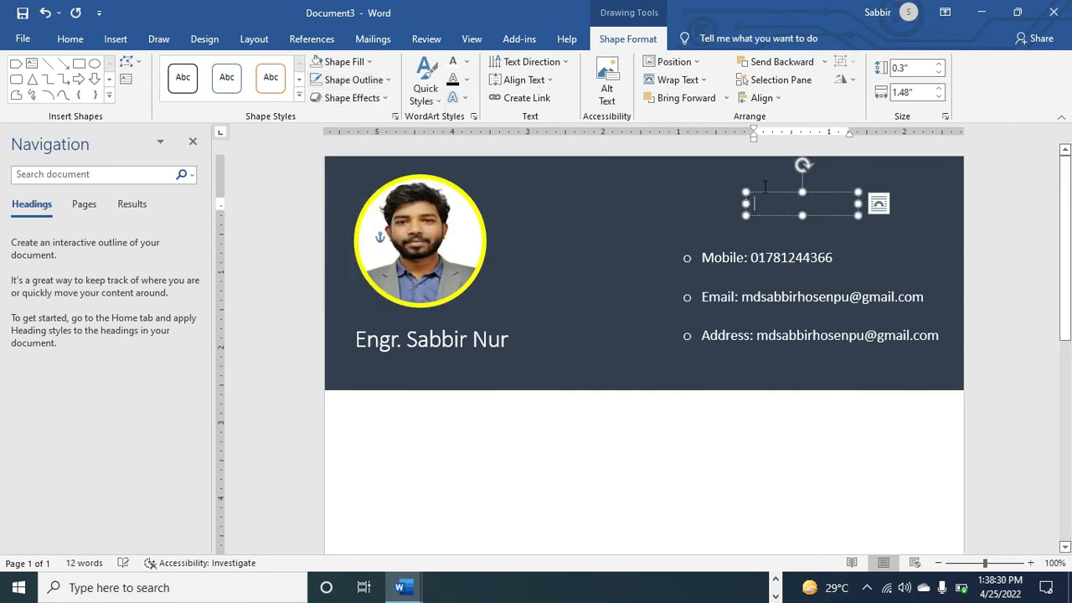
Type 'Contact' into the small box and enlarge it taller and wider to the left
{"action": "type", "text": "ct"}
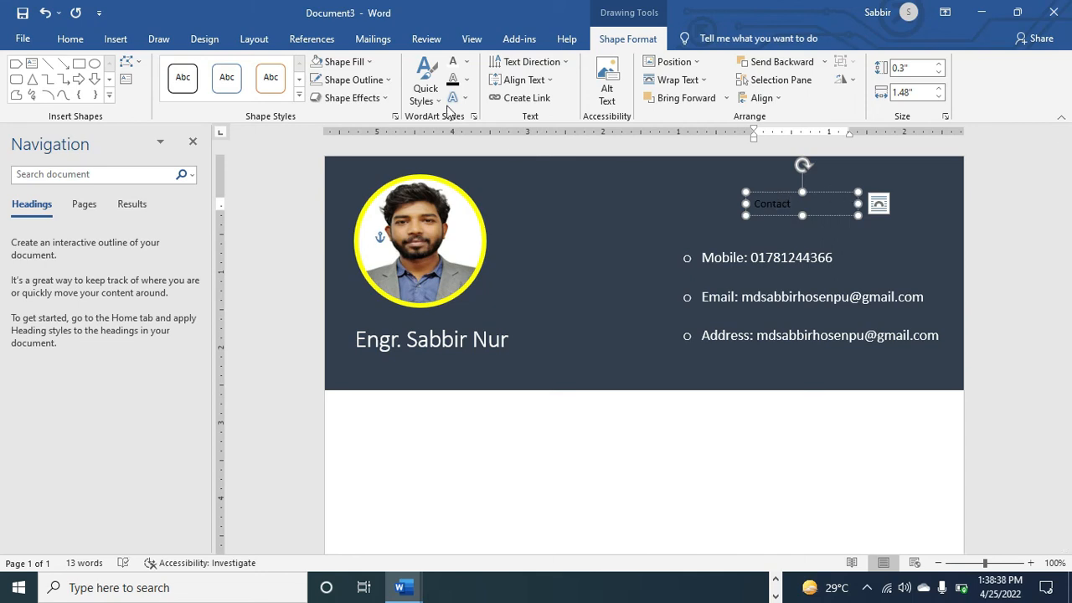
{"action": "left_click", "coordinate": [71, 39]}
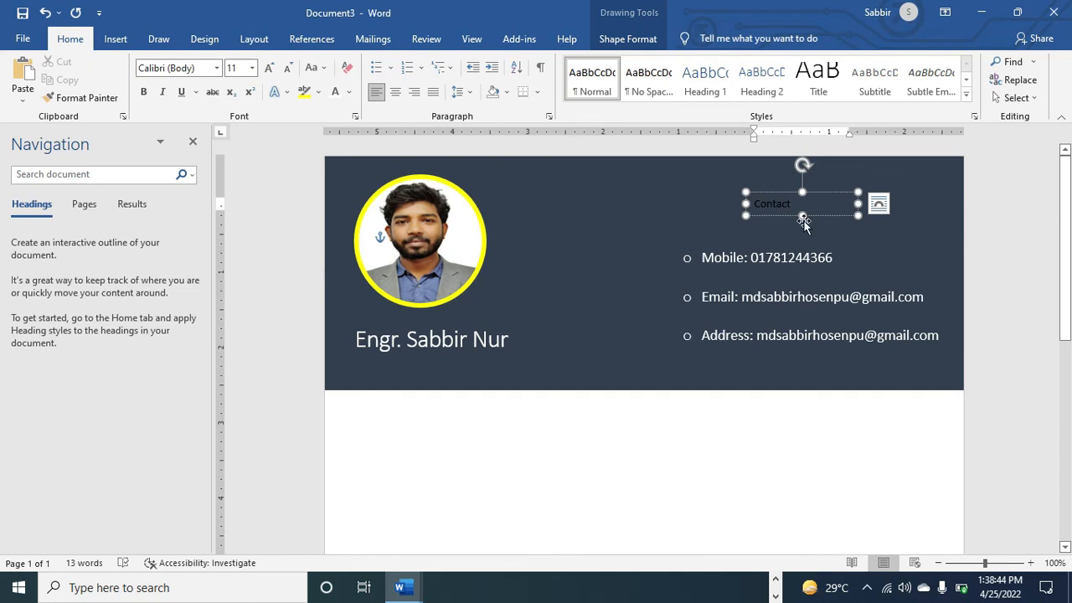
{"action": "left_click_drag", "start_coordinate": [802, 215], "coordinate": [801, 228]}
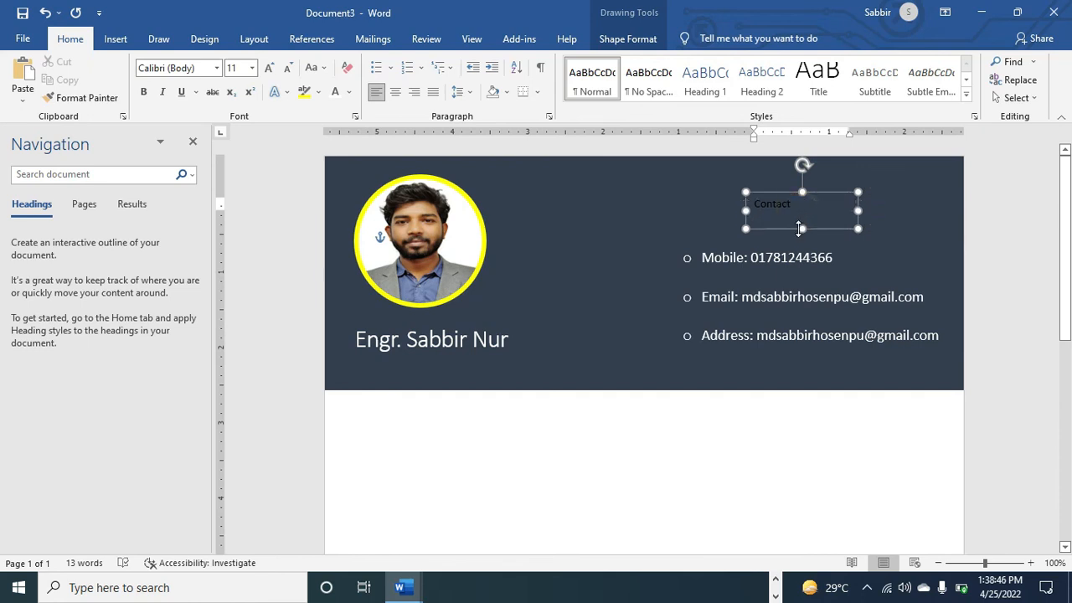
{"action": "left_click_drag", "start_coordinate": [743, 212], "coordinate": [696, 211]}
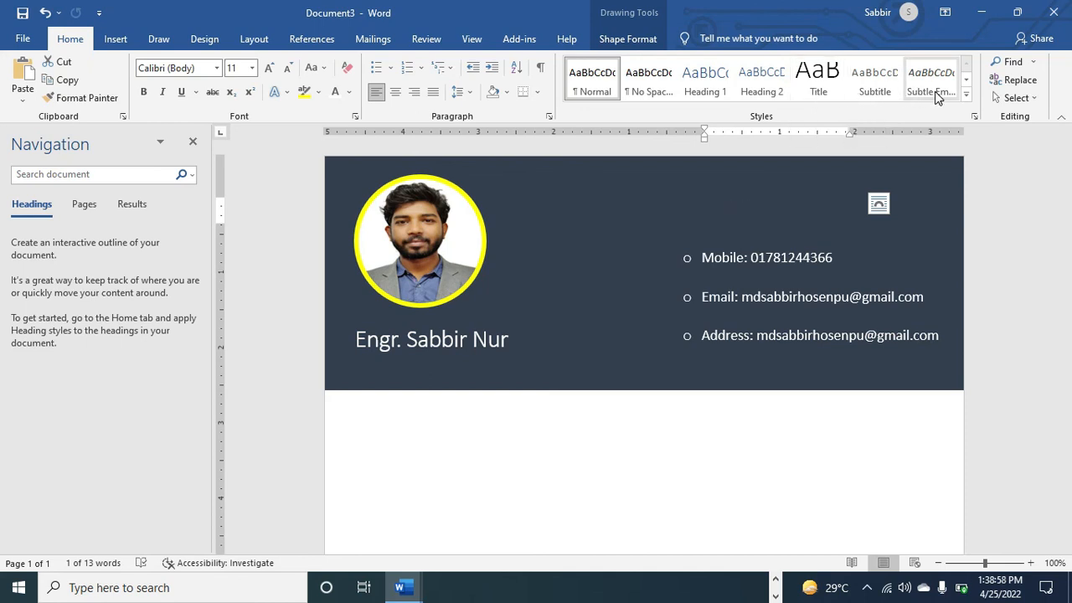
Apply the Book Title style to the Contact heading
{"action": "left_click", "coordinate": [968, 99]}
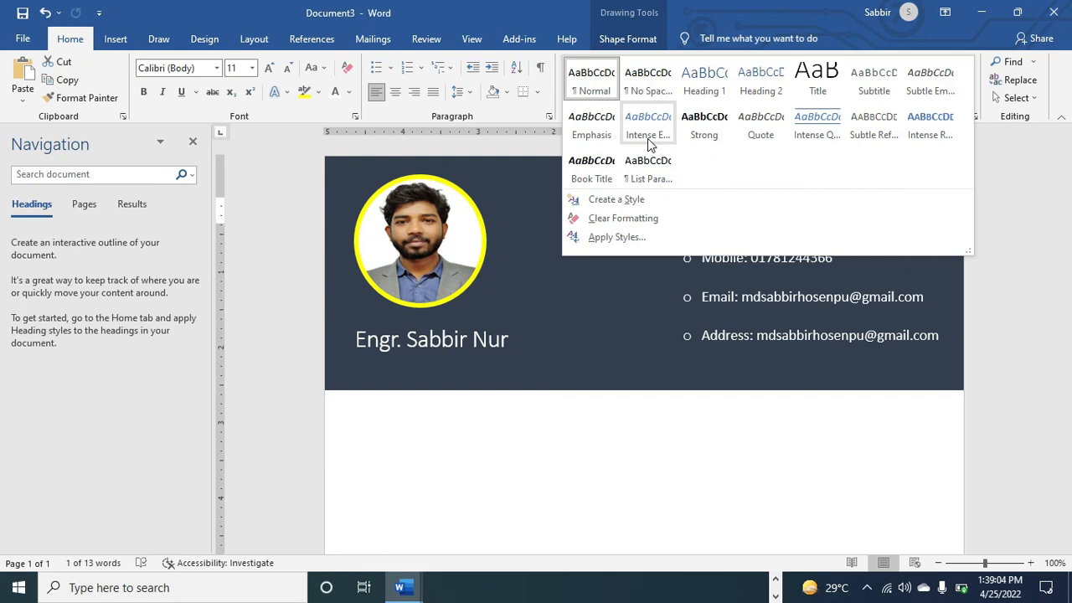
{"action": "left_click", "coordinate": [578, 182]}
{"action": "left_click", "coordinate": [752, 211]}
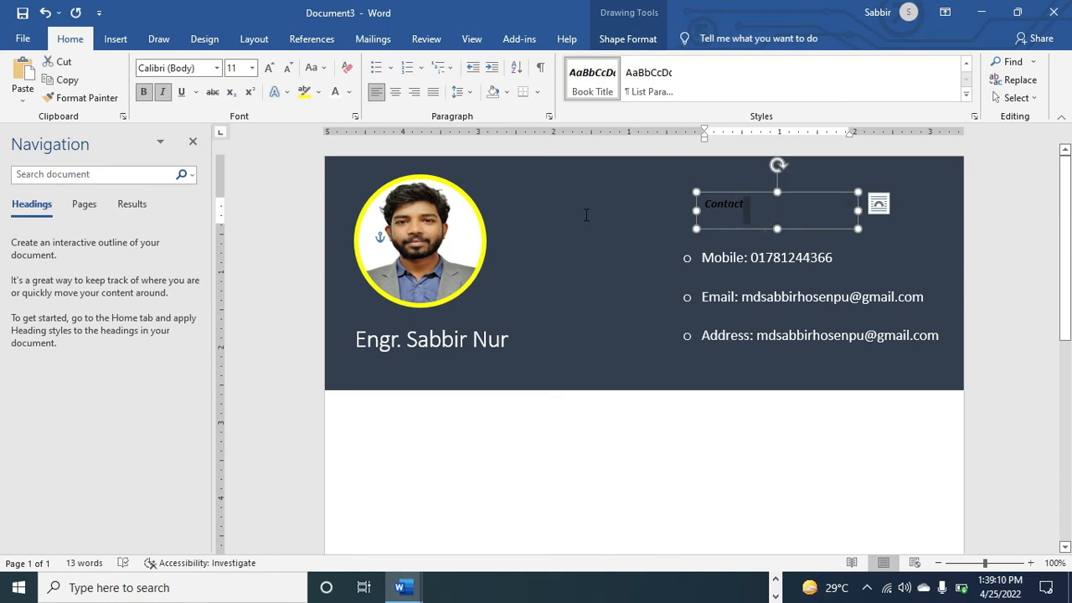
{"action": "key", "text": "shift+Left"}
{"action": "key", "text": "shift+Left"}
{"action": "key", "text": "shift+Left"}
{"action": "key", "text": "shift+Left"}
{"action": "key", "text": "shift+Left"}
{"action": "key", "text": "shift+Left"}
{"action": "key", "text": "shift+Left"}
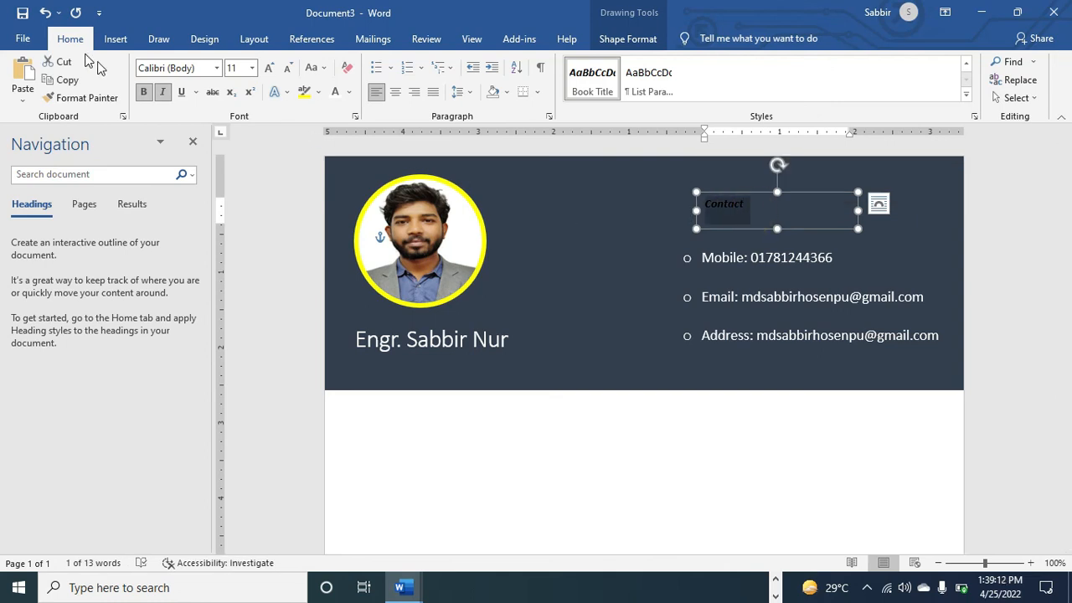
Enlarge Contact to 22 pt, colour it yellow and centre it in its box
{"action": "left_click", "coordinate": [269, 67]}
{"action": "left_click", "coordinate": [269, 68]}
{"action": "left_click", "coordinate": [269, 67]}
{"action": "left_click", "coordinate": [269, 68]}
{"action": "left_click", "coordinate": [269, 68]}
{"action": "left_click", "coordinate": [269, 68]}
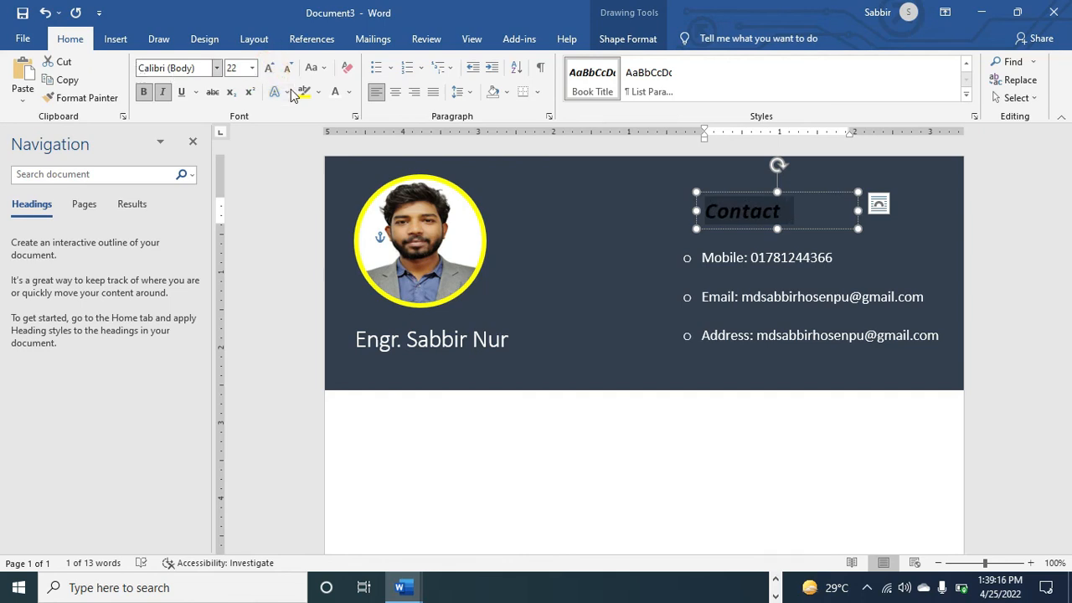
{"action": "left_click", "coordinate": [348, 92]}
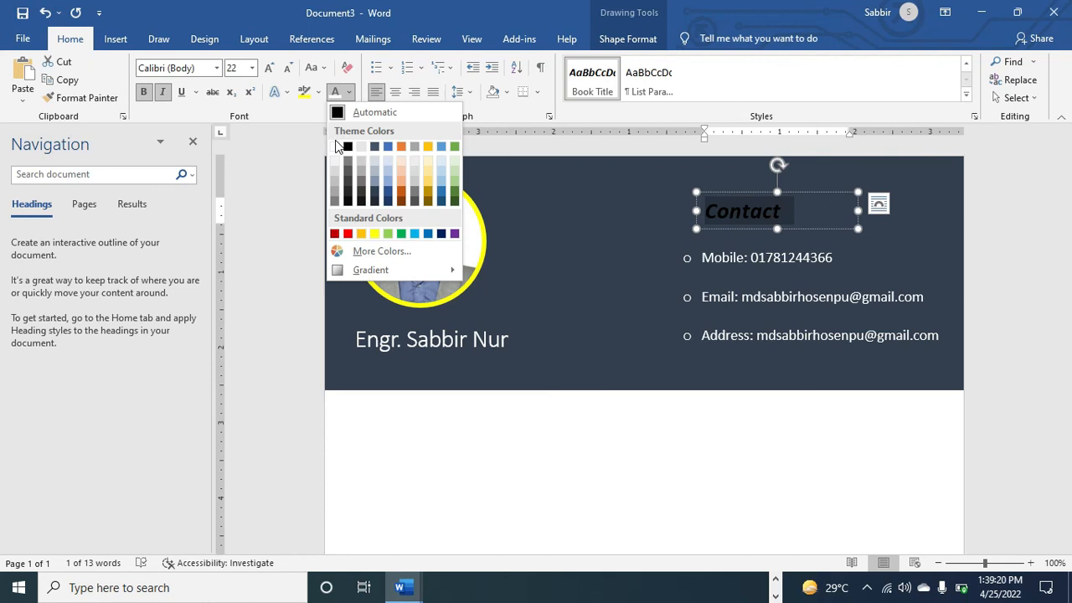
{"action": "left_click", "coordinate": [373, 233]}
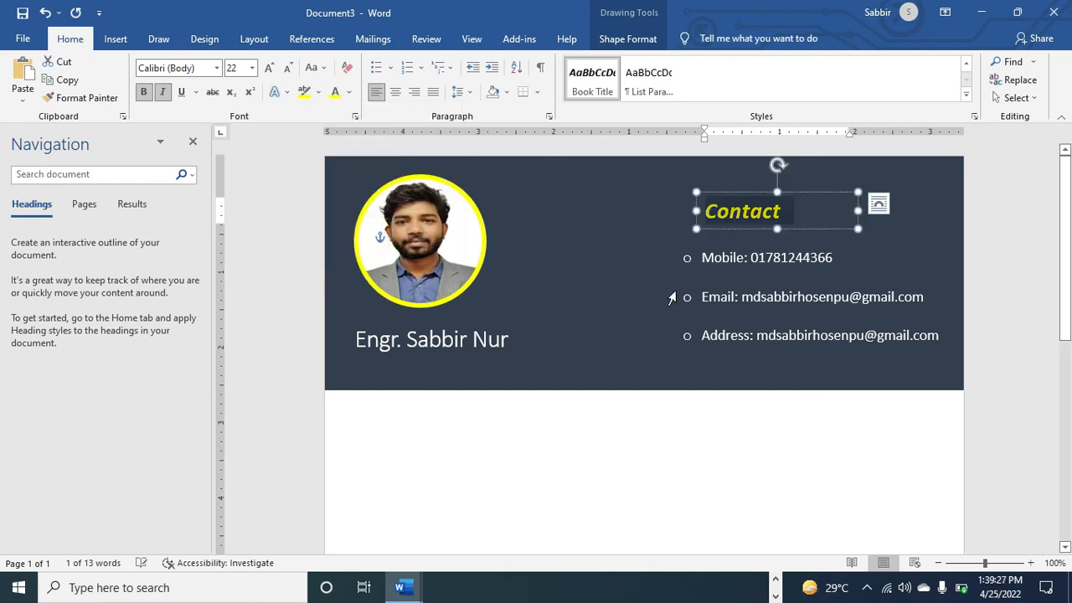
{"action": "left_click", "coordinate": [839, 201]}
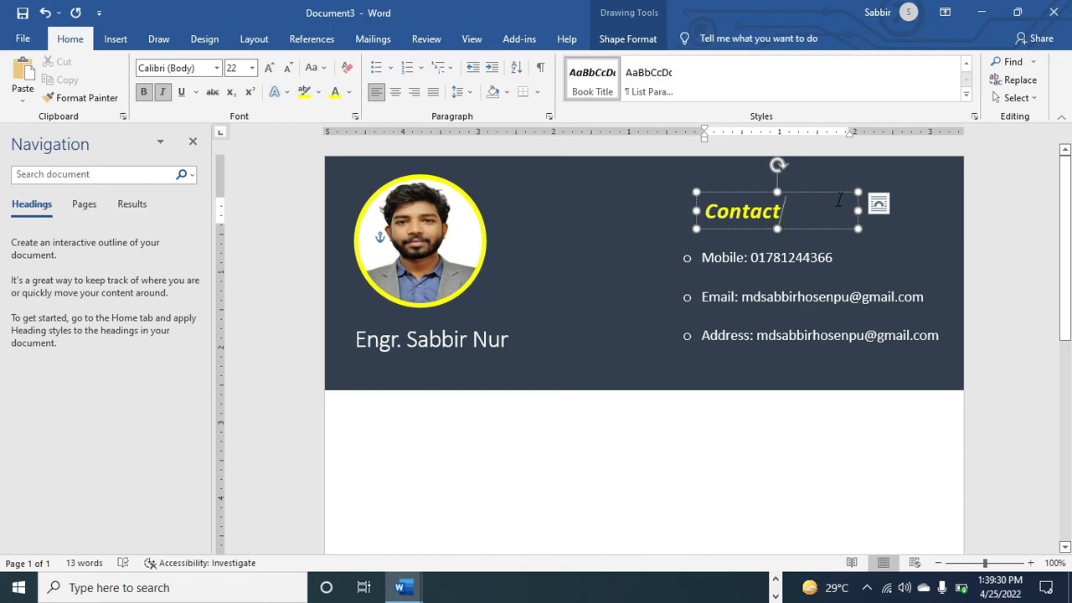
{"action": "key", "text": "ctrl+e"}
Recolour the Contact heading light grey (White, Background 1, Darker 25%)
{"action": "left_click", "coordinate": [839, 241]}
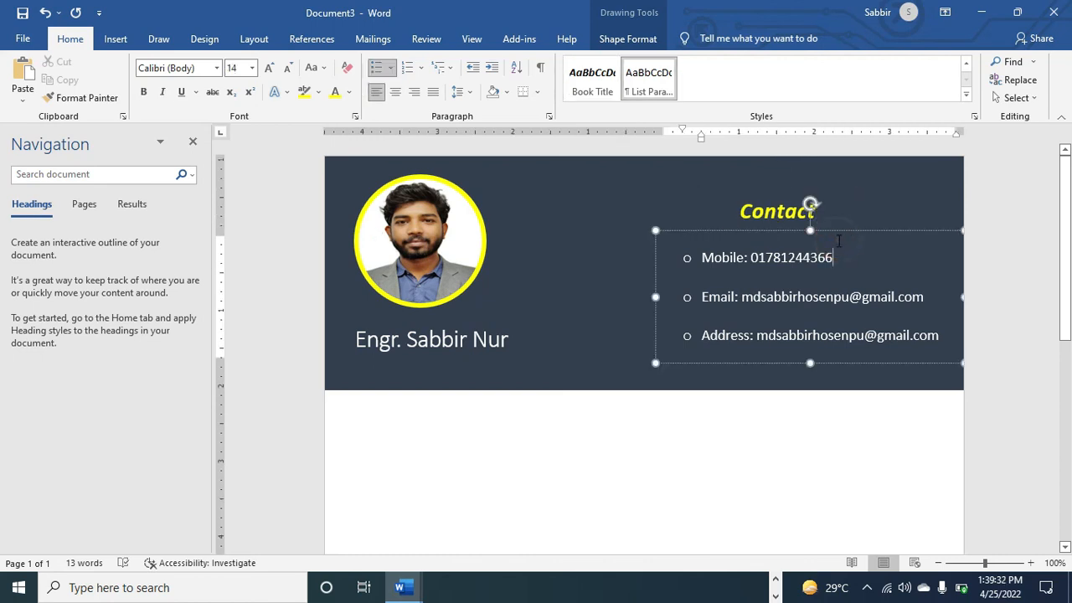
{"action": "left_click", "coordinate": [892, 184]}
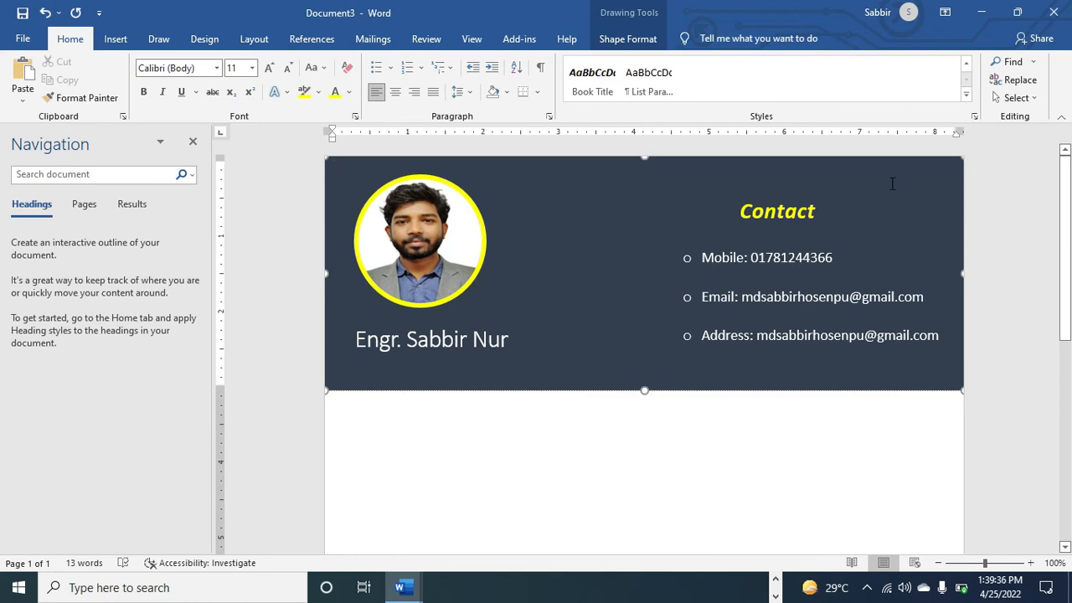
{"action": "left_click", "coordinate": [834, 202]}
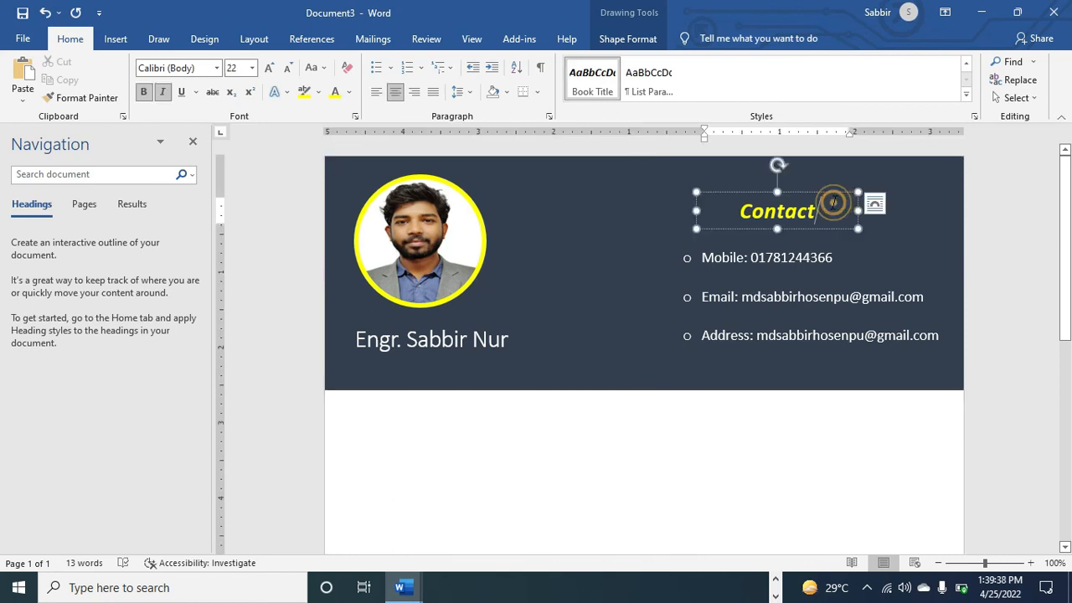
{"action": "double_click", "coordinate": [817, 211]}
{"action": "key", "text": "ctrl+i"}
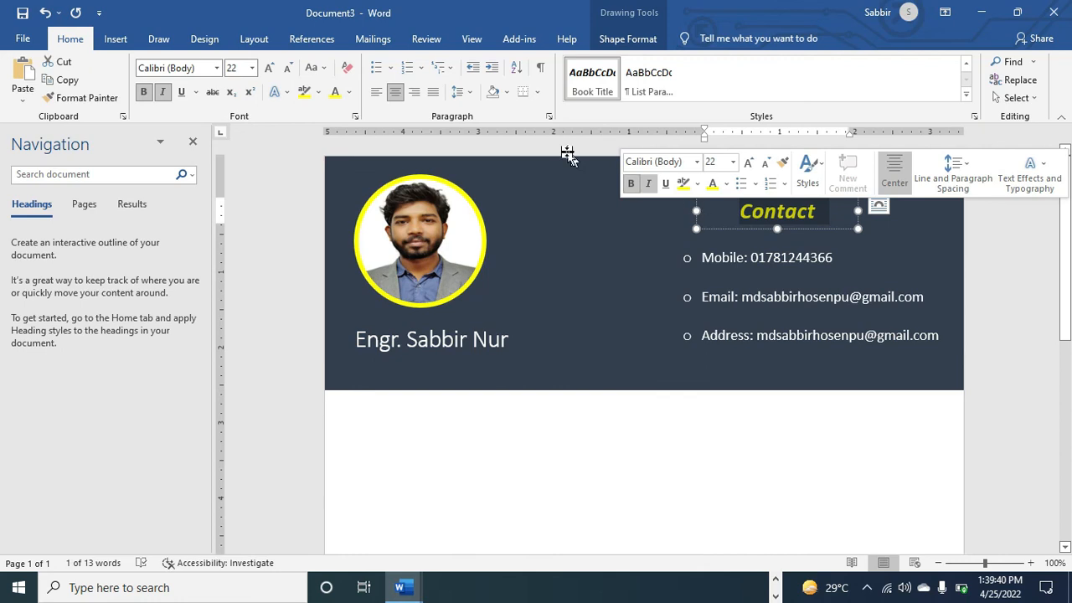
{"action": "left_click", "coordinate": [350, 93]}
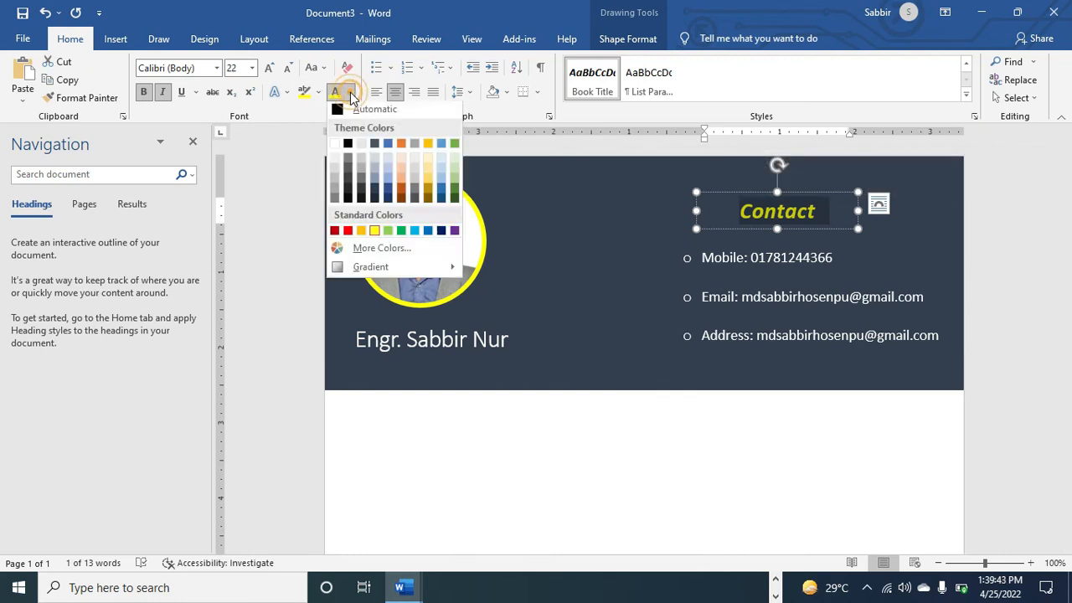
{"action": "left_click", "coordinate": [336, 178]}
Nudge the Contact text box slightly down above the contact list
{"action": "left_click", "coordinate": [638, 245]}
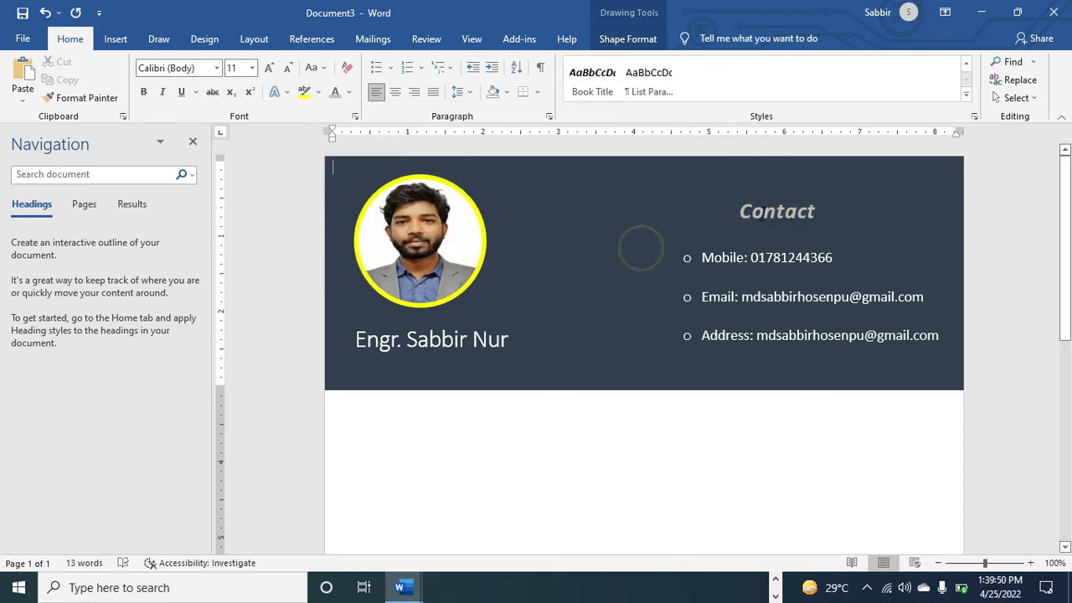
{"action": "left_click", "coordinate": [765, 212]}
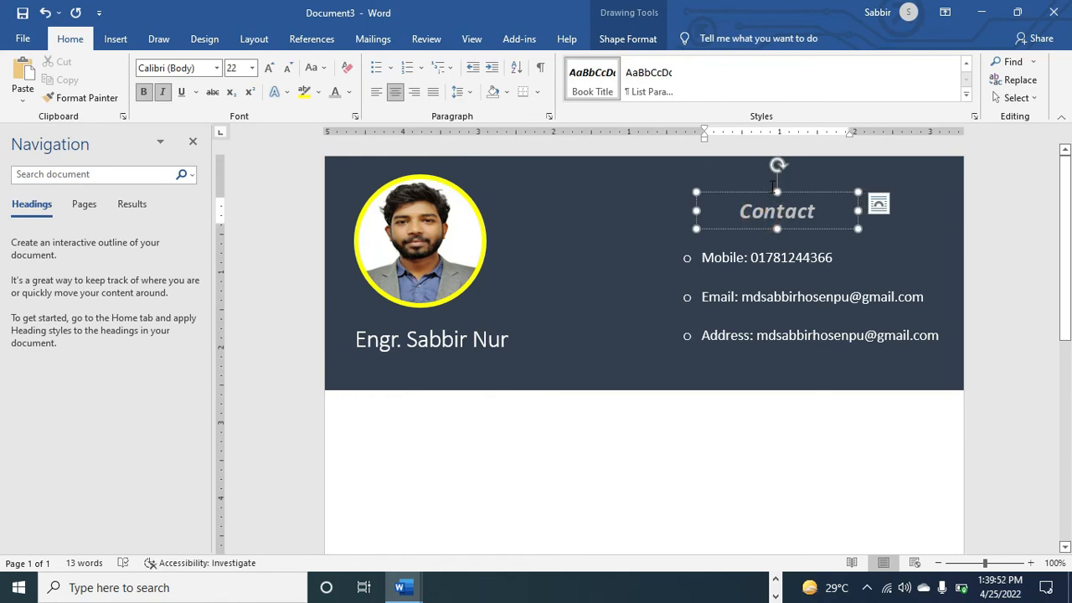
{"action": "left_click_drag", "start_coordinate": [771, 193], "coordinate": [772, 196]}
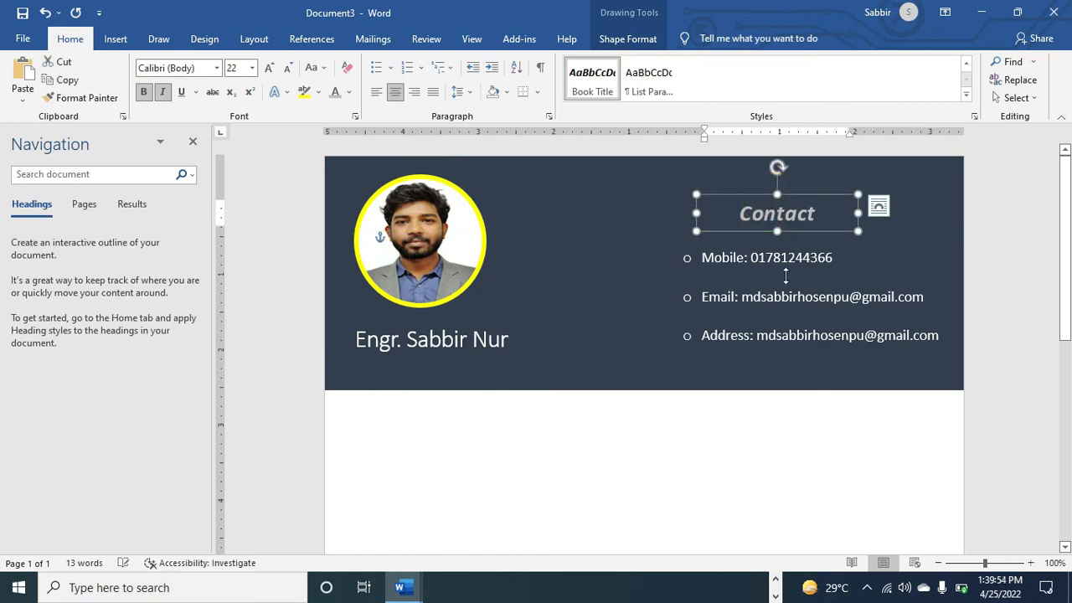
{"action": "left_click", "coordinate": [790, 382]}
{"action": "left_click", "coordinate": [793, 541]}
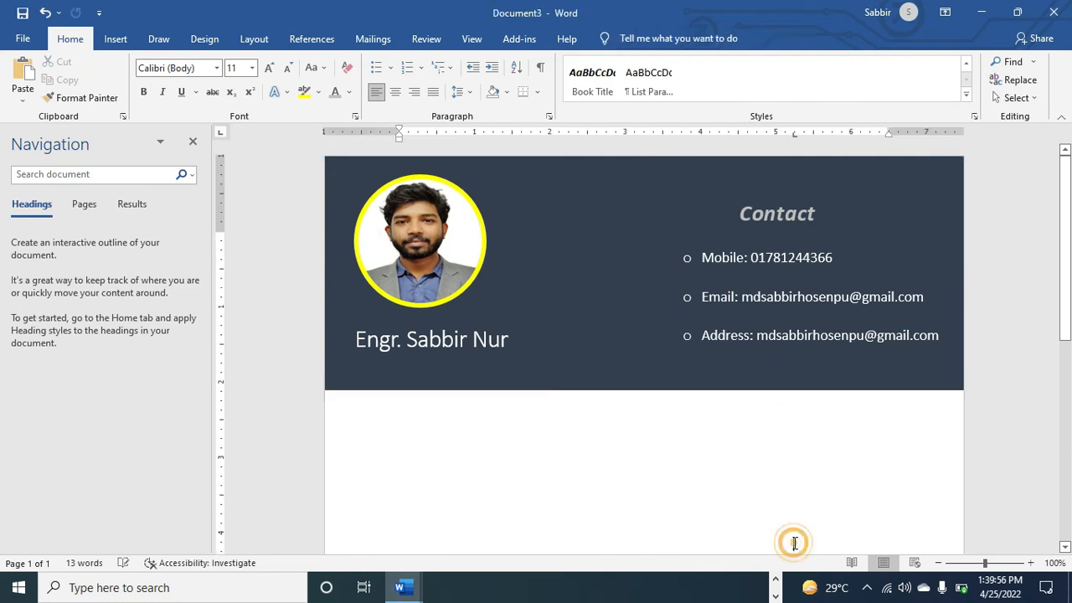
{"action": "left_click", "coordinate": [801, 470]}
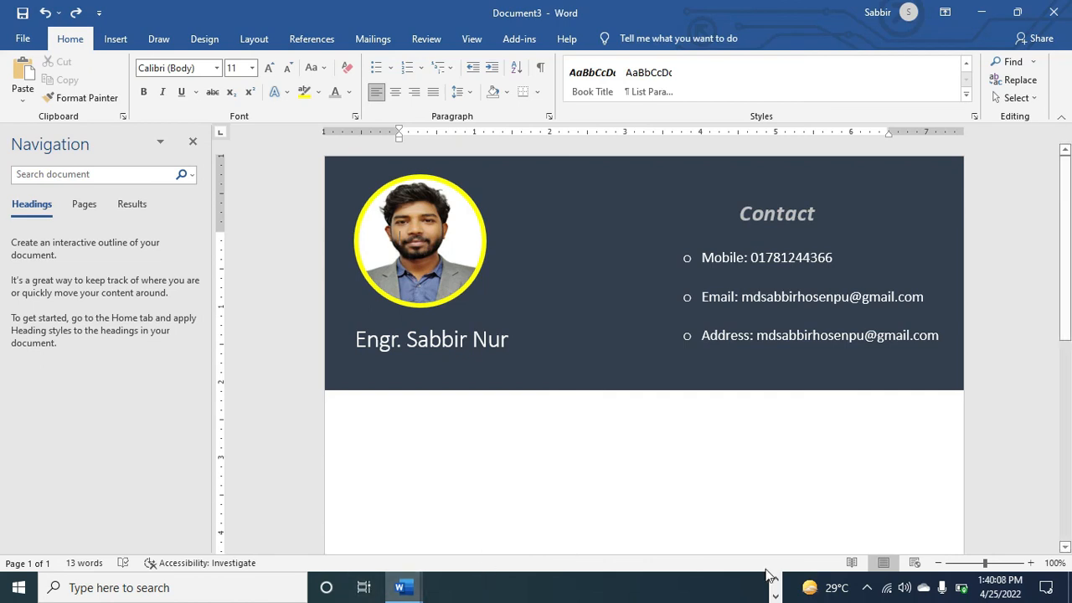
{"action": "left_click", "coordinate": [776, 597]}
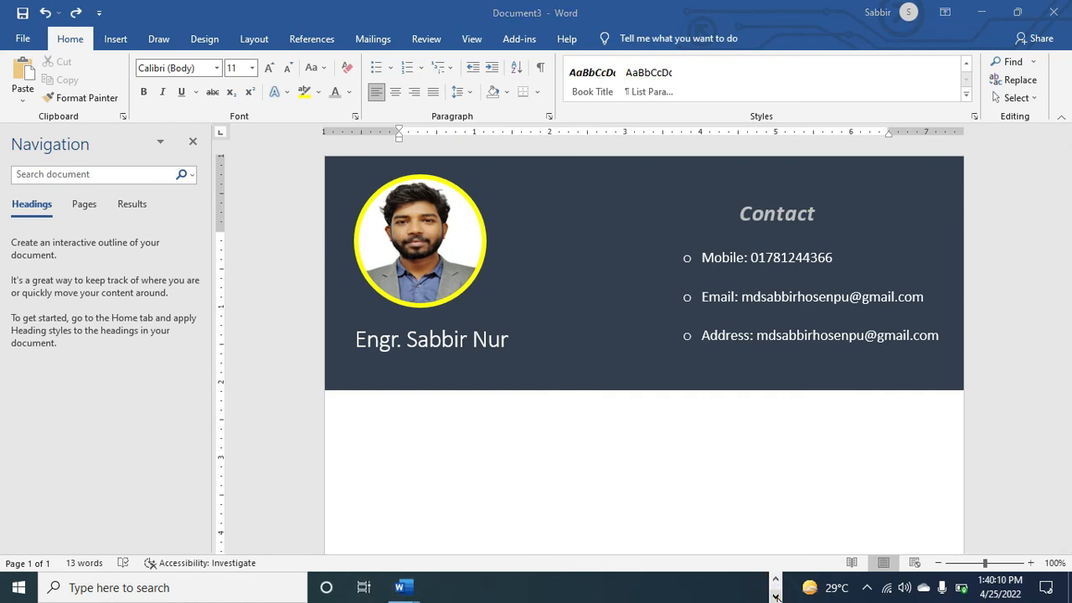